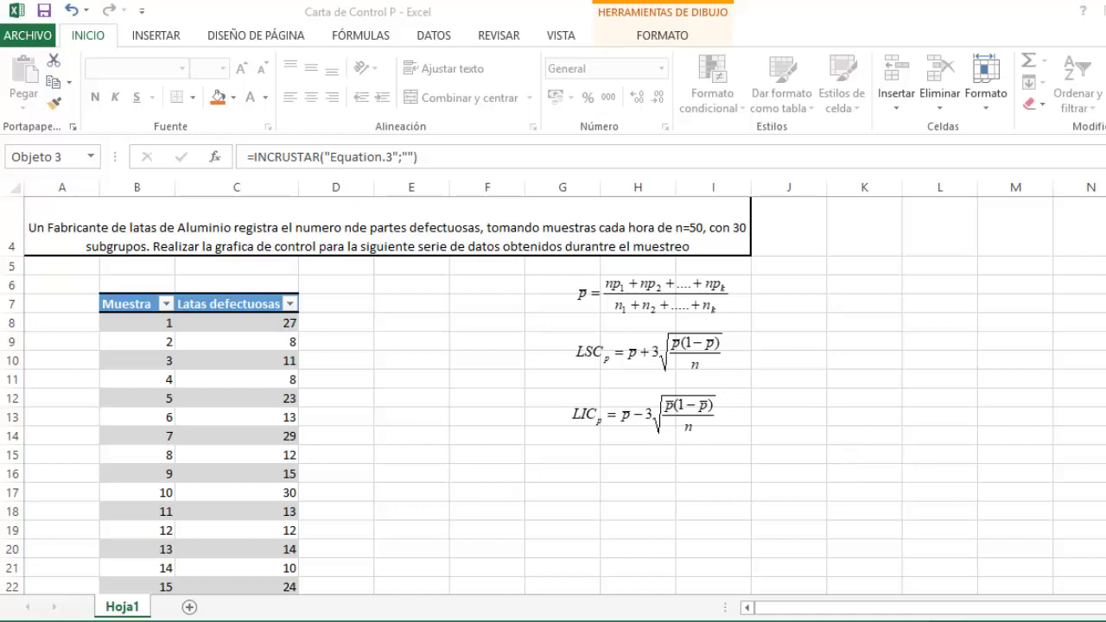
# - Examine the exercise statement, the defective-can data for the samples, and the p-chart formulas beside the table
pyautogui.scroll(1, 328, 285)
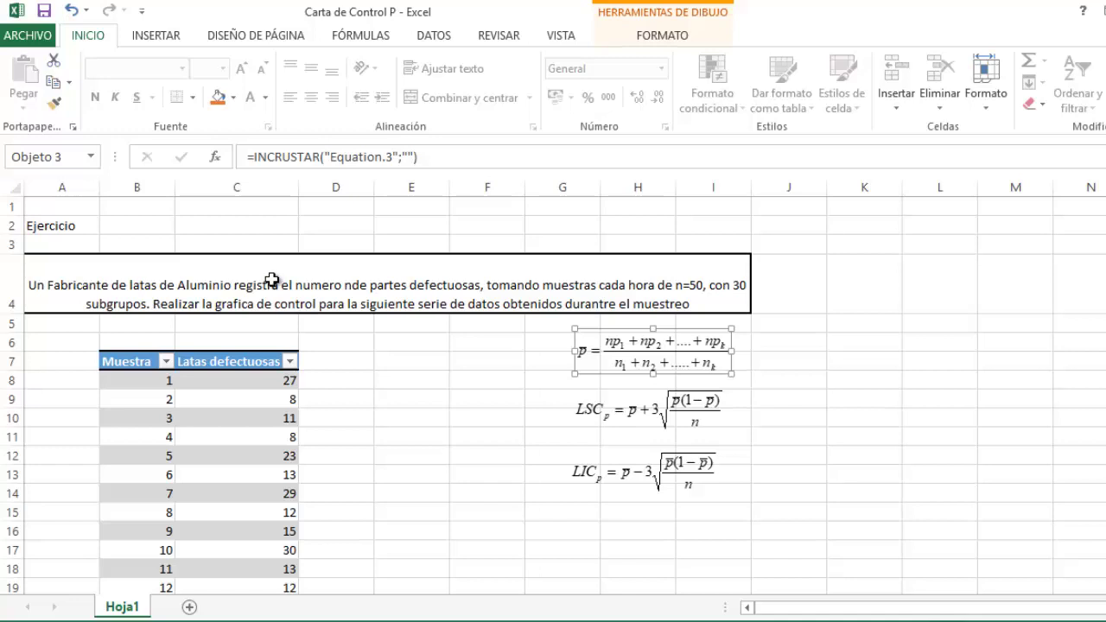
pyautogui.scroll(-2, 553, 389)
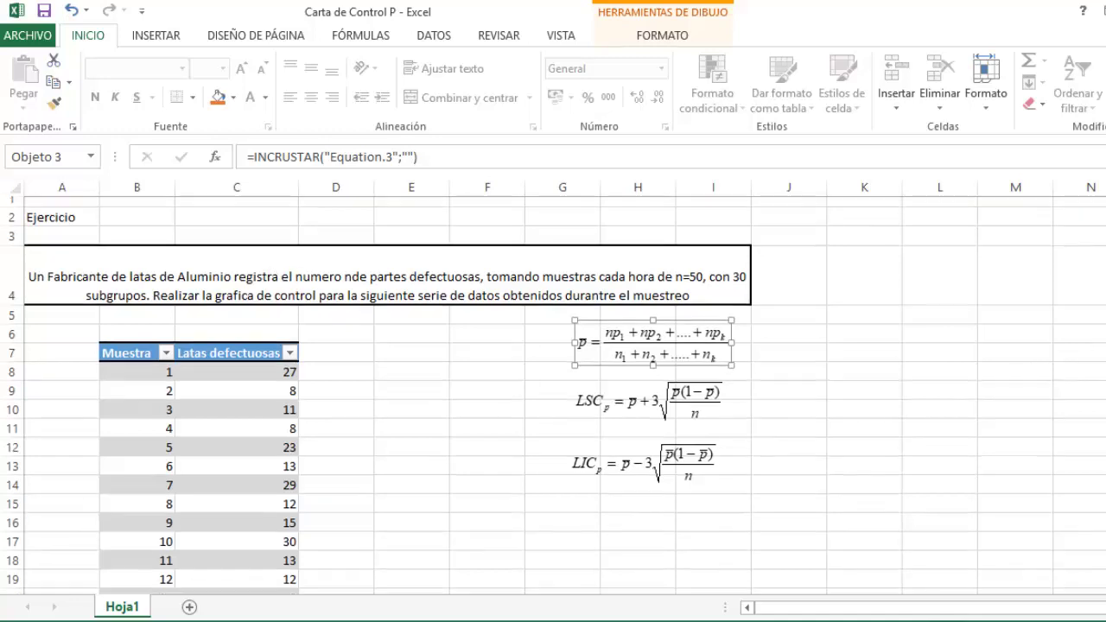
pyautogui.scroll(2, 364, 354)
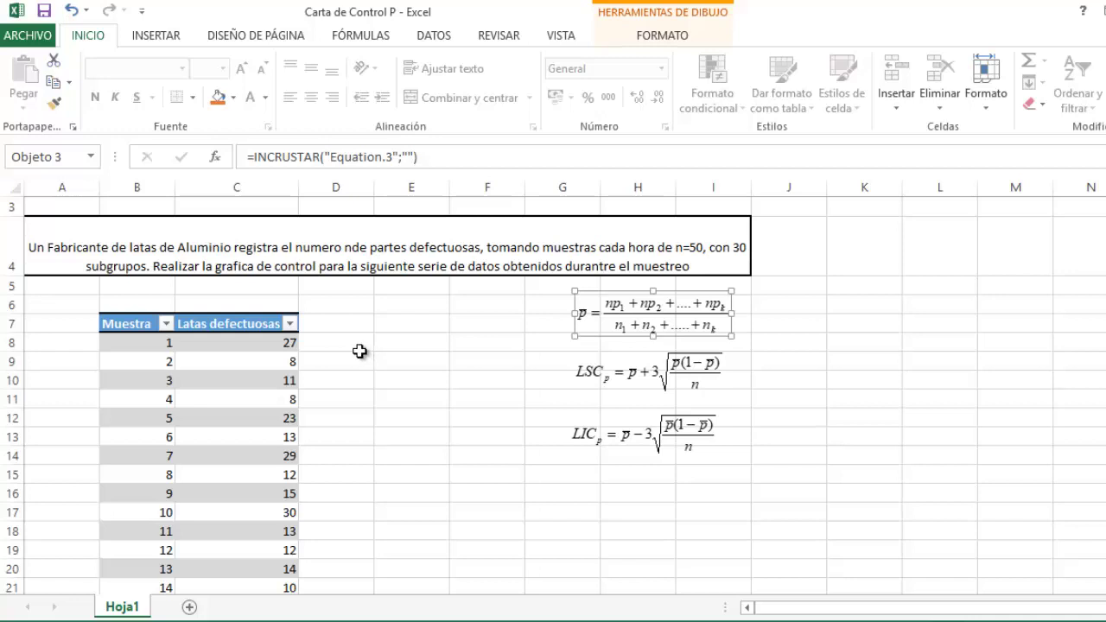
pyautogui.scroll(-3, 553, 389)
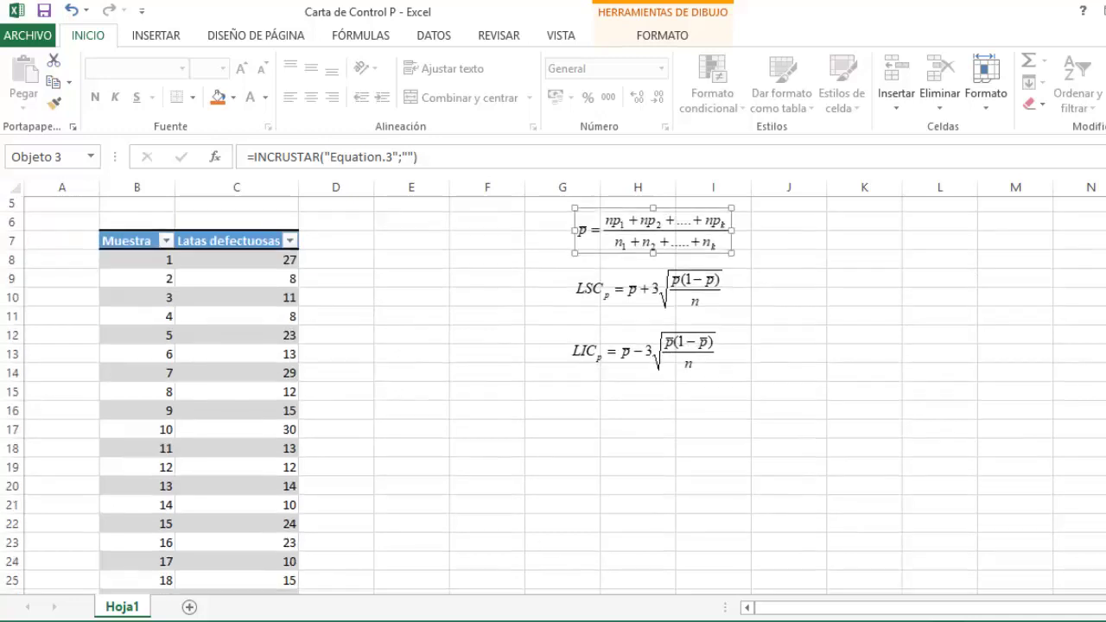
pyautogui.scroll(3, 553, 389)
pyautogui.scroll(1, 554, 395)
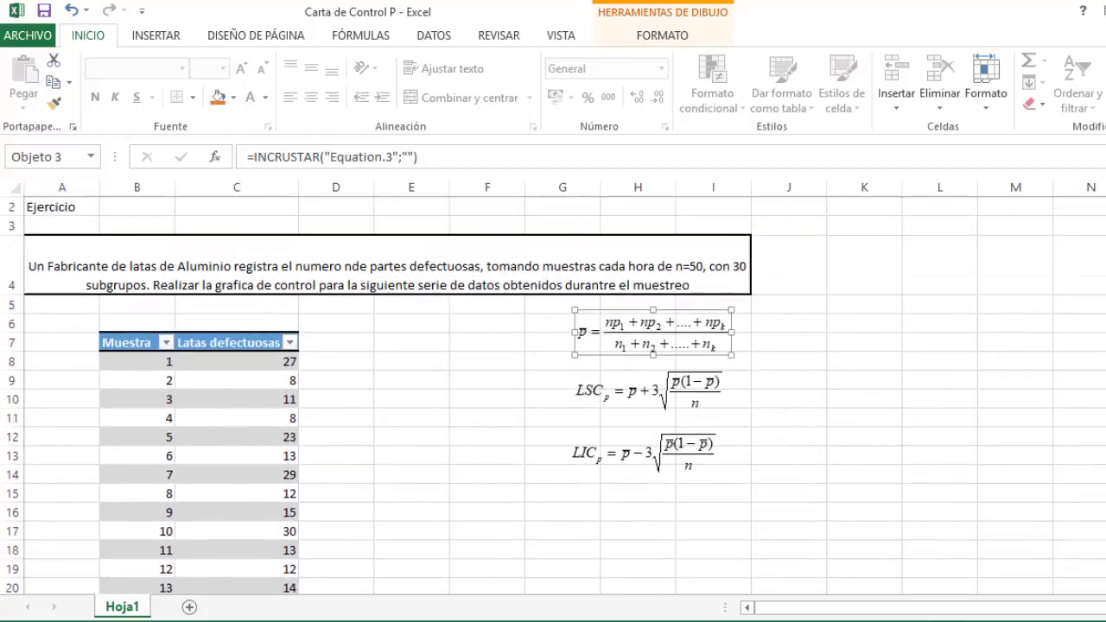
pyautogui.scroll(-1, 553, 395)
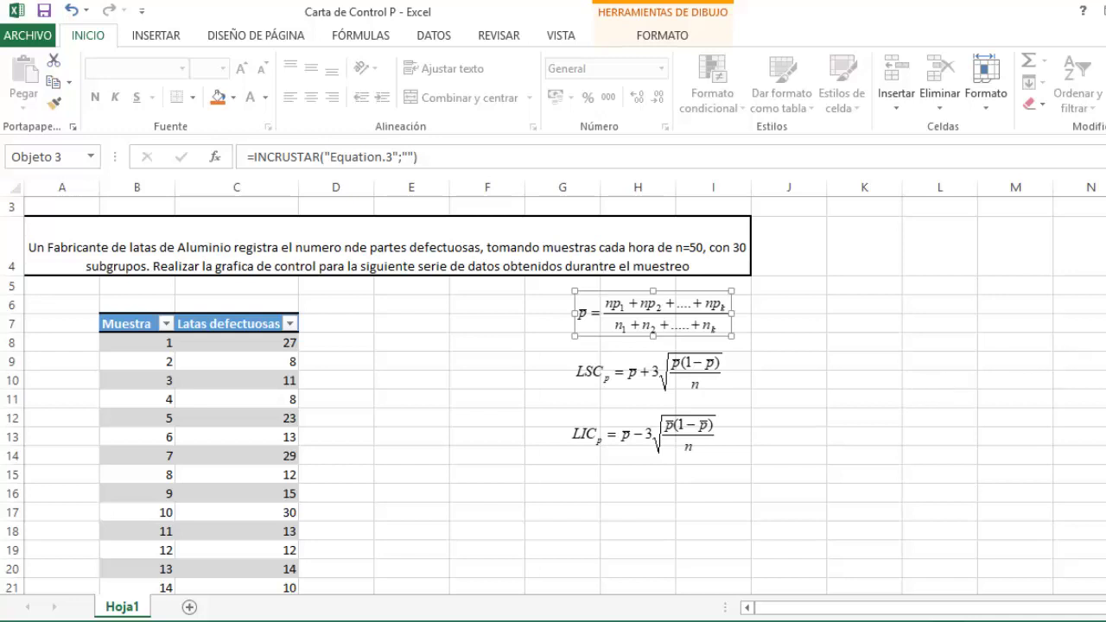
pyautogui.scroll(-2, 553, 395)
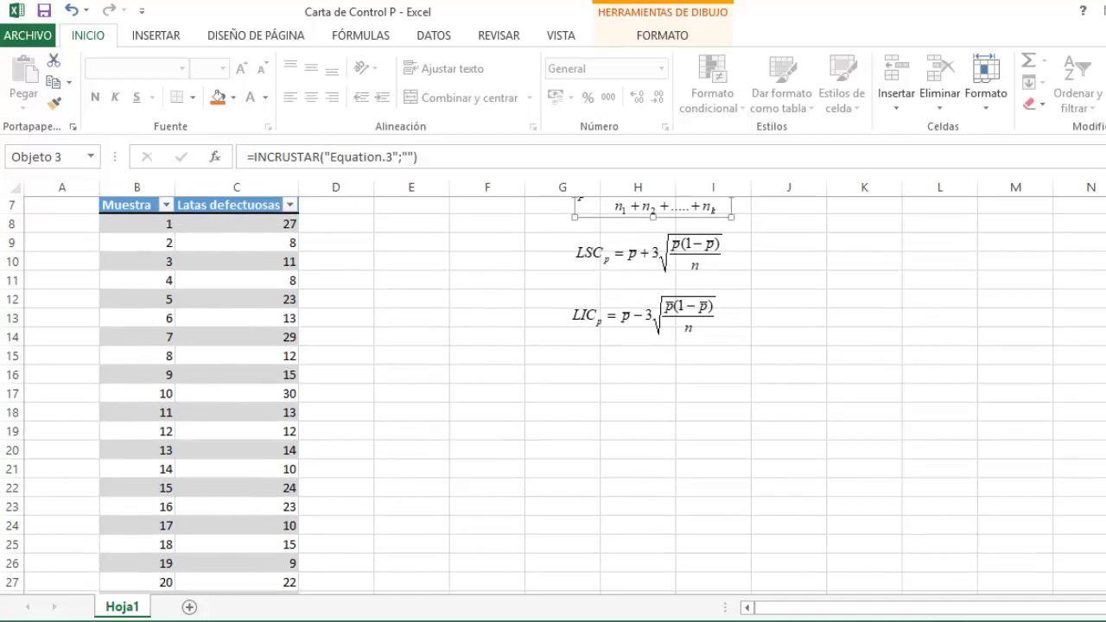
pyautogui.scroll(-2, 553, 395)
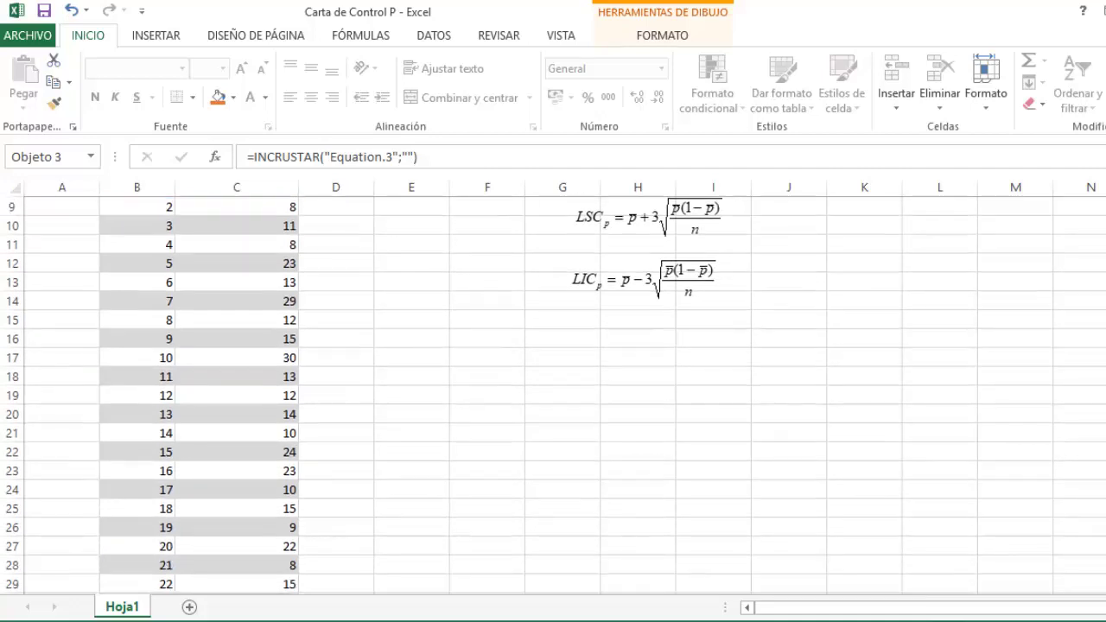
pyautogui.scroll(3, 553, 395)
pyautogui.scroll(1, 868, 337)
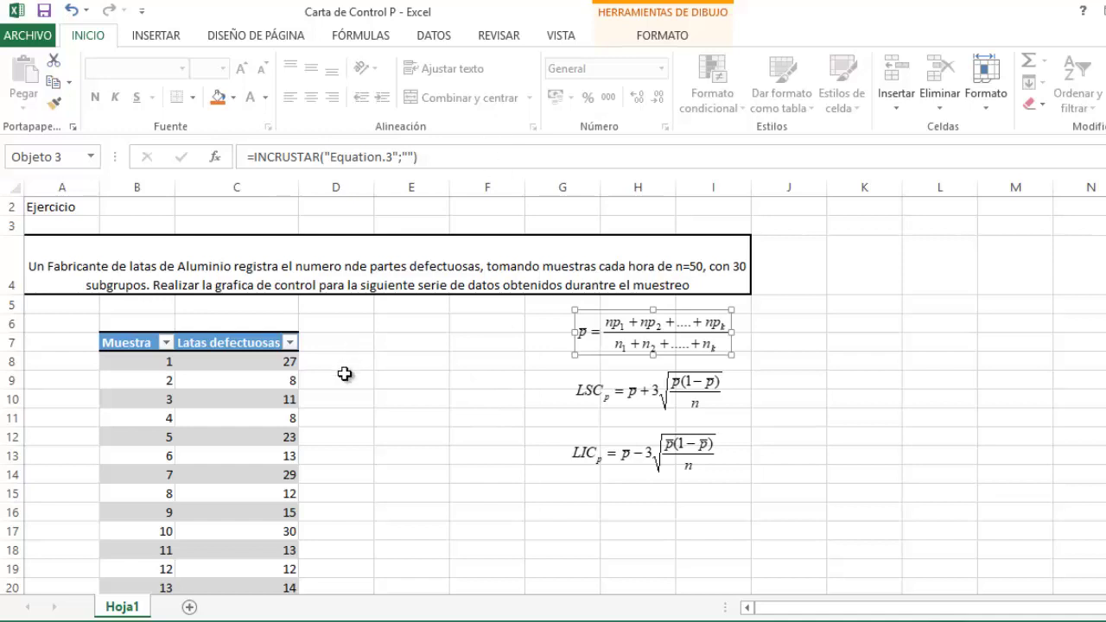
# - Add a column headed "p" to the table, directly beside Latas defectuosas, in cell D7
pyautogui.click(343, 345)
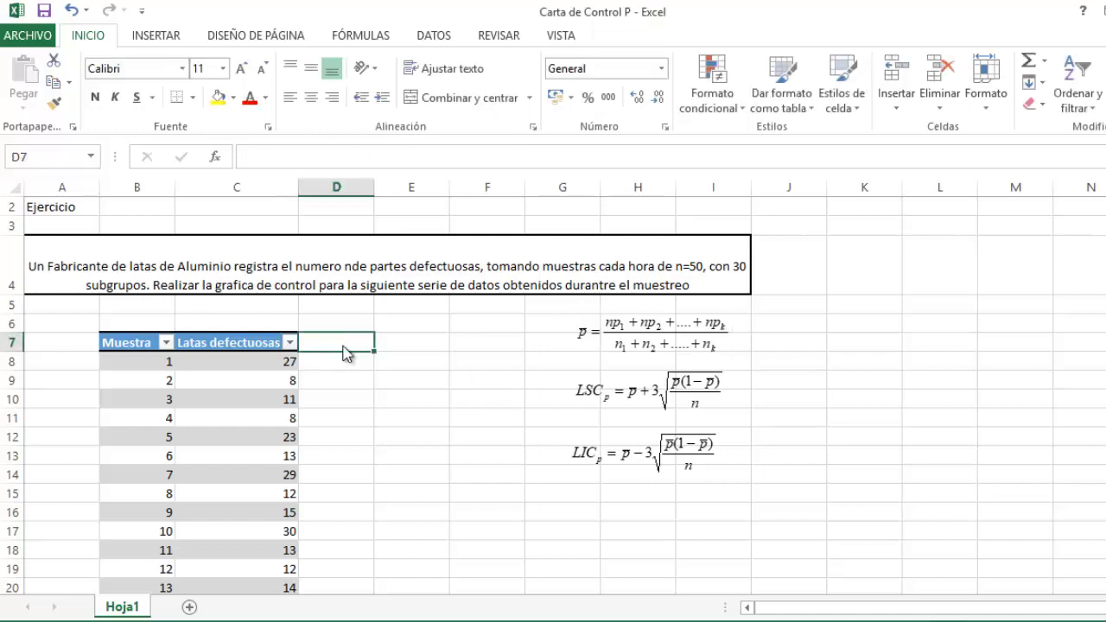
pyautogui.write('p')
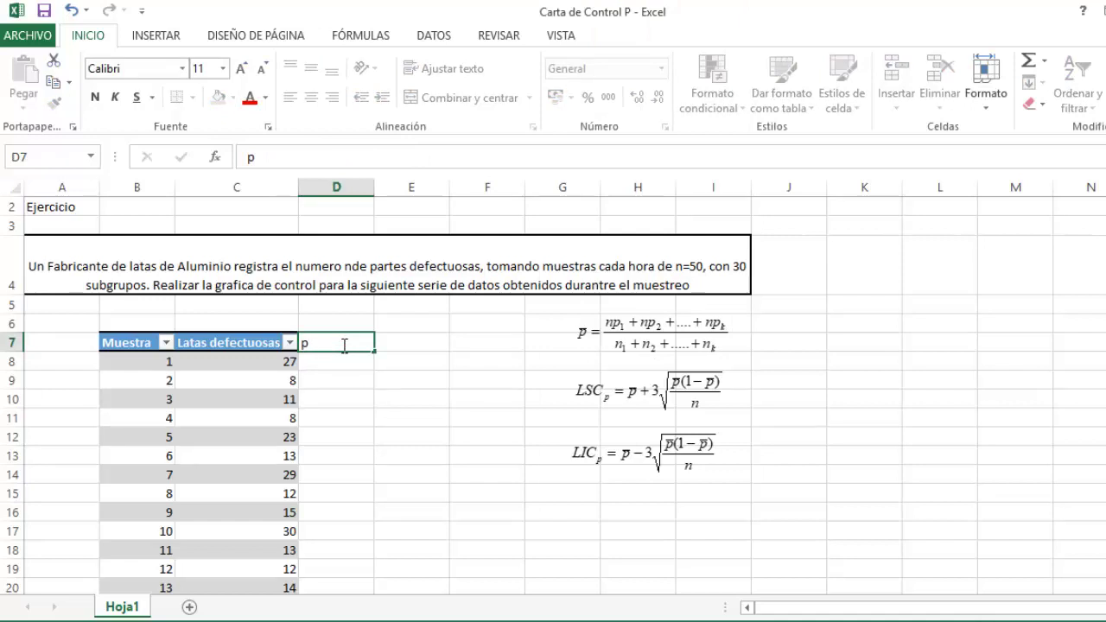
pyautogui.press('Return')
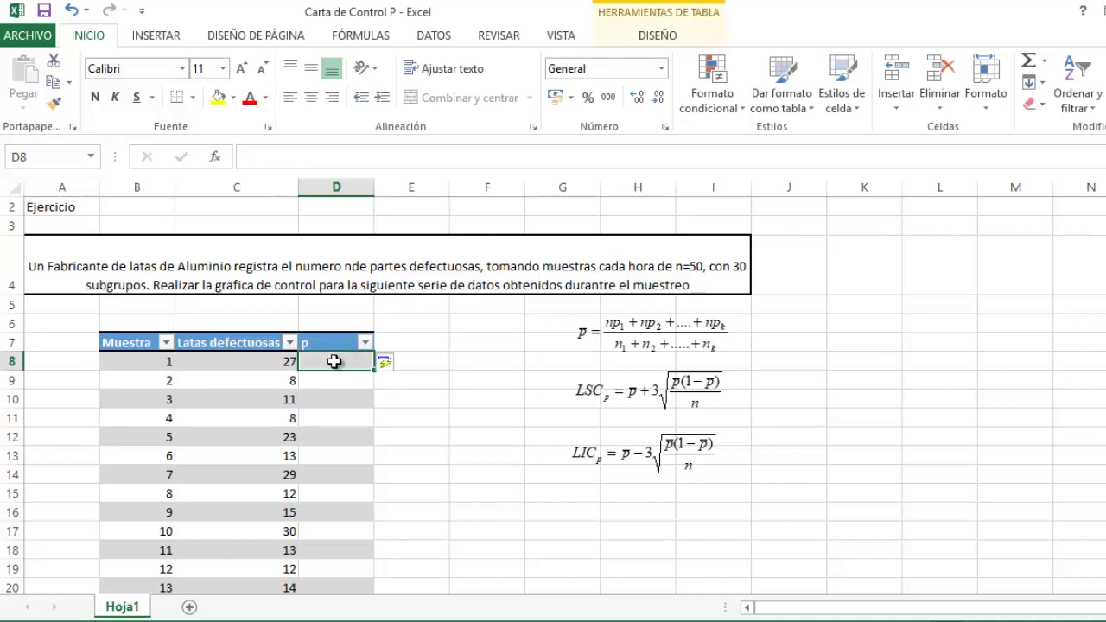
# - Add a row labelled "Total" below sample 30 in cell B38
pyautogui.scroll(-6, 521, 406)
pyautogui.scroll(-3, 628, 467)
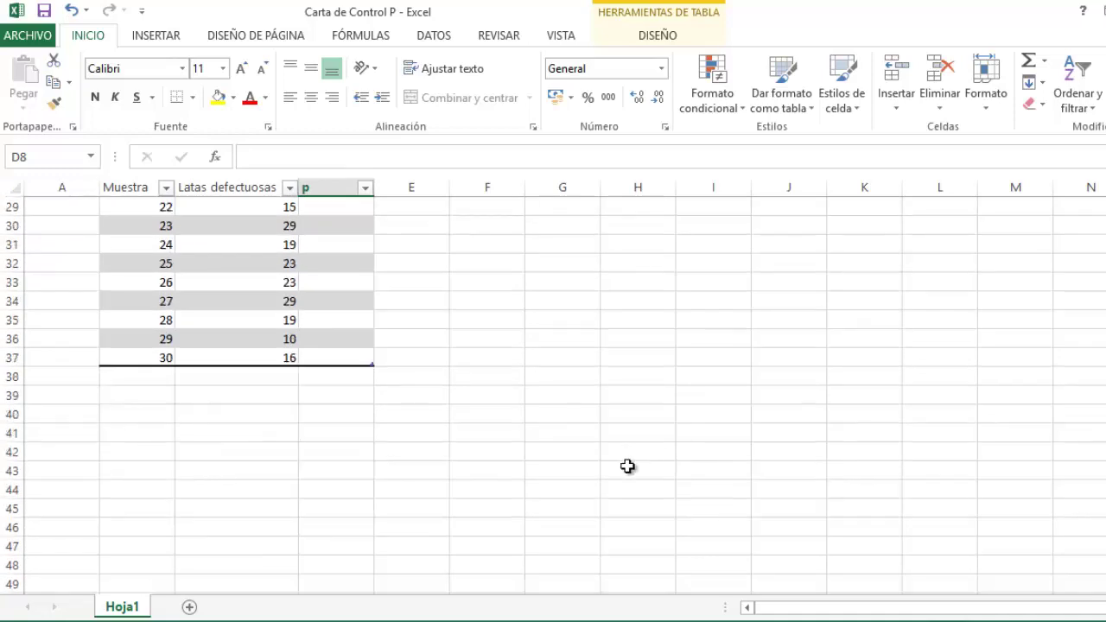
pyautogui.scroll(1, 591, 534)
pyautogui.click(134, 435)
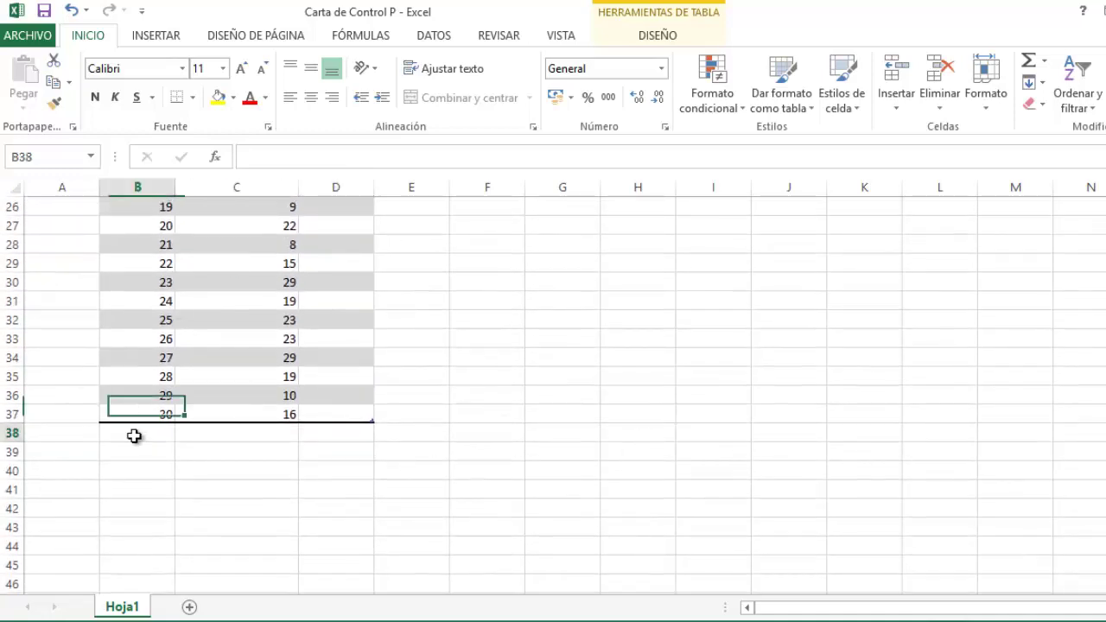
pyautogui.write('Total')
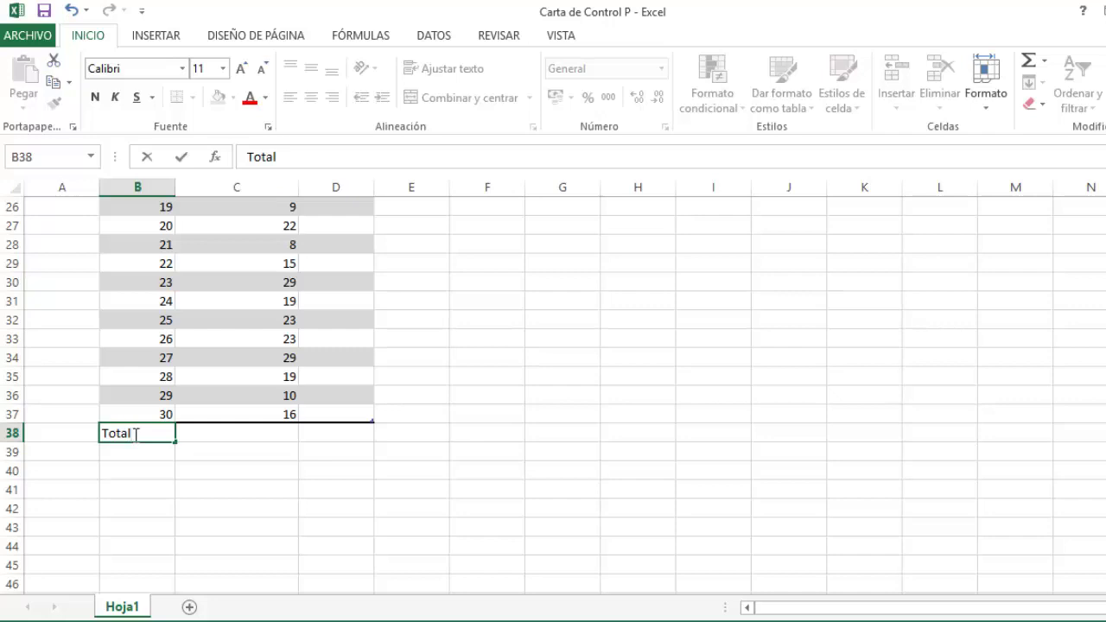
pyautogui.press('Return')
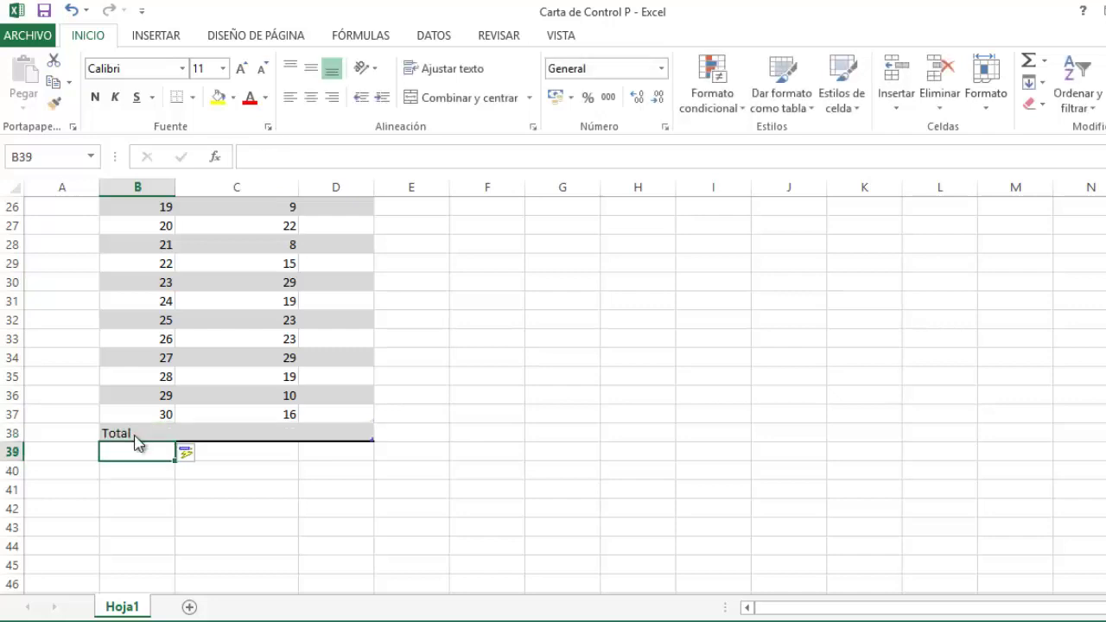
pyautogui.click(258, 427)
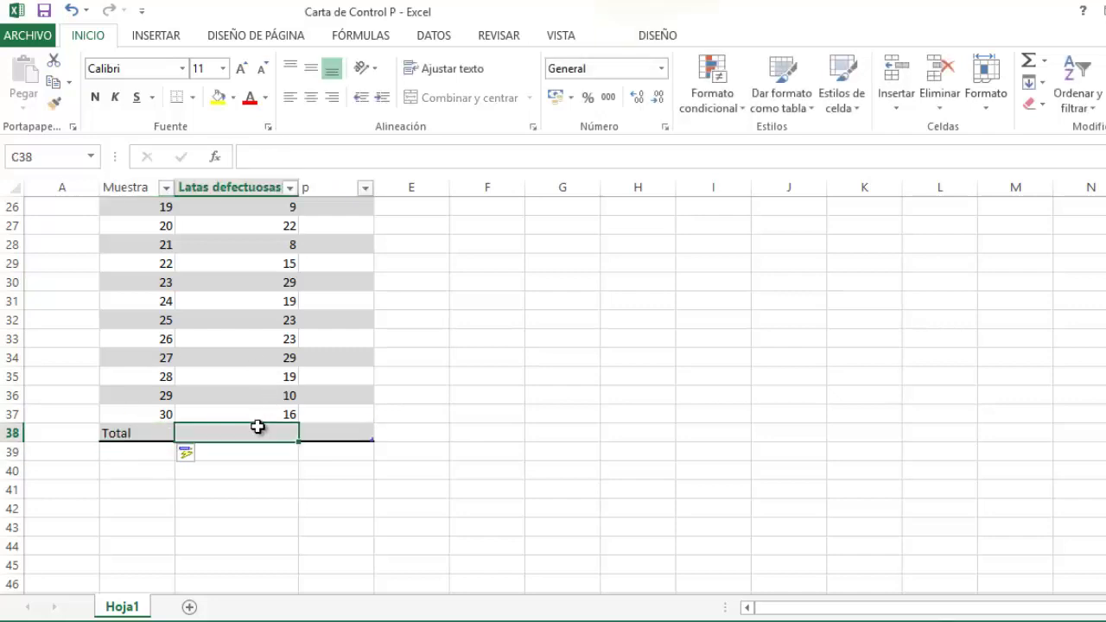
pyautogui.scroll(6, 258, 430)
pyautogui.scroll(3, 257, 431)
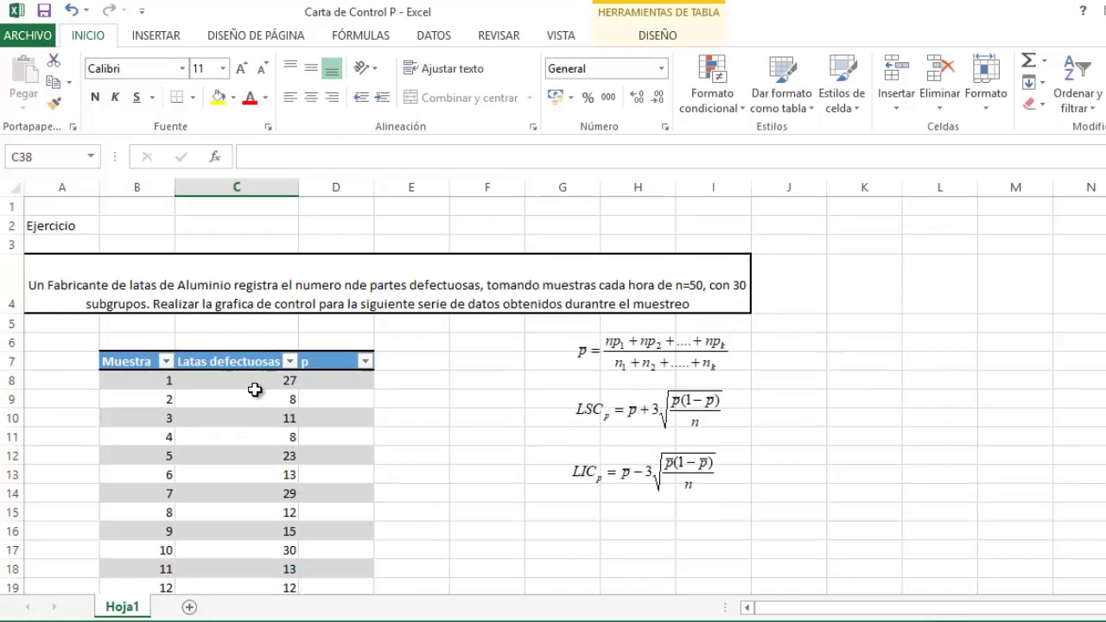
pyautogui.click(269, 188)
pyautogui.scroll(-4, 244, 285)
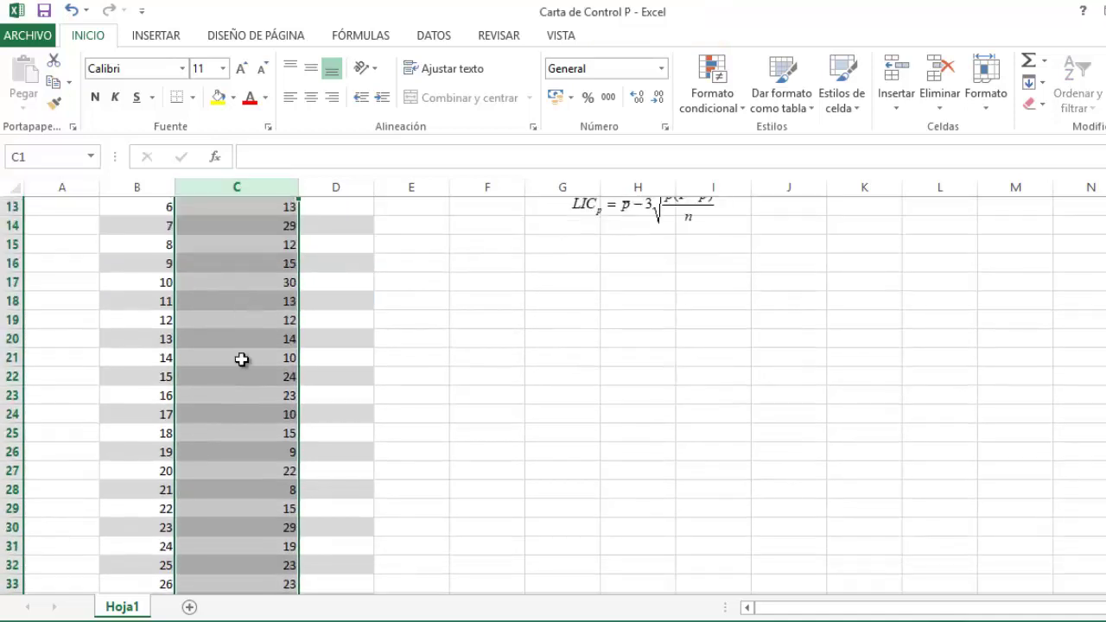
pyautogui.scroll(-5, 242, 360)
pyautogui.scroll(4, 251, 383)
pyautogui.scroll(5, 257, 376)
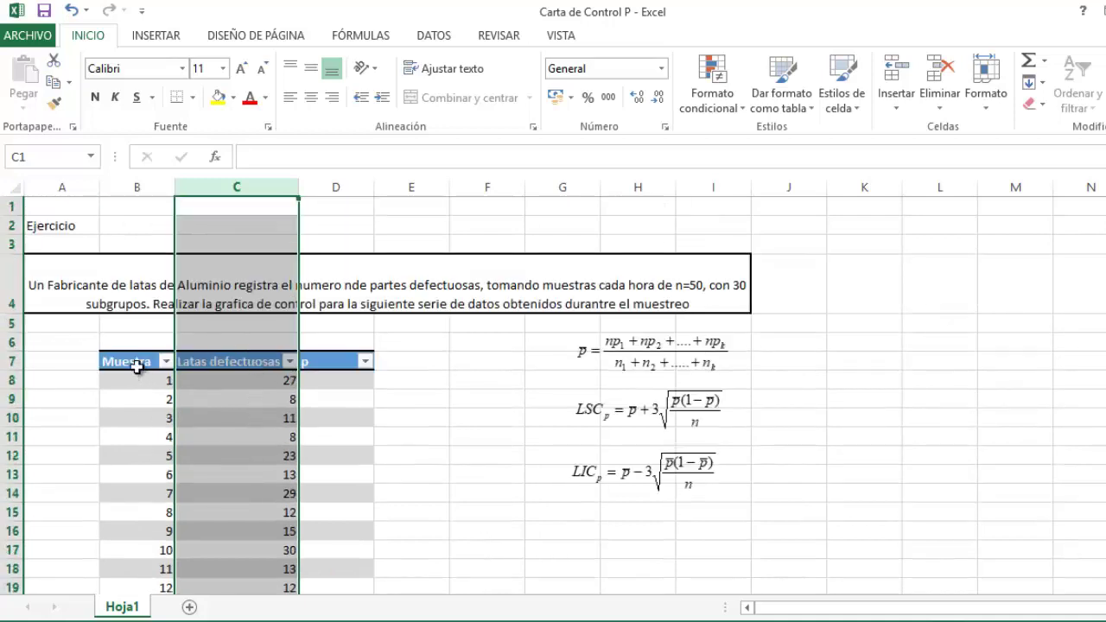
pyautogui.click(105, 275)
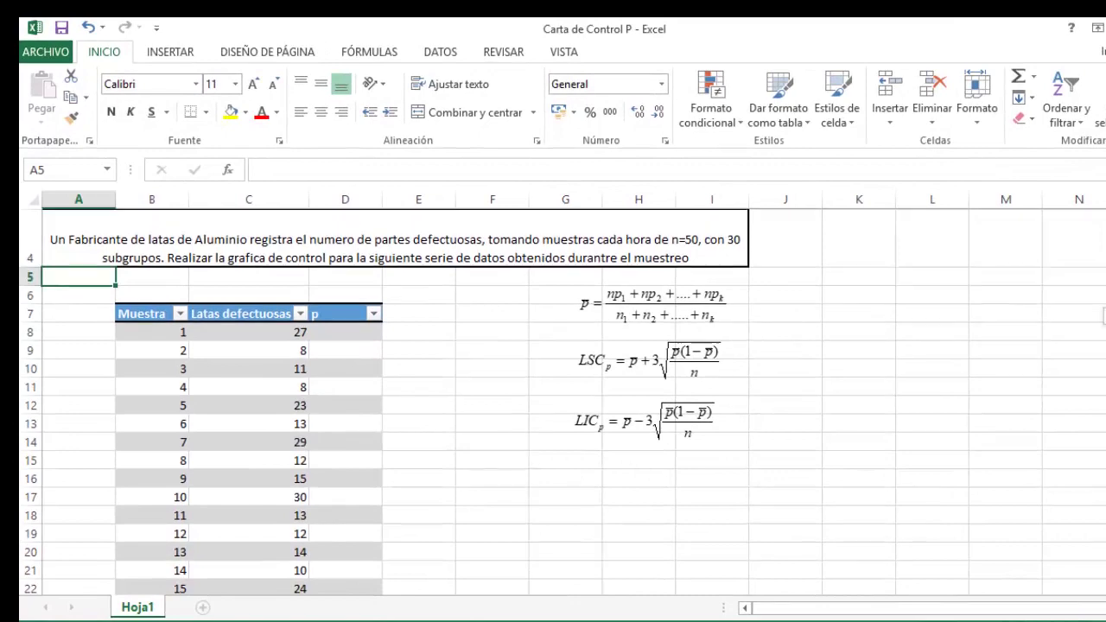
# - Sum the Latas defectuosas values in C8:C37 into the Total row at C38 and make that total bold
pyautogui.scroll(-1, 487, 328)
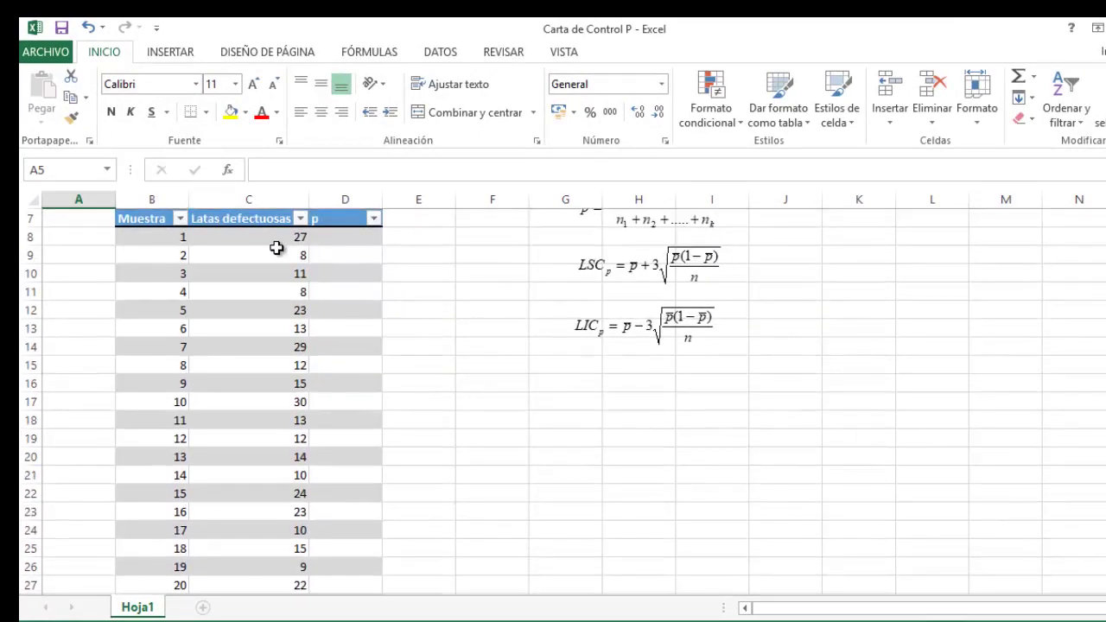
pyautogui.moveTo(275, 237); pyautogui.dragTo(275, 555)
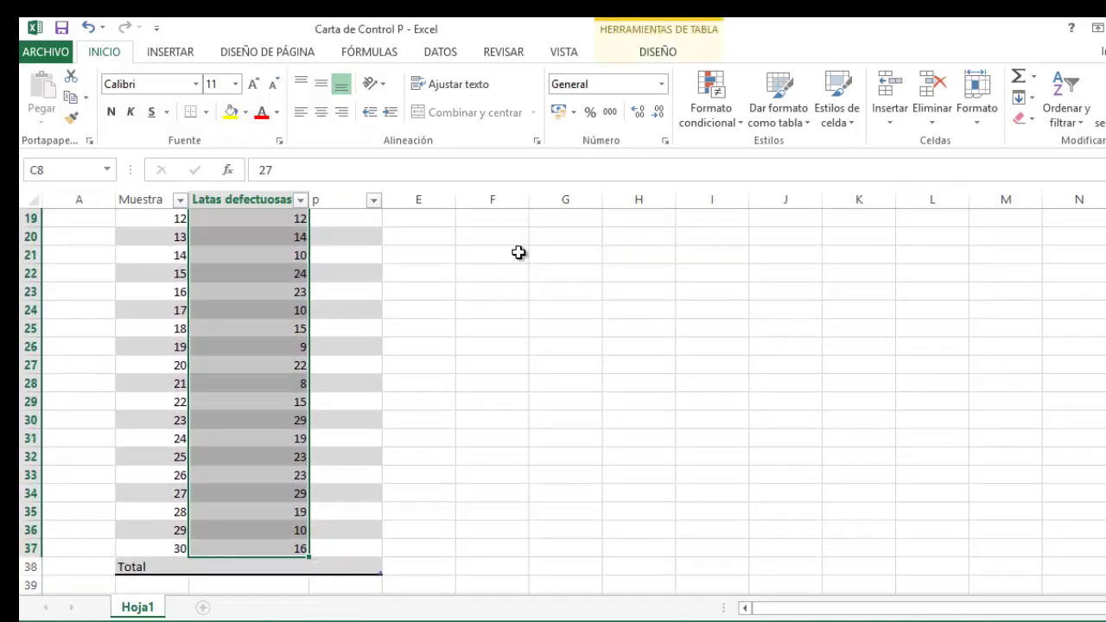
pyautogui.click(1020, 77)
pyautogui.scroll(-4, 371, 523)
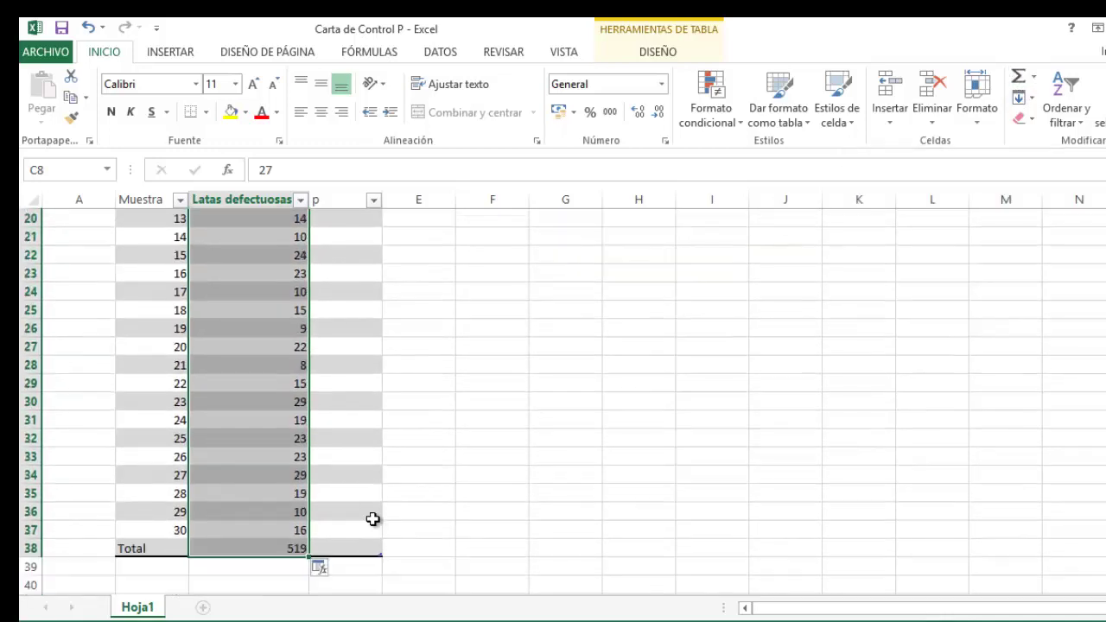
pyautogui.click(279, 548)
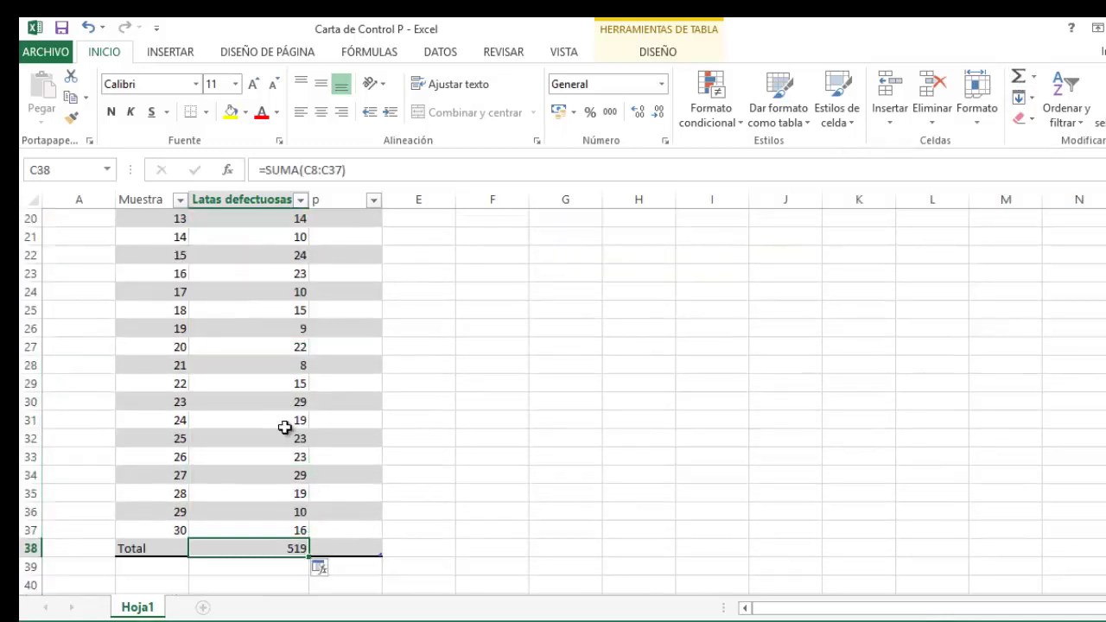
pyautogui.click(110, 111)
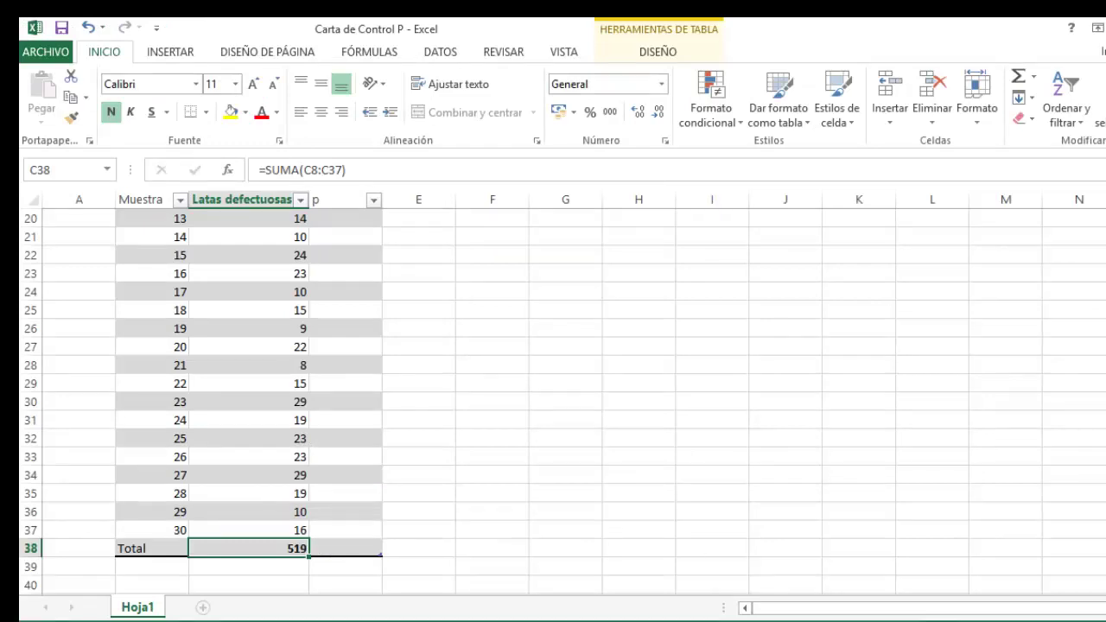
# - Fill the p column with the formula =[@[Latas defectuosas]]/50, starting from cell D8
pyautogui.scroll(6, 613, 334)
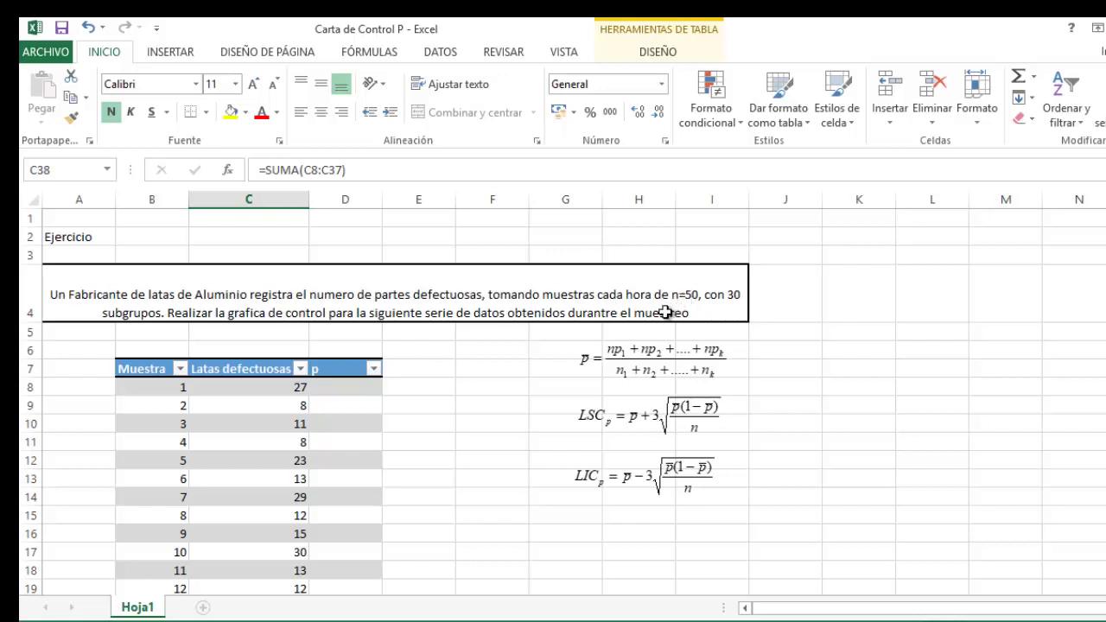
pyautogui.click(291, 388)
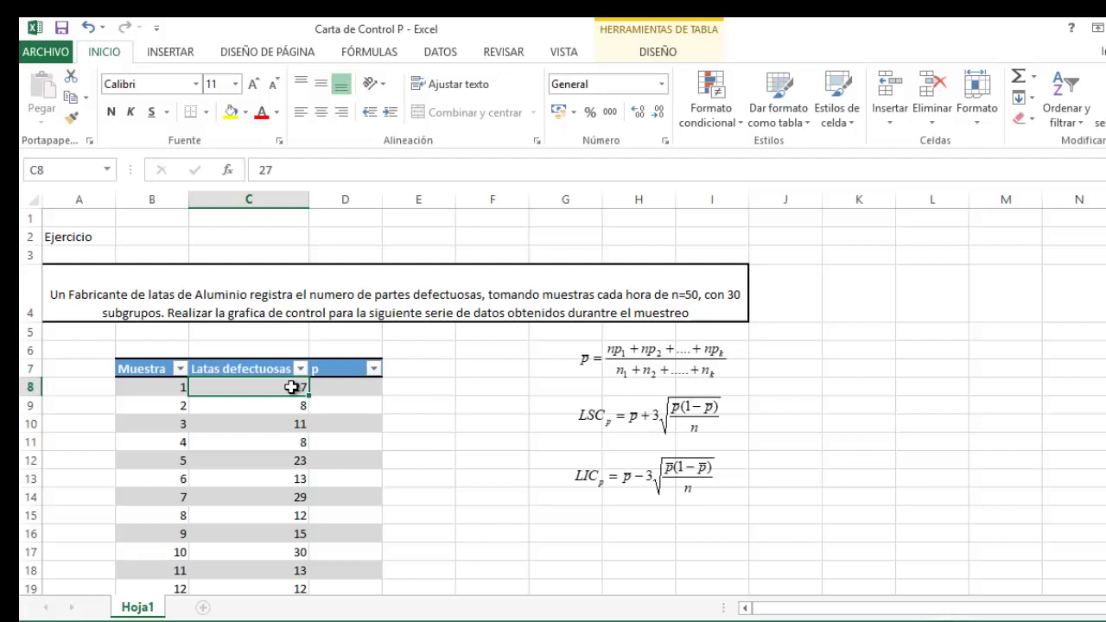
pyautogui.click(332, 388)
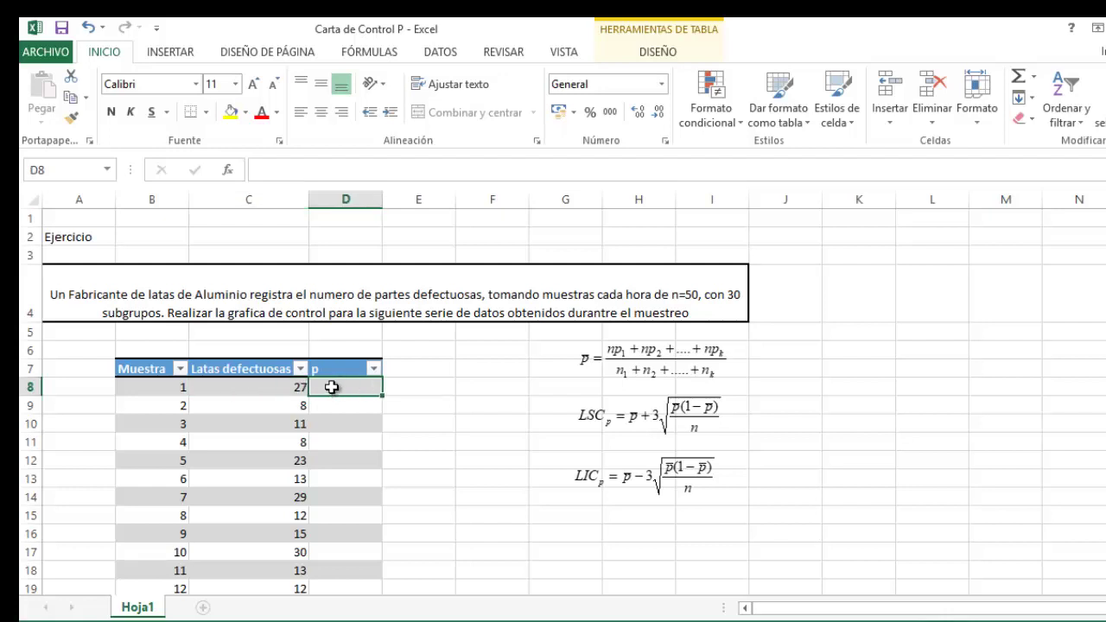
pyautogui.write('=')
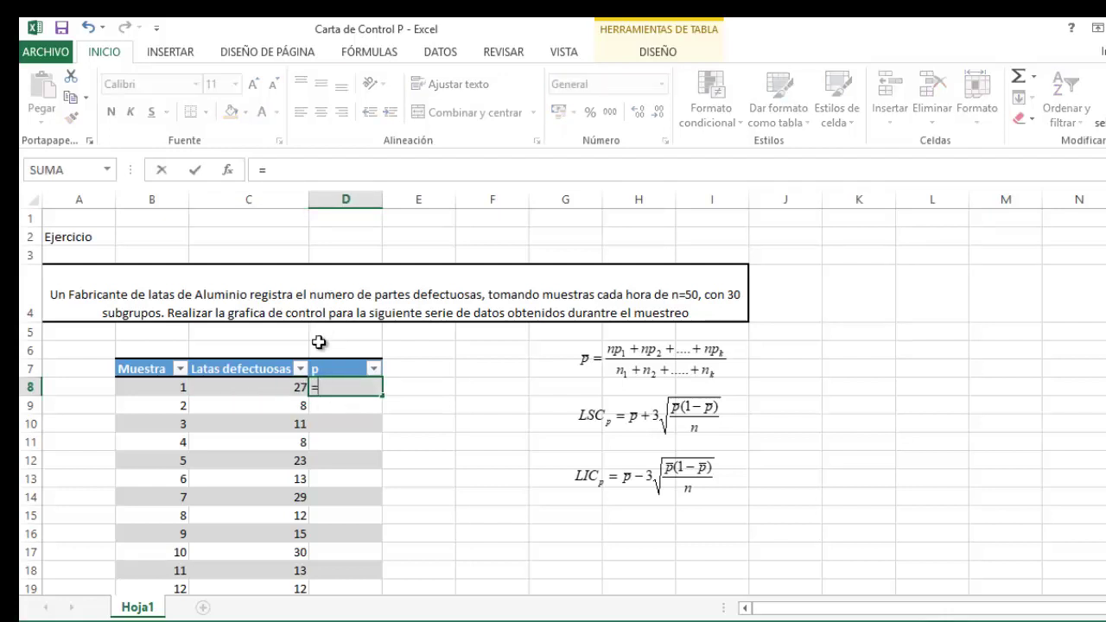
pyautogui.click(288, 386)
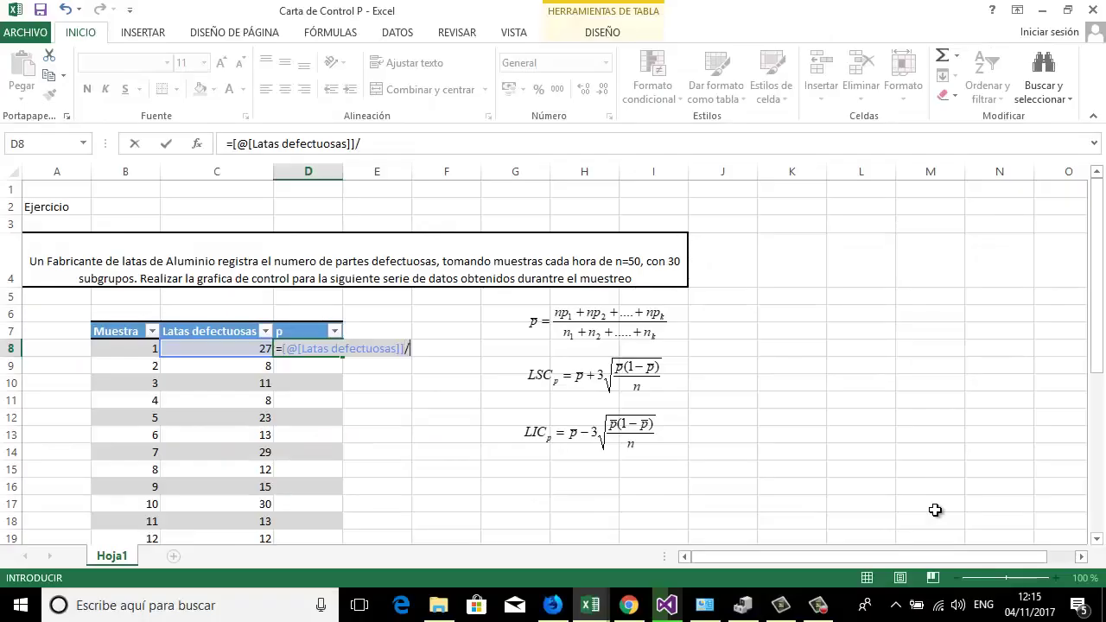
pyautogui.write('/50')
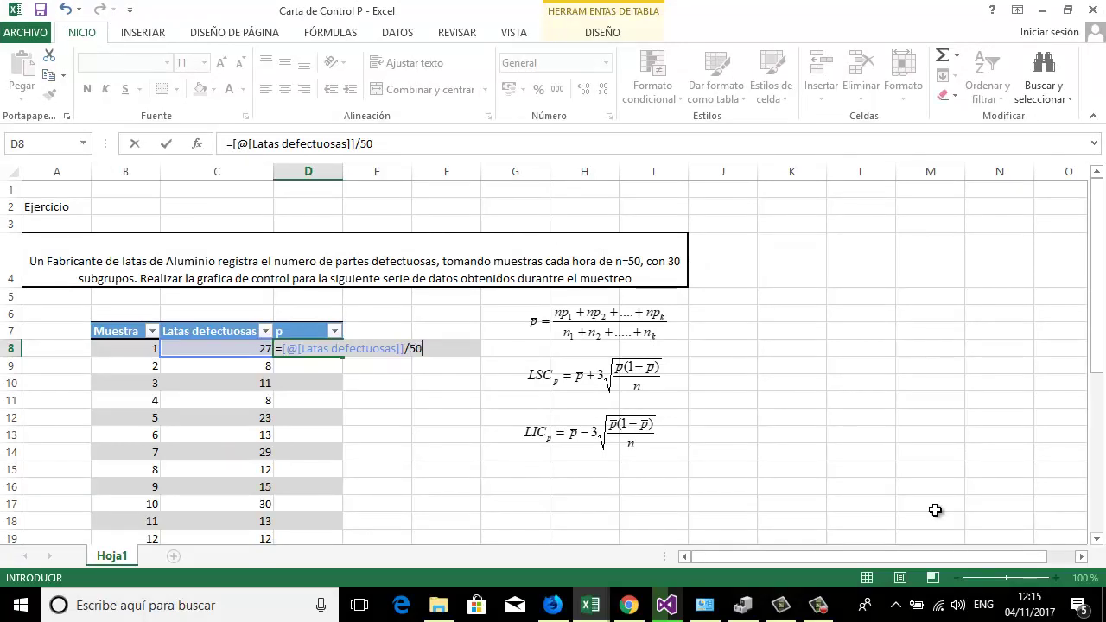
pyautogui.press('Return')
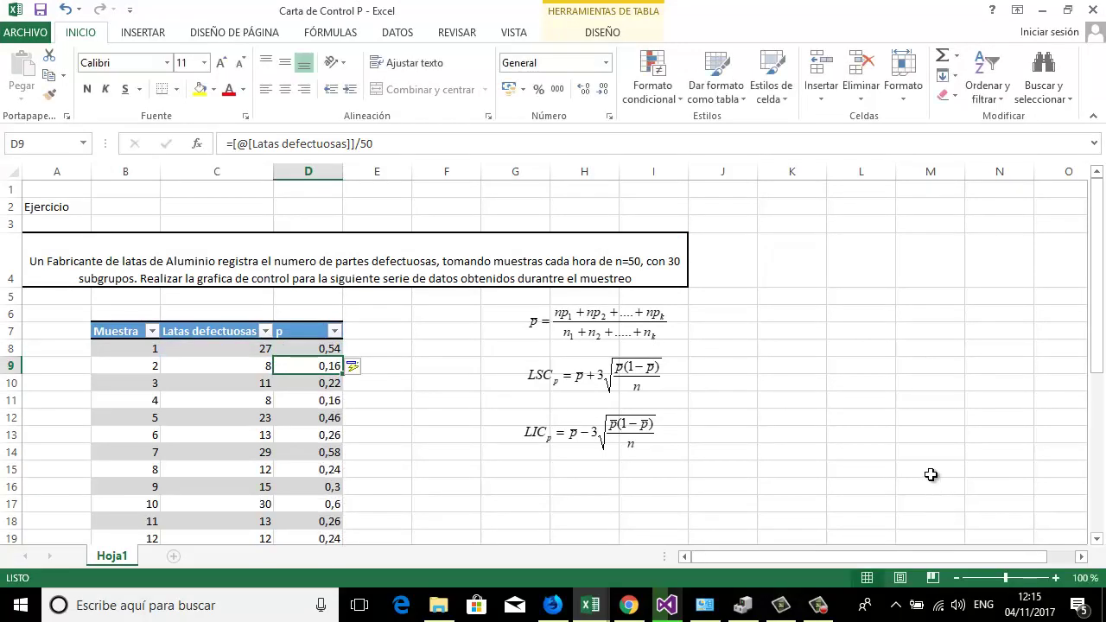
pyautogui.scroll(-8, 388, 371)
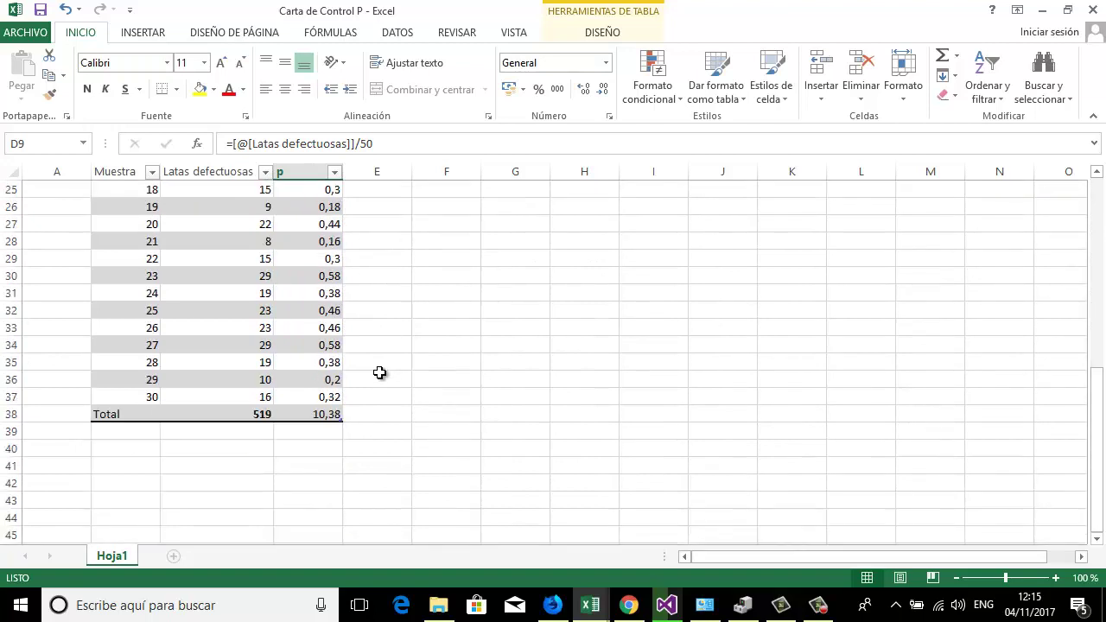
pyautogui.scroll(8, 383, 386)
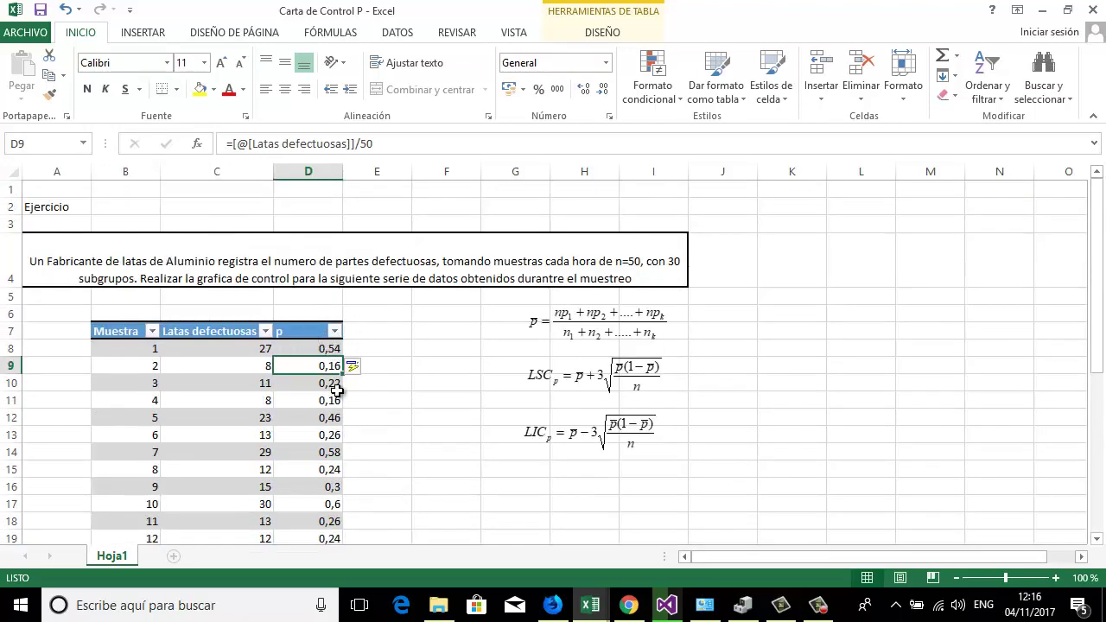
# - Clear the automatically filled formula from the p column's Total row in cell D38
pyautogui.scroll(-2, 336, 392)
pyautogui.scroll(-1, 336, 391)
pyautogui.scroll(2, 328, 380)
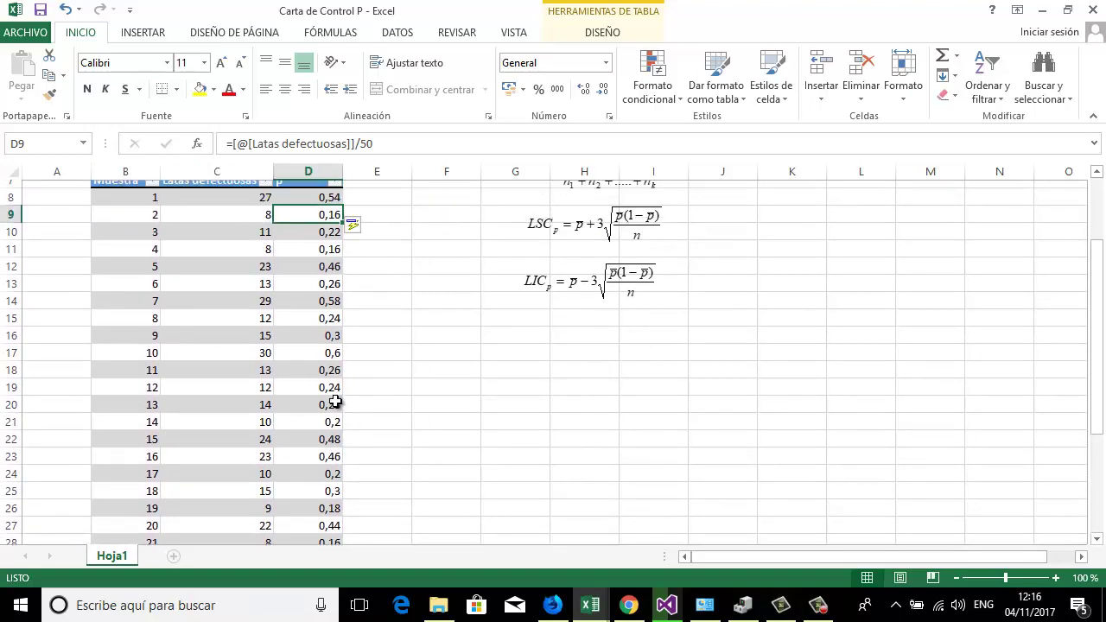
pyautogui.click(308, 295)
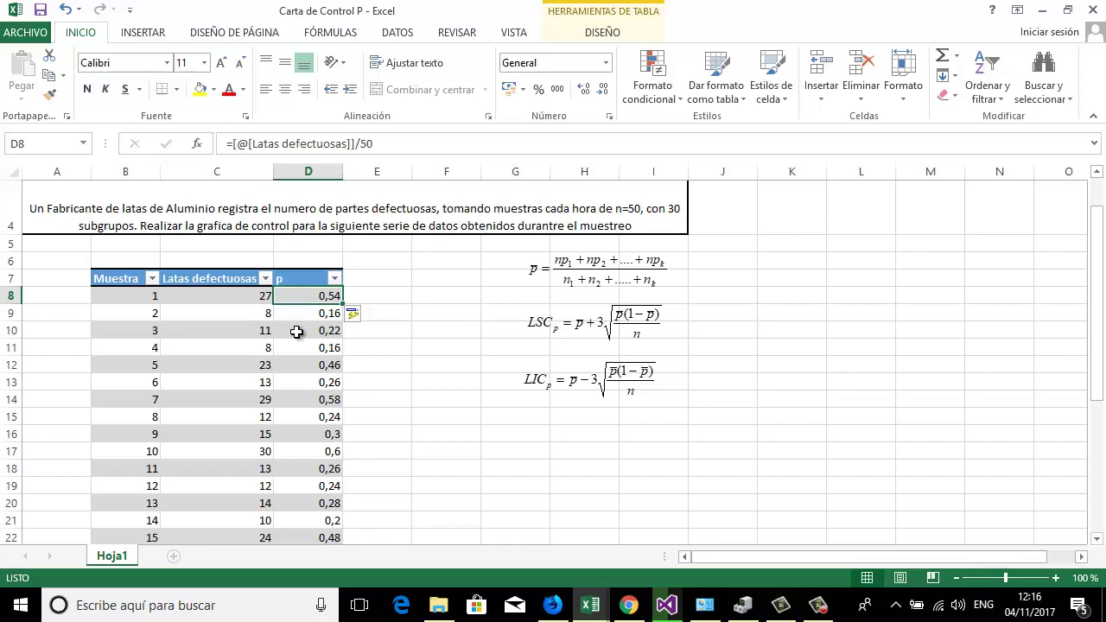
pyautogui.scroll(-6, 304, 503)
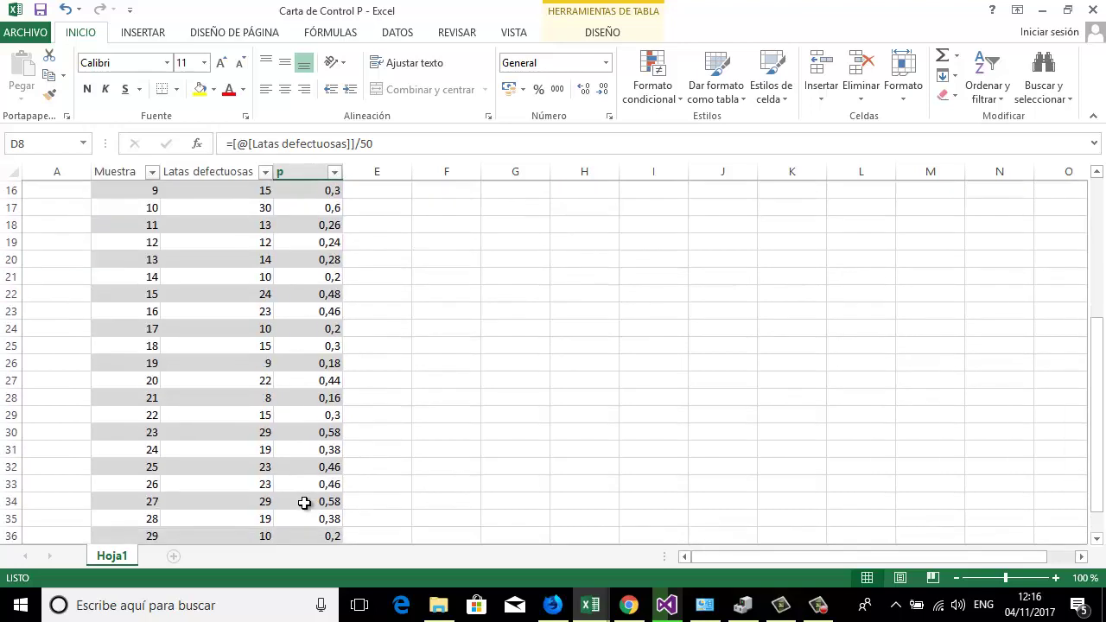
pyautogui.scroll(8, 307, 467)
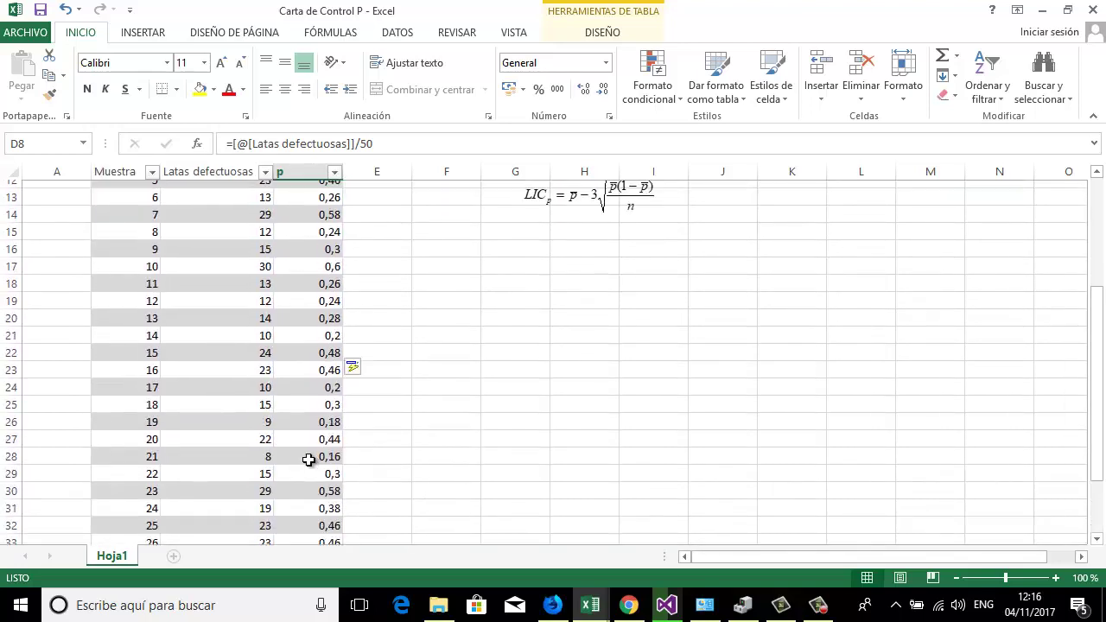
pyautogui.moveTo(1094, 262); pyautogui.dragTo(1083, 420)
pyautogui.click(331, 533)
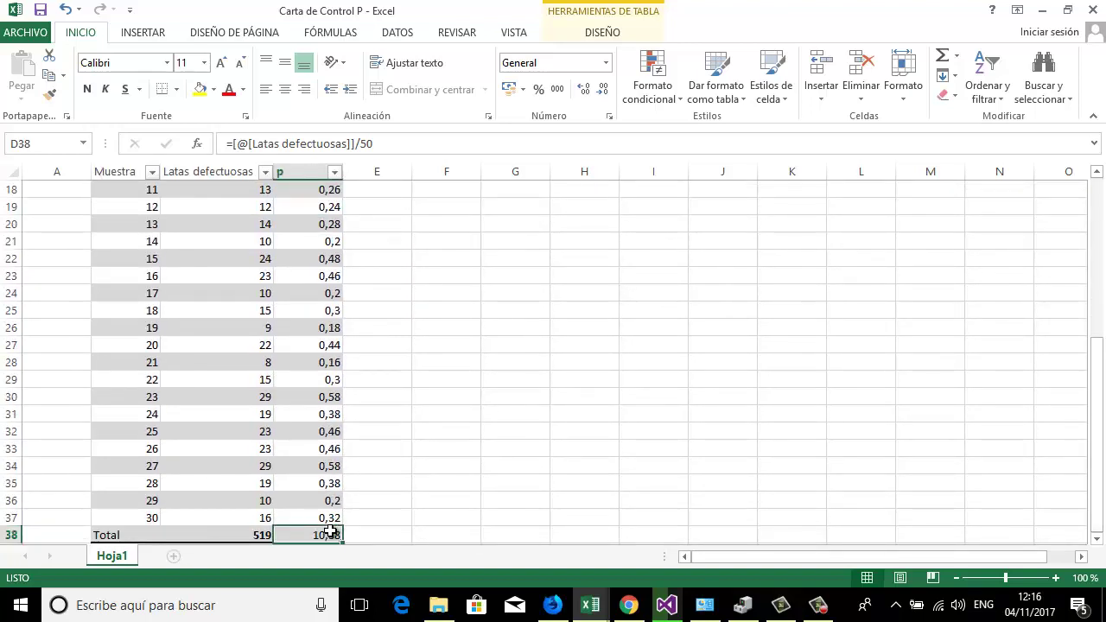
pyautogui.press('Delete')
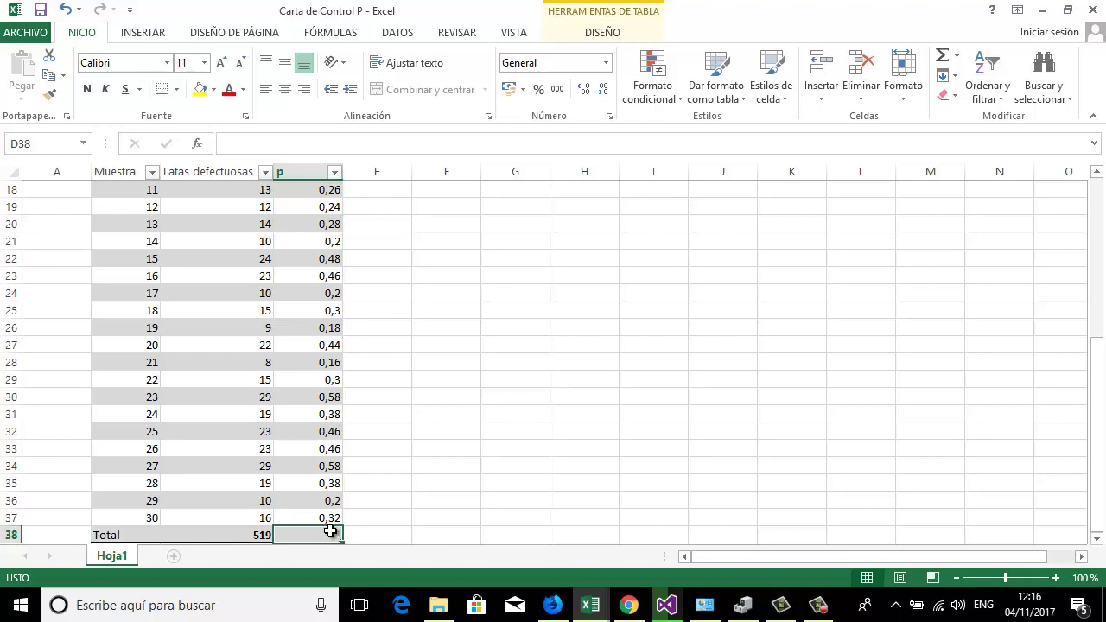
# - Calculate the average of the p values in D8:D37 into the Total row at D38
pyautogui.scroll(4, 390, 376)
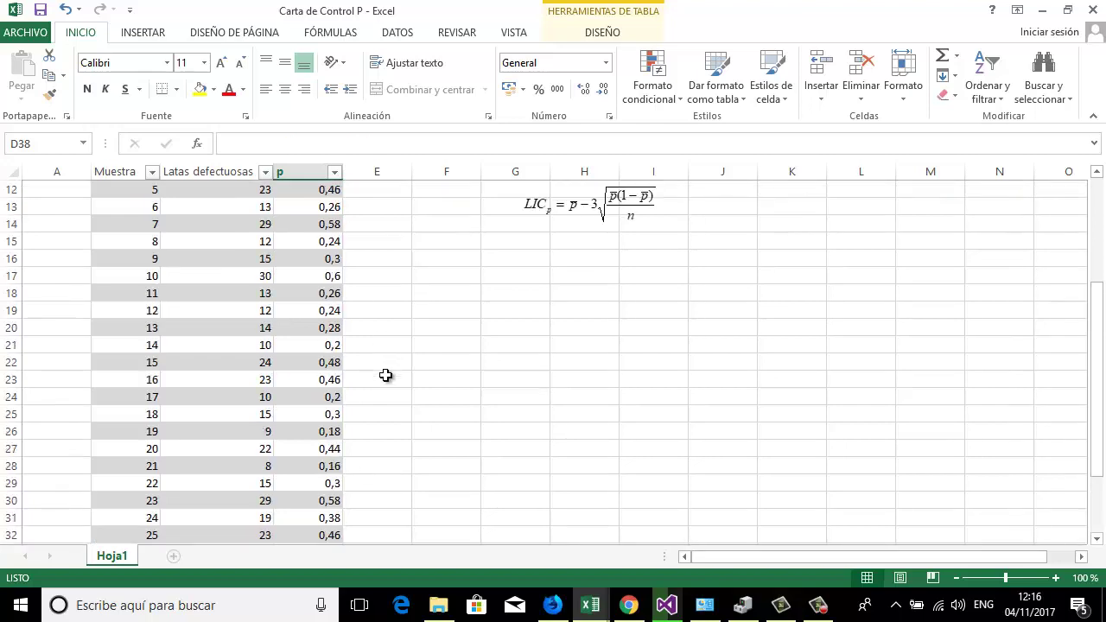
pyautogui.scroll(-7, 386, 372)
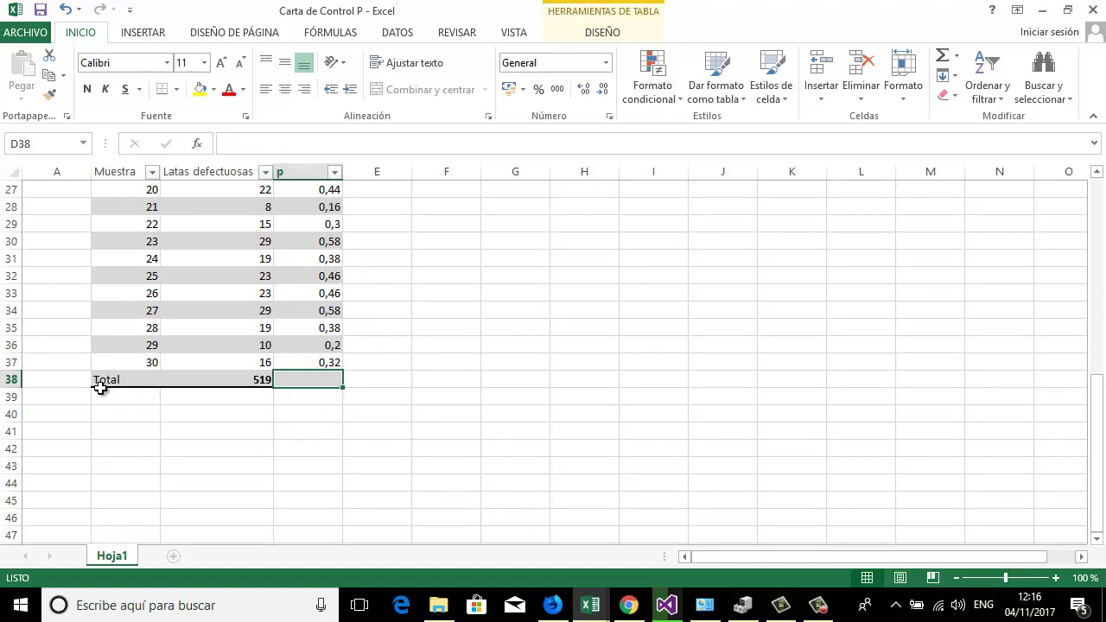
pyautogui.scroll(7, 447, 403)
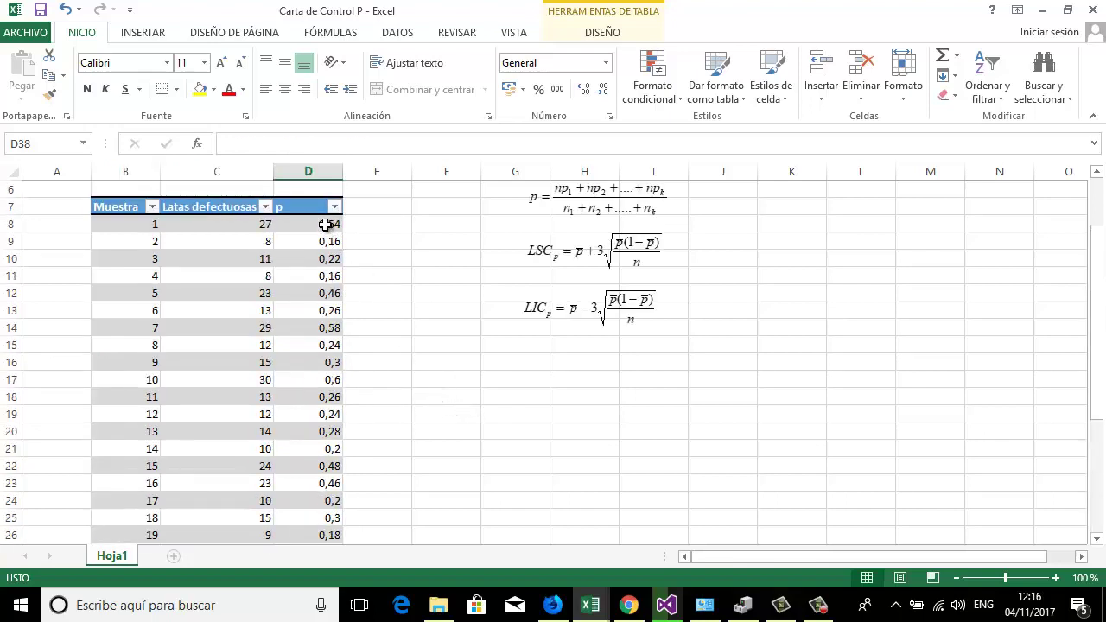
pyautogui.moveTo(326, 225); pyautogui.dragTo(321, 533)
pyautogui.scroll(1, 473, 497)
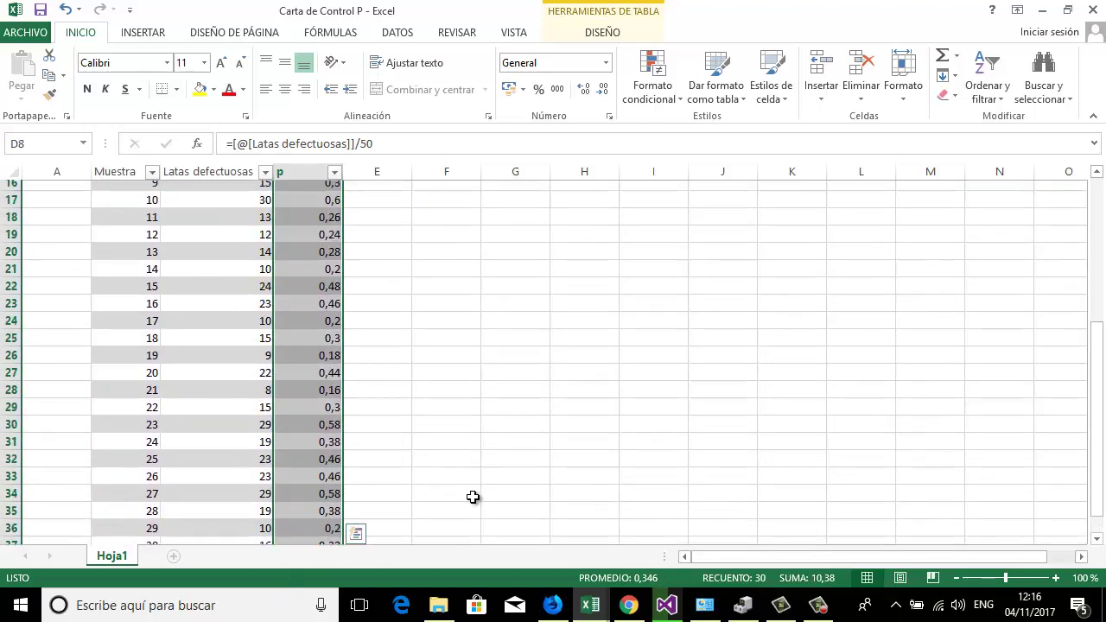
pyautogui.scroll(5, 473, 497)
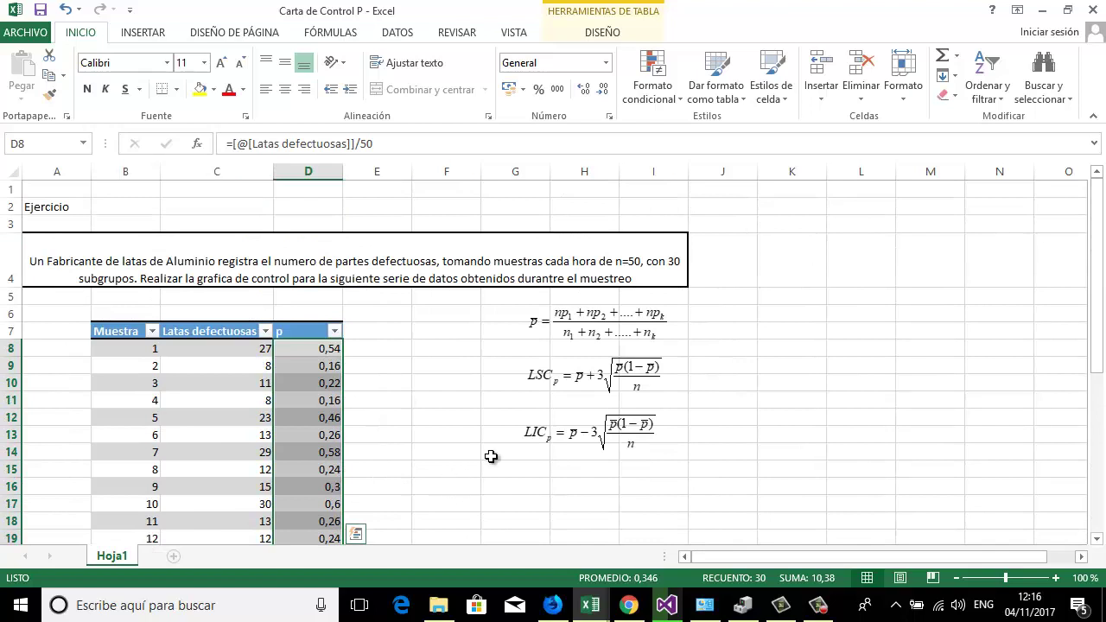
pyautogui.click(957, 58)
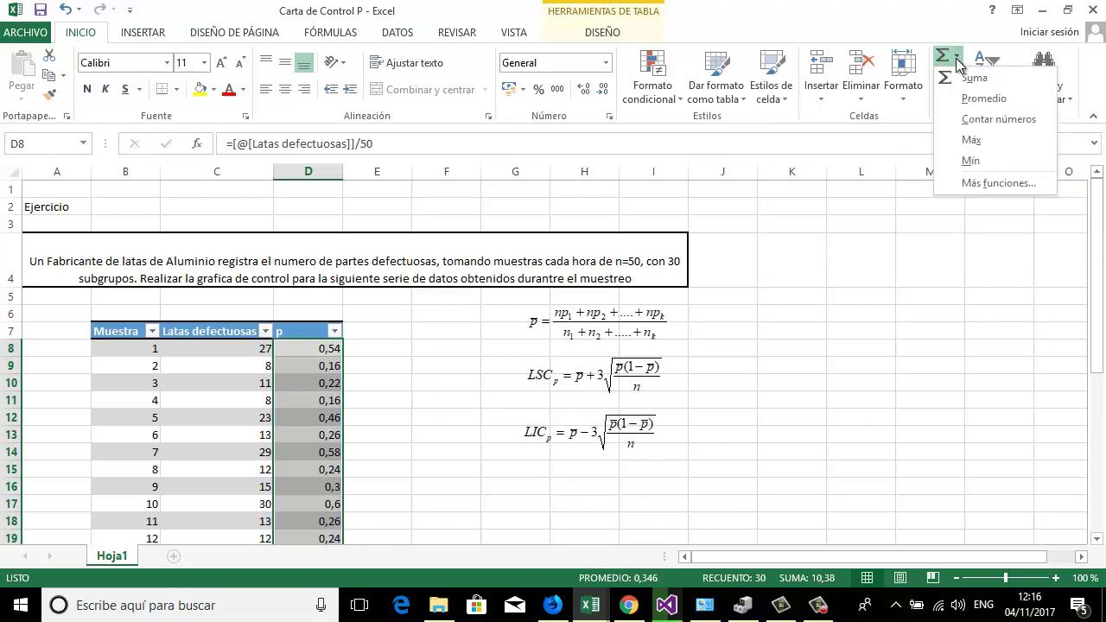
pyautogui.click(973, 98)
pyautogui.scroll(-6, 277, 525)
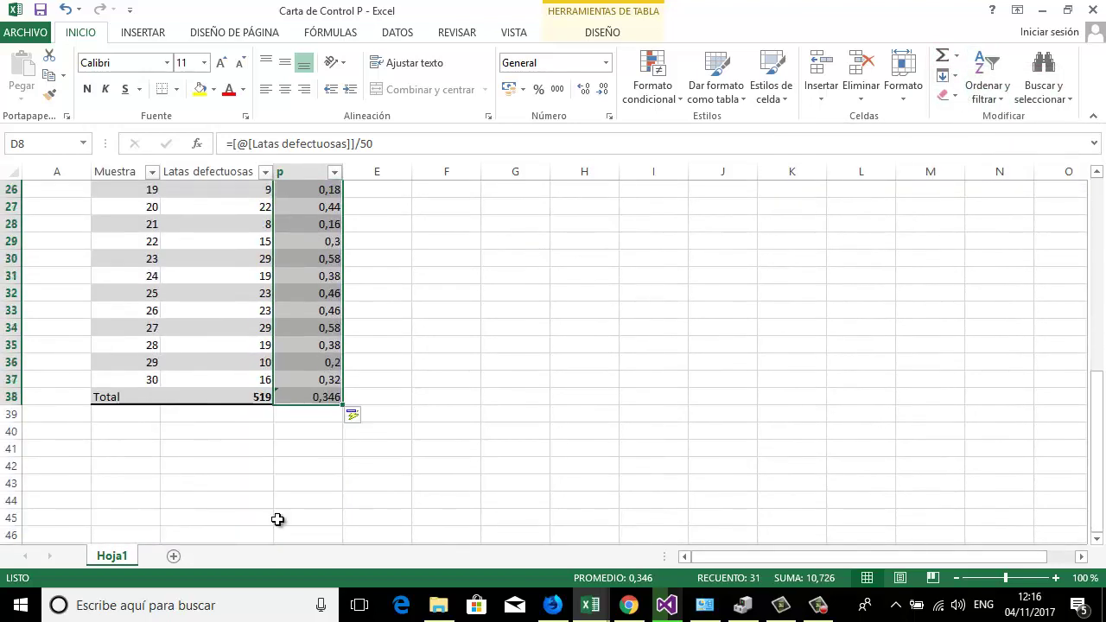
# - Set the font colour of the p average in cell D38 to red
pyautogui.click(305, 399)
pyautogui.click(305, 402)
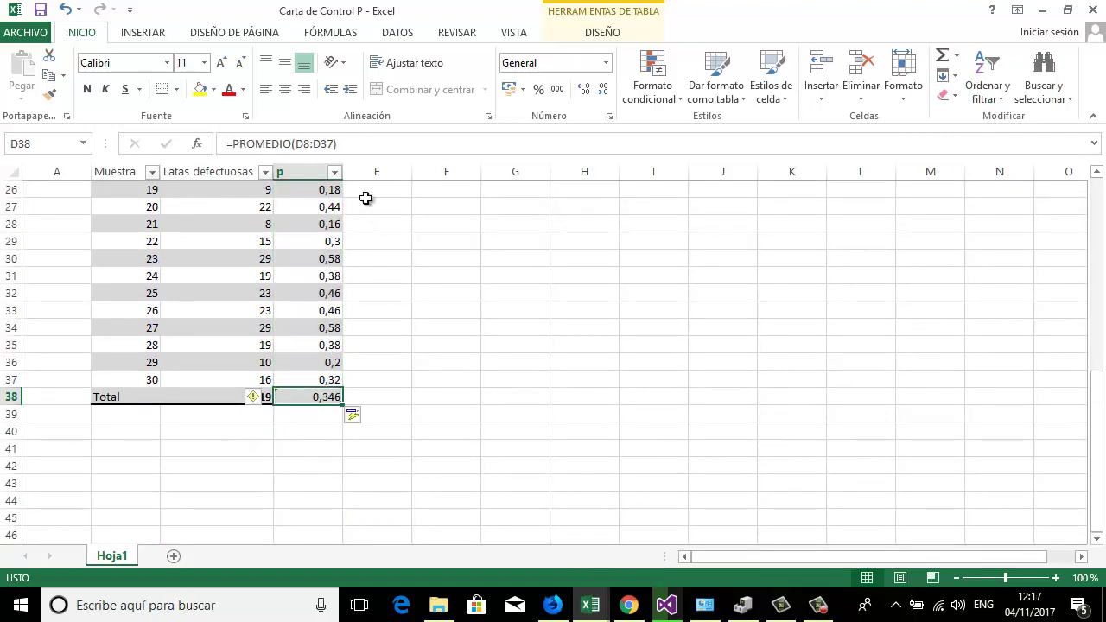
pyautogui.click(229, 90)
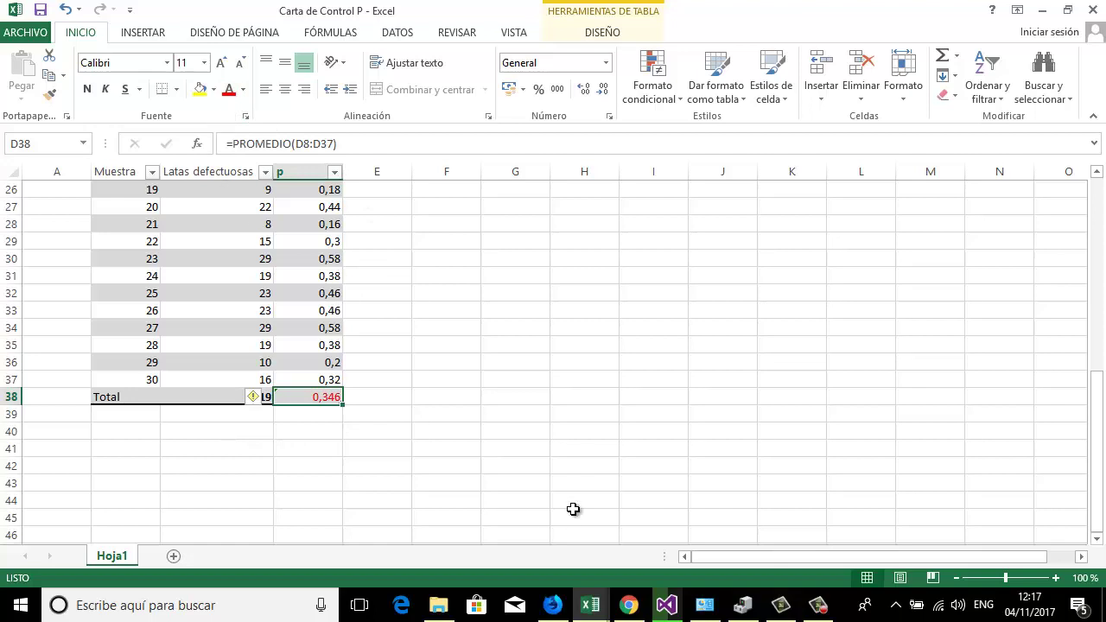
pyautogui.click(405, 431)
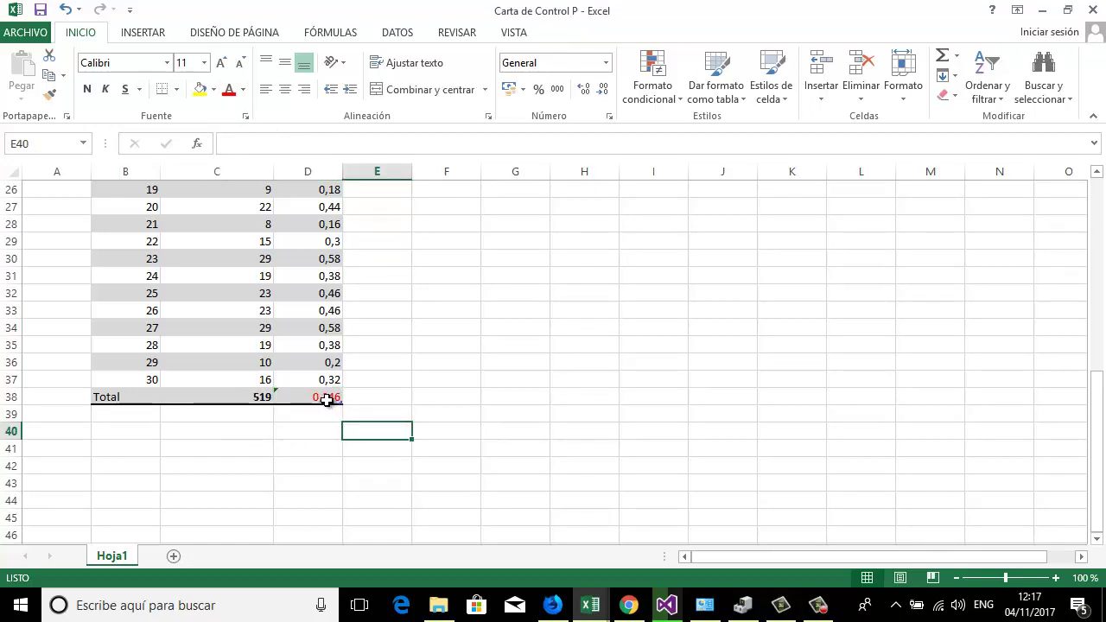
# - Assign the name Pm to cell D38, which holds the average of p
pyautogui.click(311, 401)
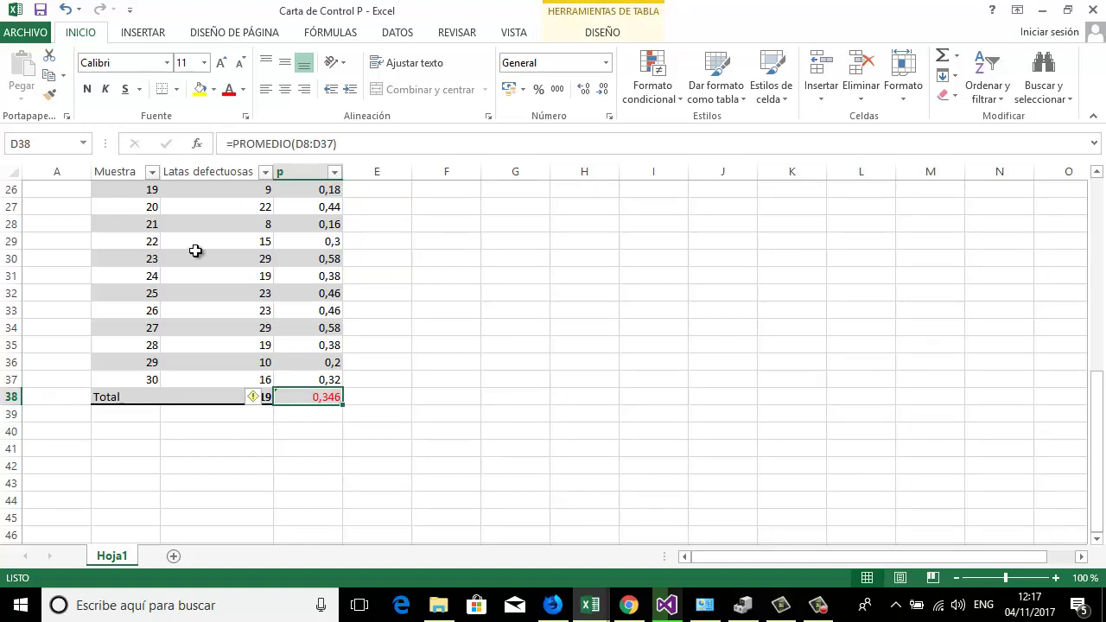
pyautogui.click(38, 145)
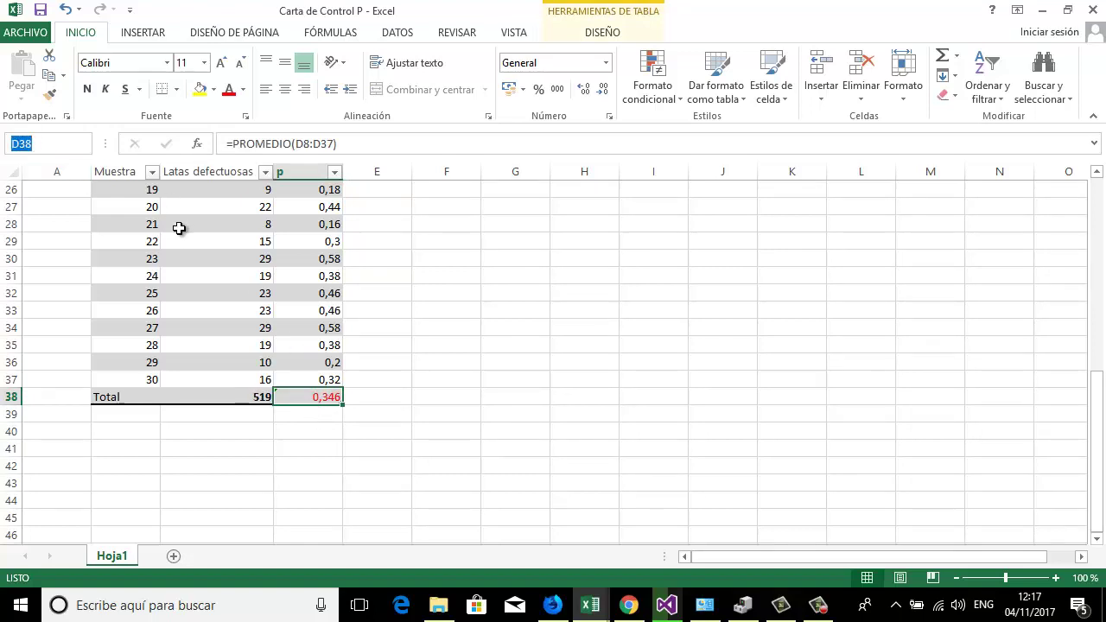
pyautogui.write('Pm')
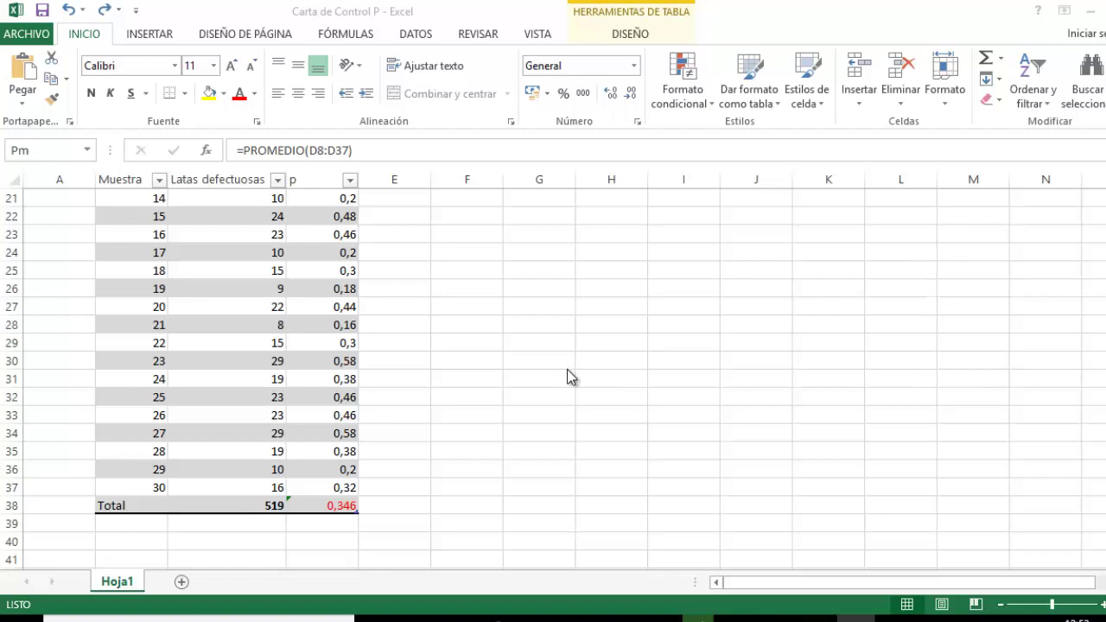
# - Examine the LSC and LIC control-limit formulas and check the named p average cell they depend on
pyautogui.scroll(2, 569, 377)
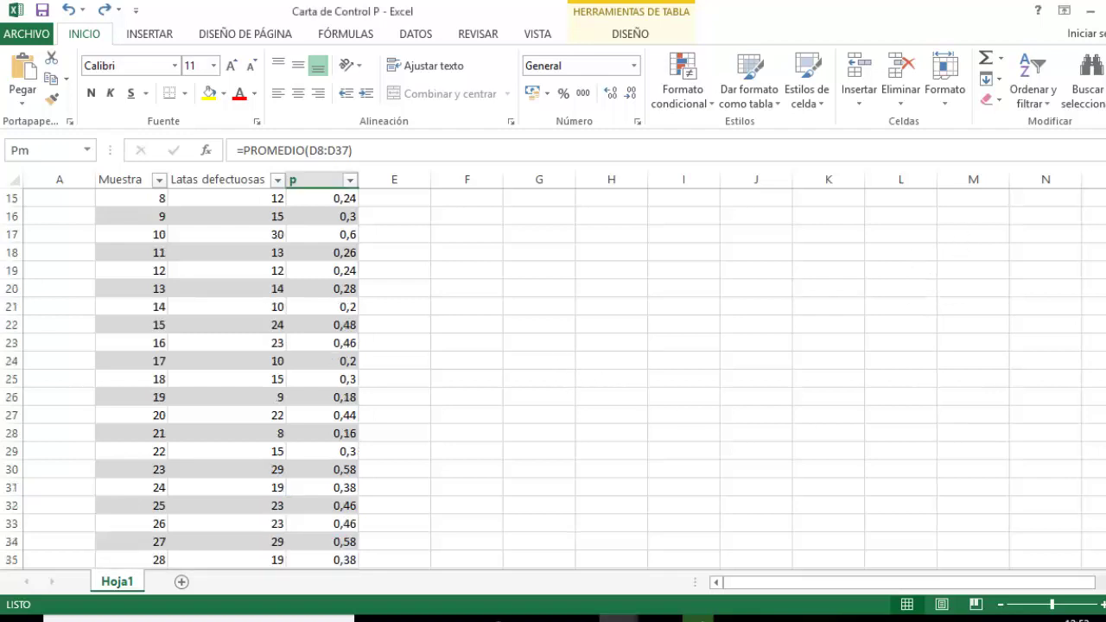
pyautogui.scroll(4, 1080, 296)
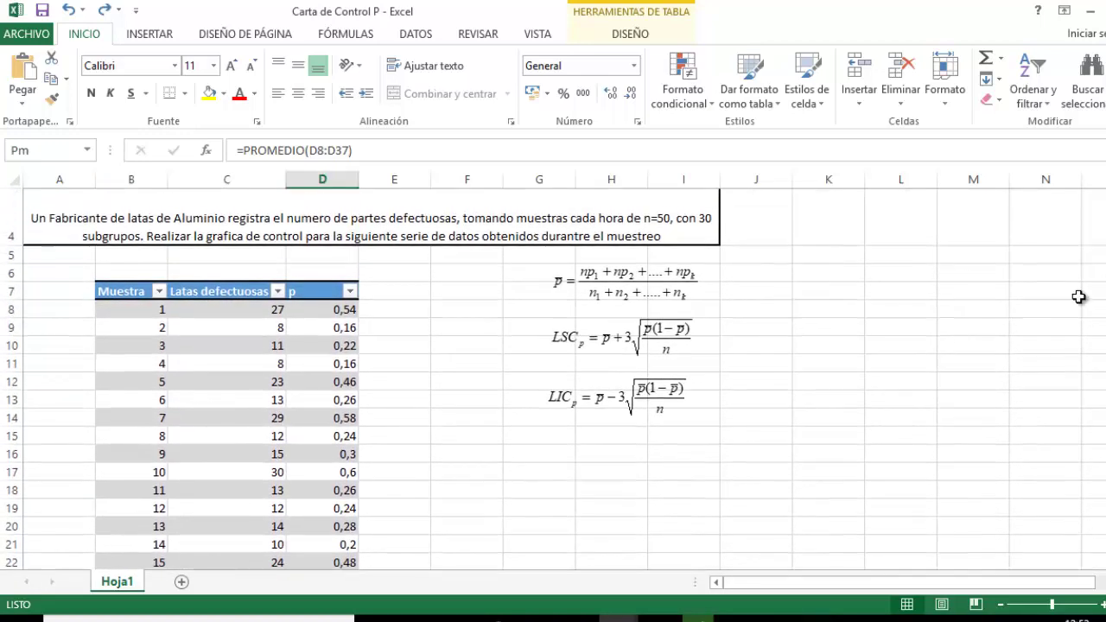
pyautogui.click(575, 391)
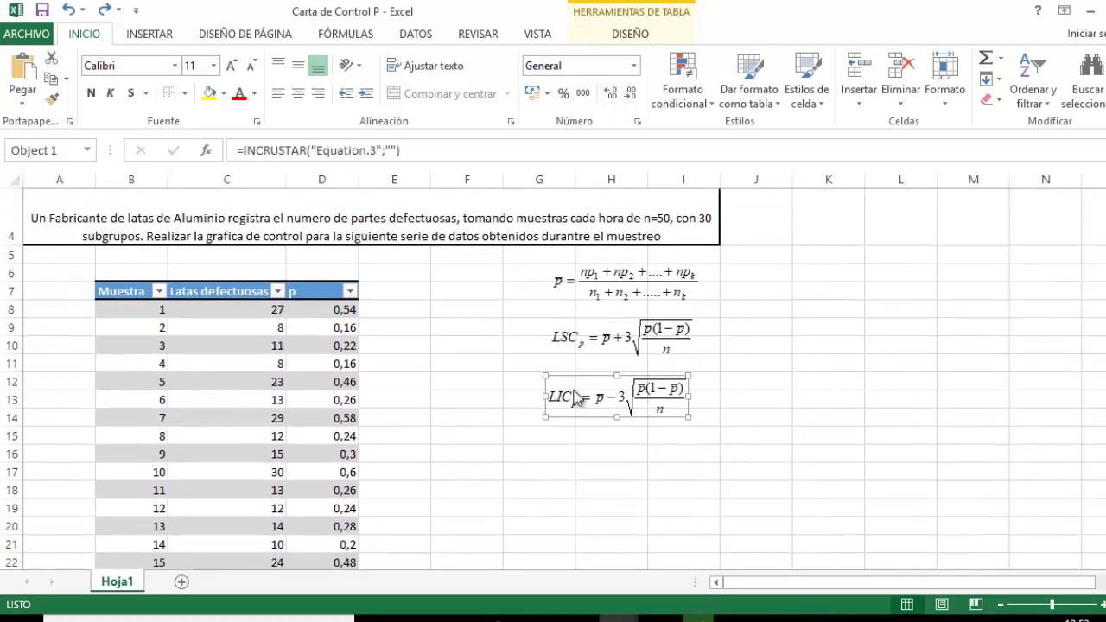
pyautogui.click(607, 346)
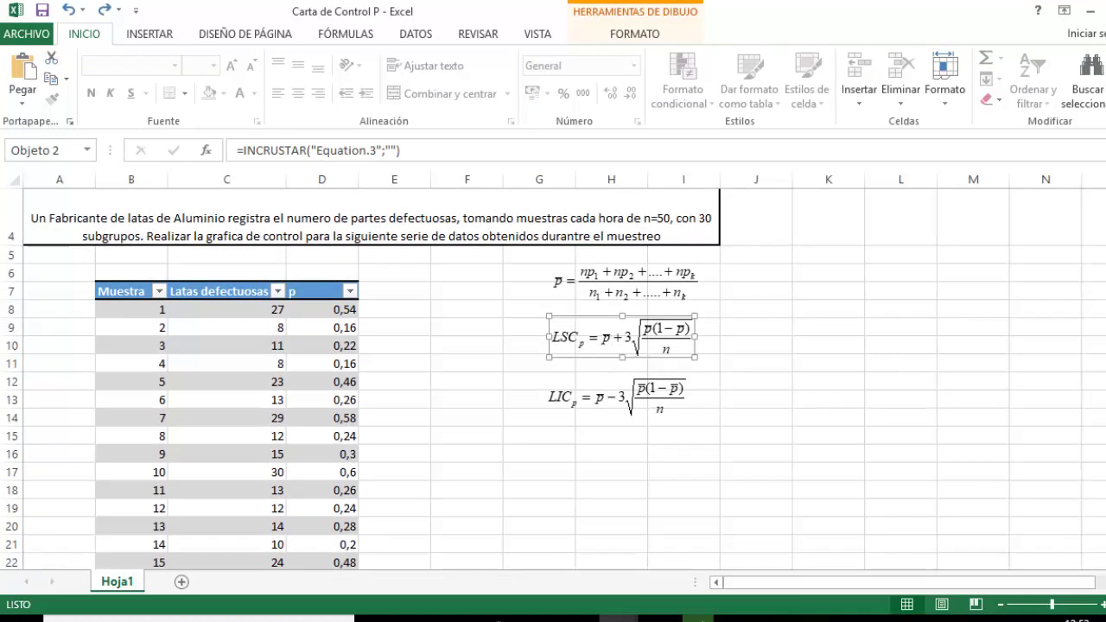
pyautogui.scroll(-1, 553, 380)
pyautogui.scroll(2, 554, 381)
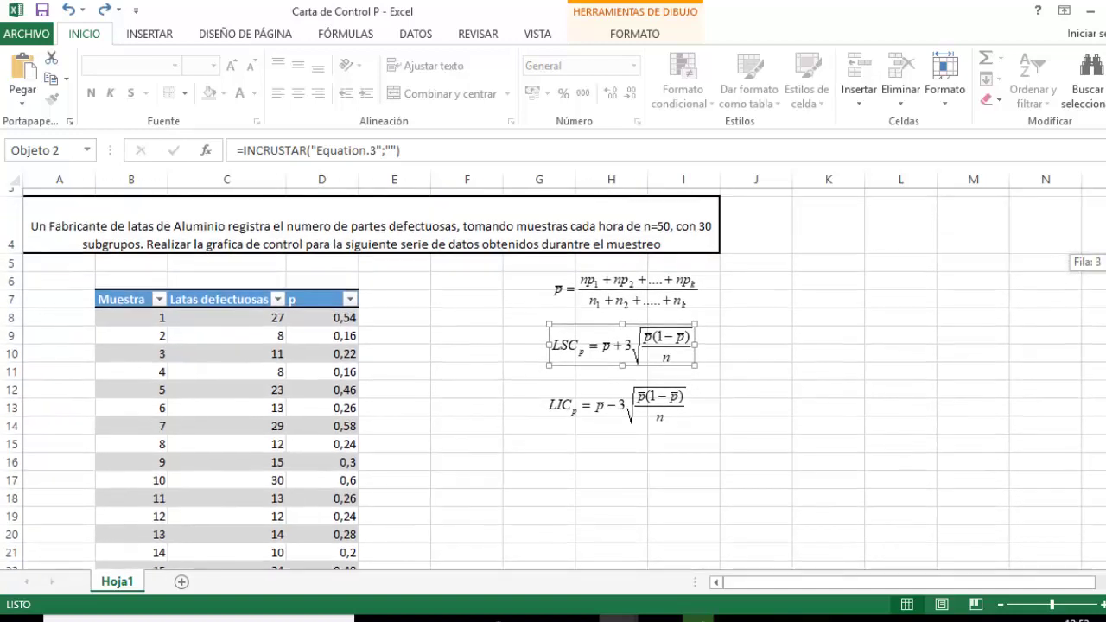
pyautogui.scroll(-1, 555, 411)
pyautogui.click(626, 415)
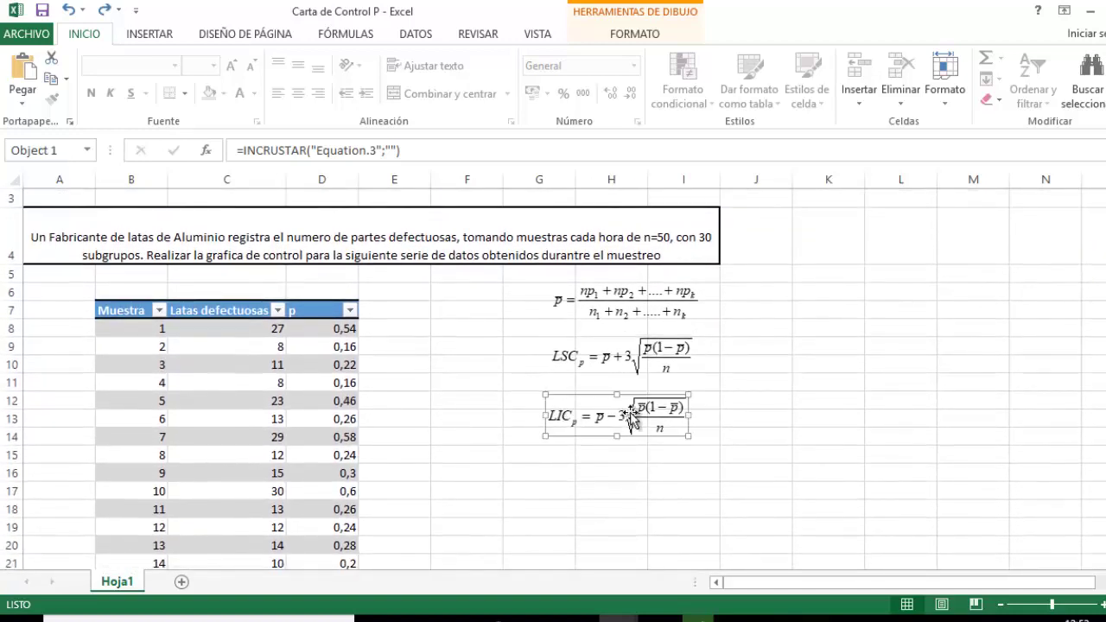
pyautogui.click(618, 365)
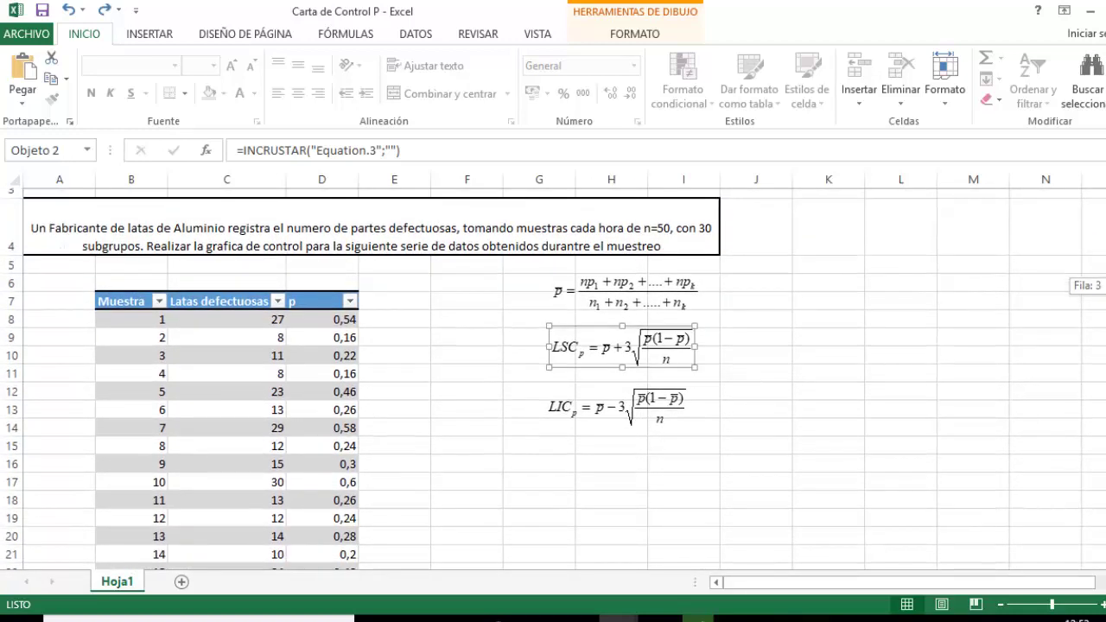
pyautogui.scroll(-5, 1002, 439)
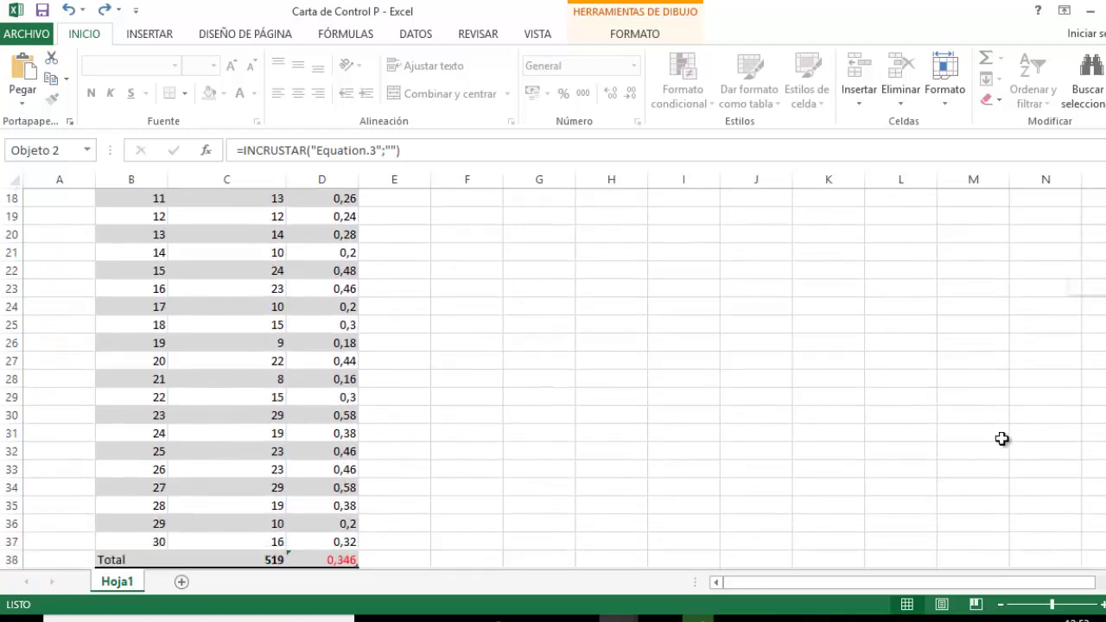
pyautogui.click(341, 560)
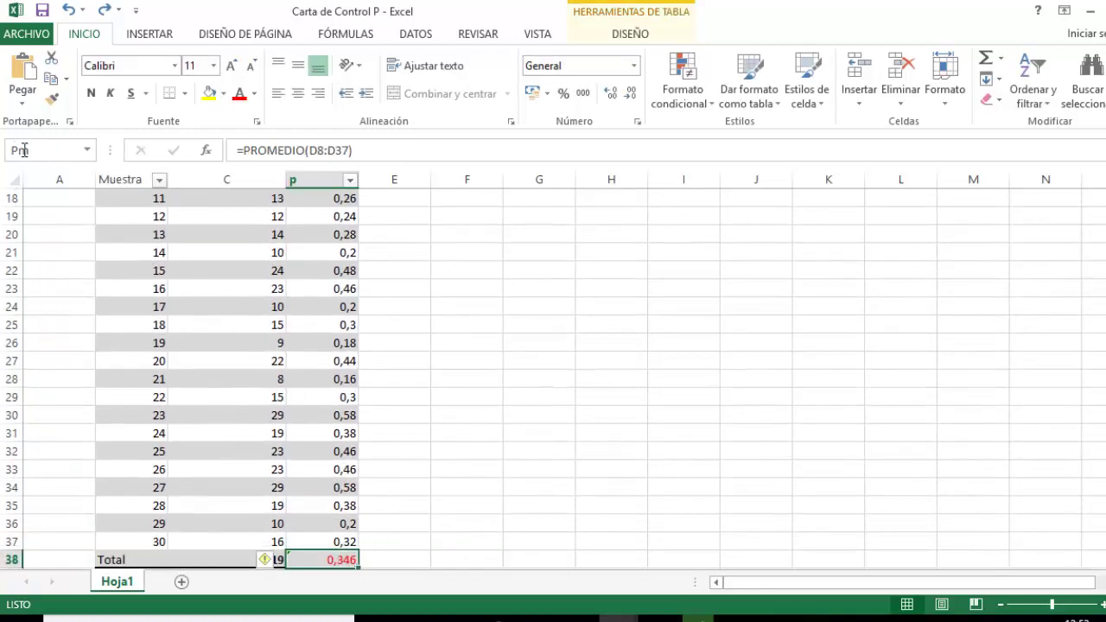
pyautogui.scroll(3, 485, 474)
pyautogui.scroll(2, 486, 474)
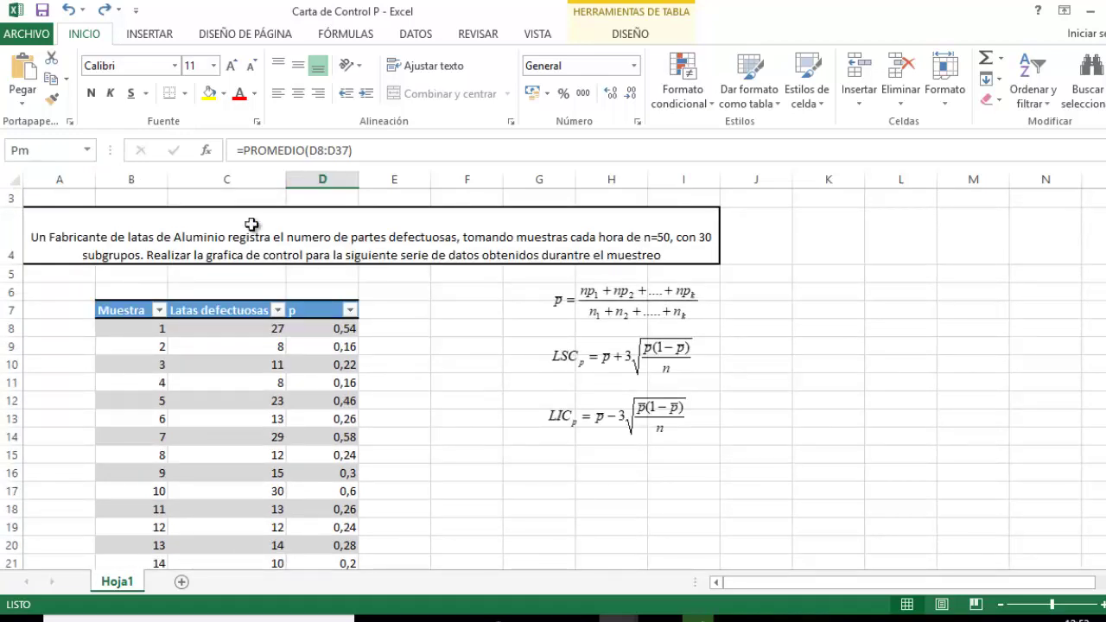
# - Add three columns headed LIC, P and LSC to the table in cells E7, F7 and G7
pyautogui.click(374, 315)
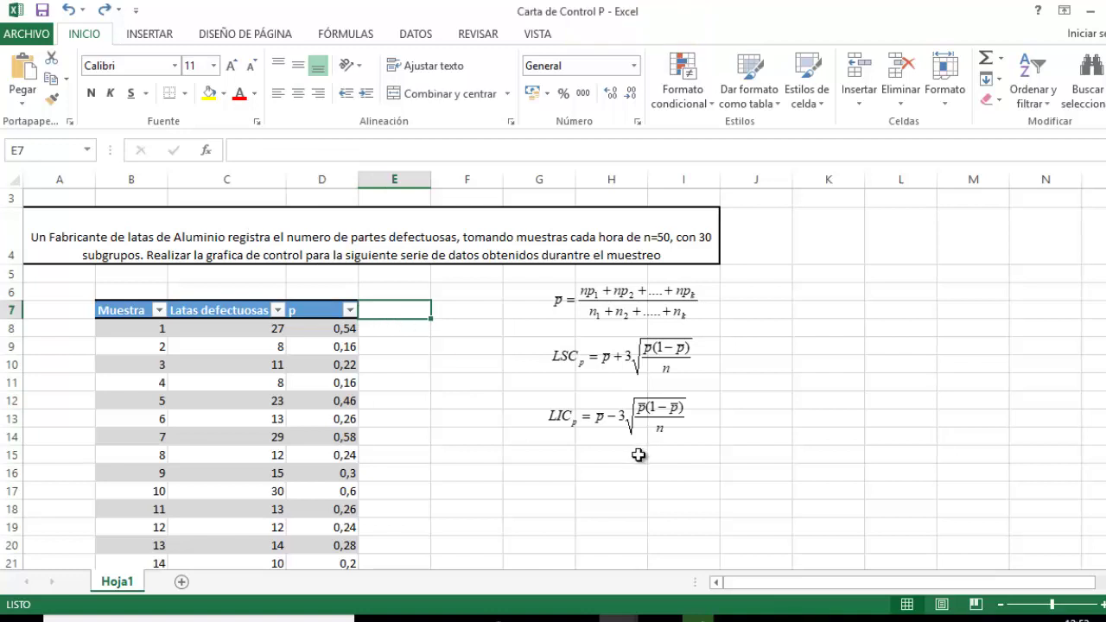
pyautogui.write('LIC')
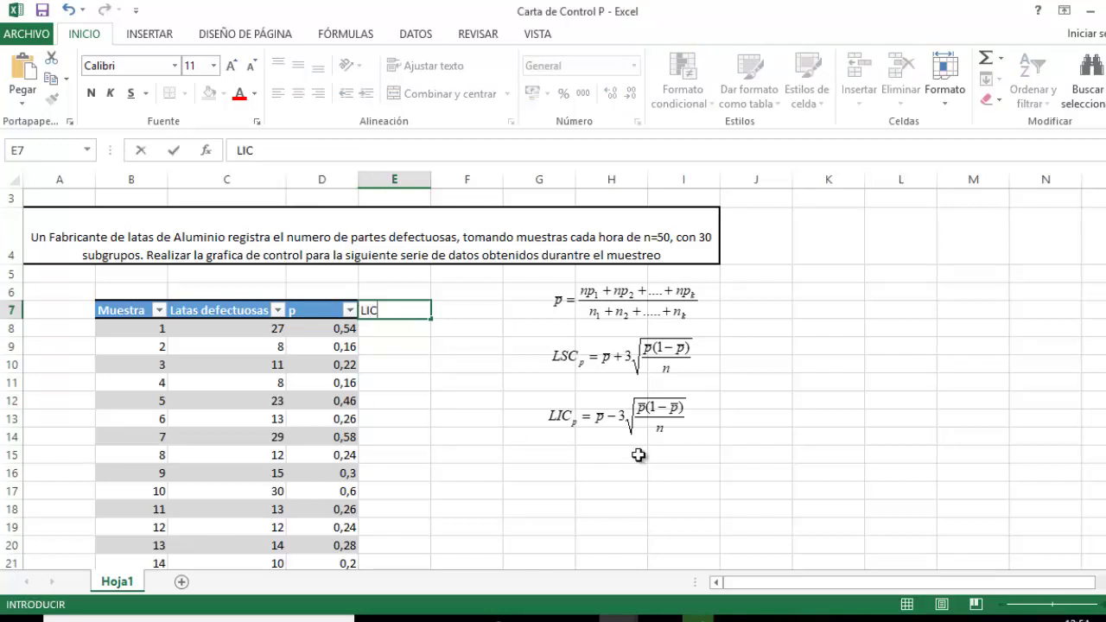
pyautogui.press('Tab')
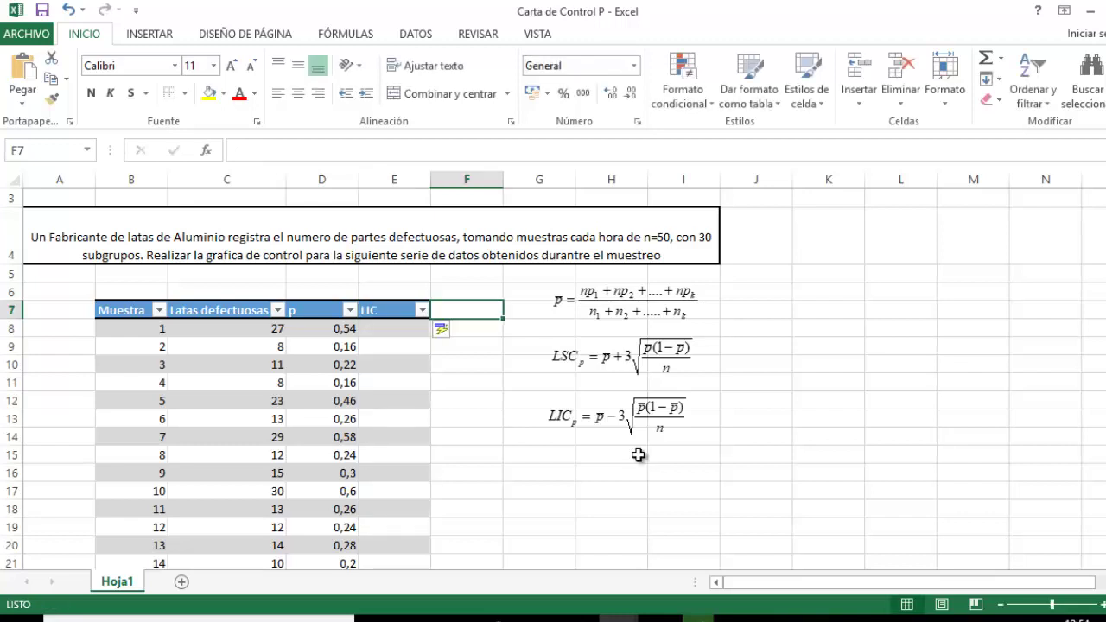
pyautogui.write('P')
pyautogui.press('Tab')
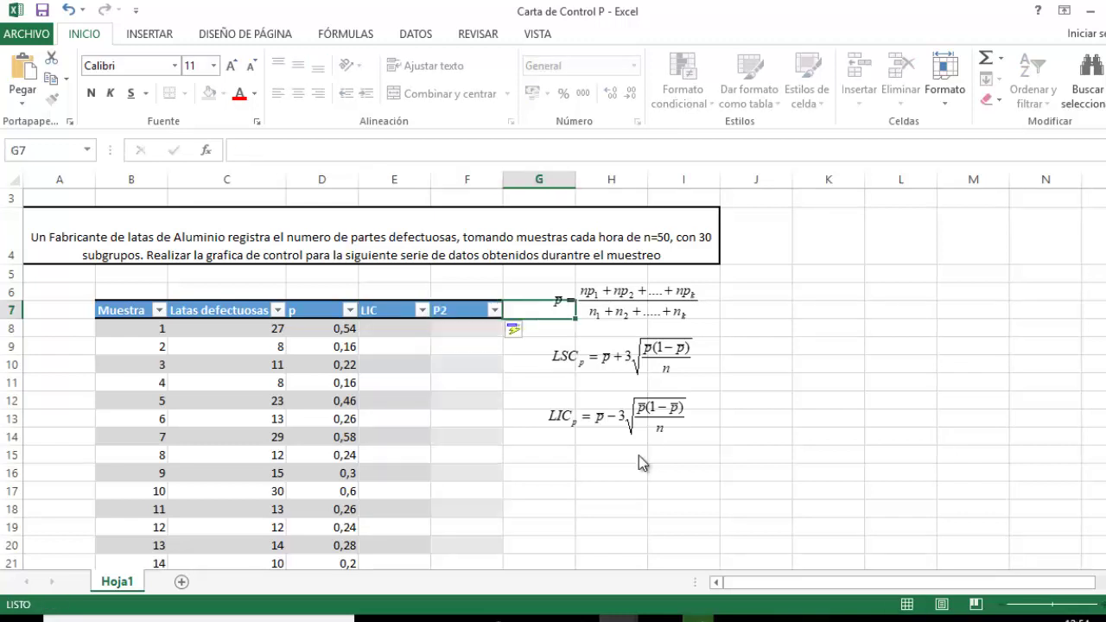
pyautogui.write('L')
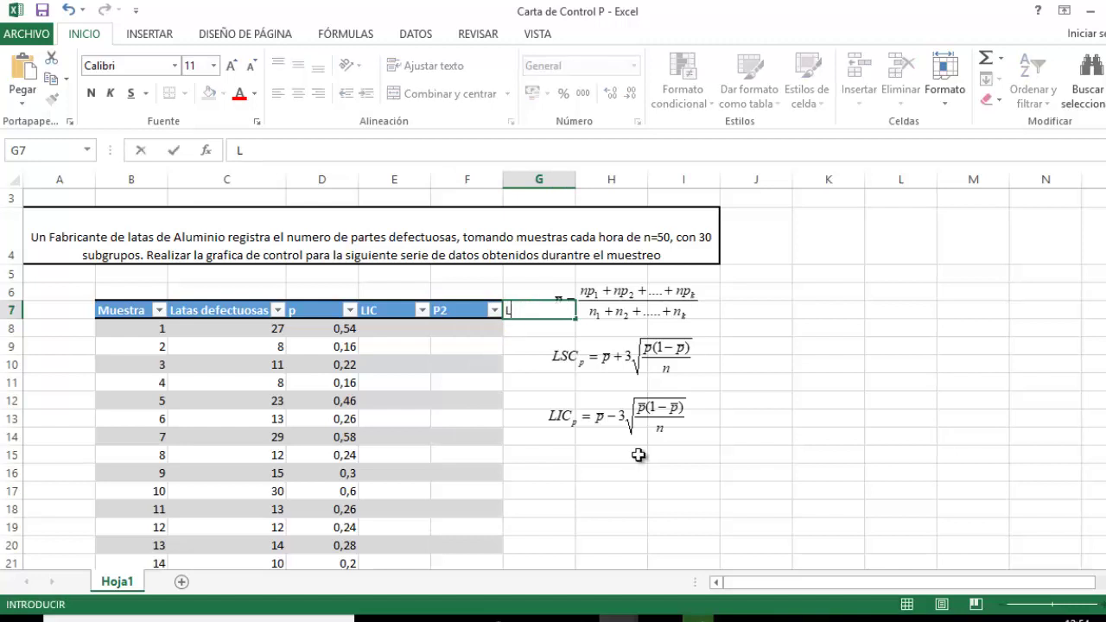
pyautogui.write('SC')
pyautogui.press('Return')
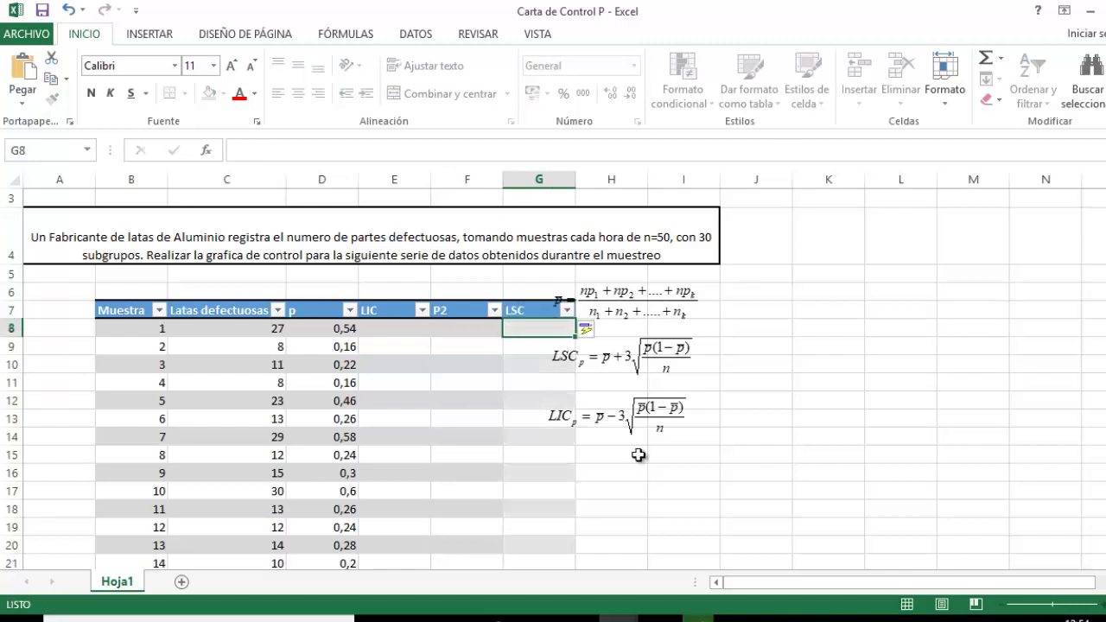
# - Move the average p, LSC and LIC equations clear of the table, stacked over columns H to J
pyautogui.click(649, 303)
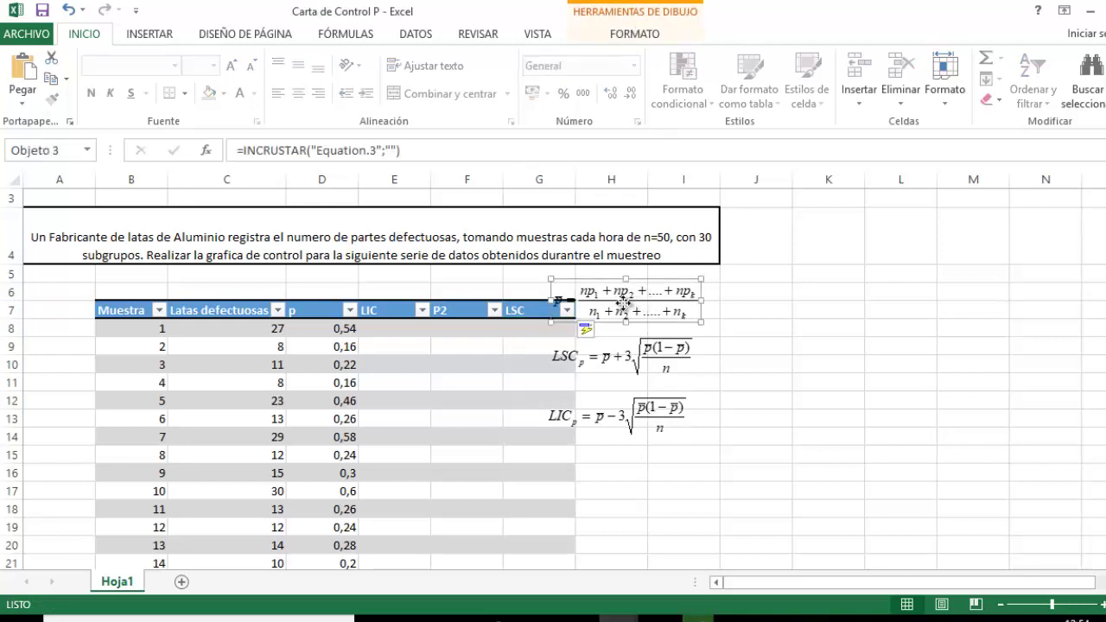
pyautogui.moveTo(648, 303); pyautogui.dragTo(715, 308)
pyautogui.moveTo(626, 360); pyautogui.dragTo(704, 376)
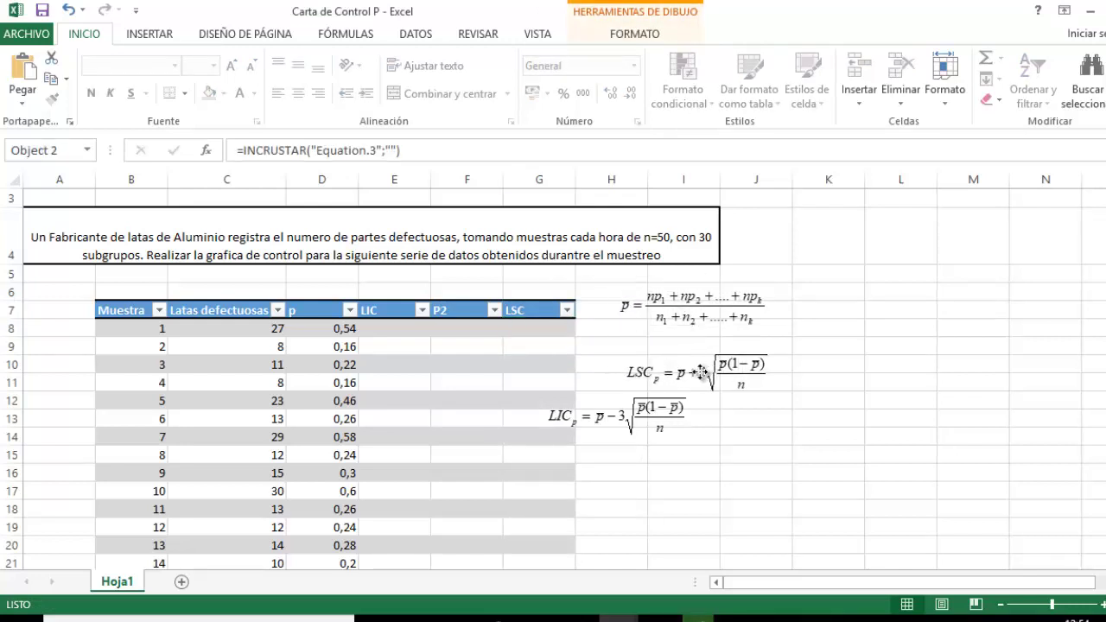
pyautogui.click(640, 418)
pyautogui.moveTo(640, 418); pyautogui.dragTo(721, 435)
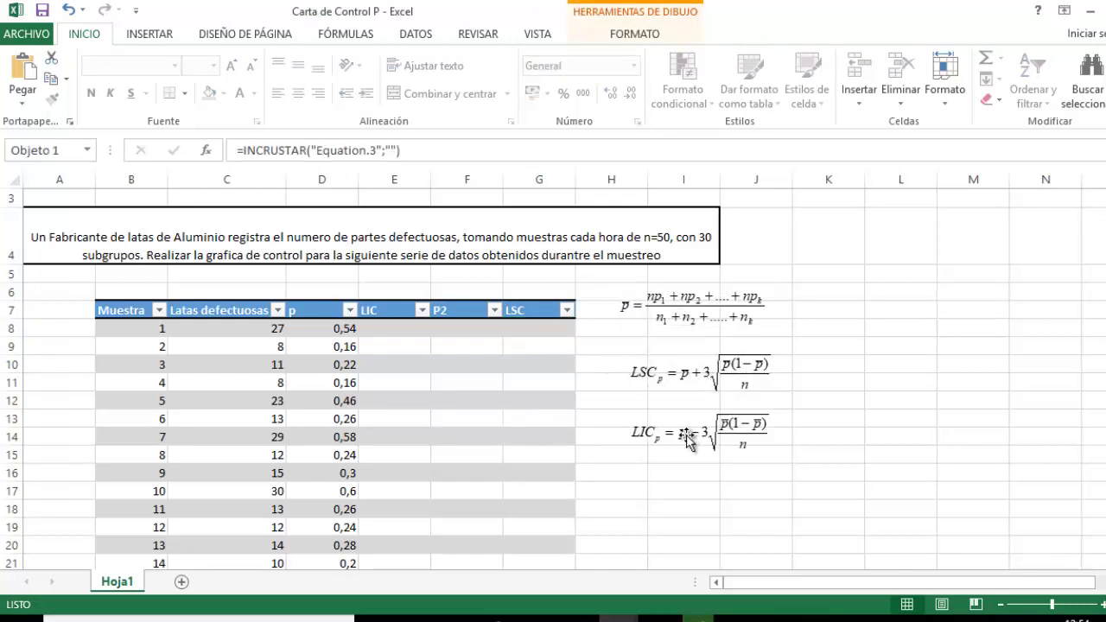
# - Begin the LIC formula in cell E8 as =pm-3*RAIZ() using the square root function
pyautogui.moveTo(1105, 278); pyautogui.dragTo(1105, 415)
pyautogui.moveTo(1105, 278); pyautogui.dragTo(1105, 251)
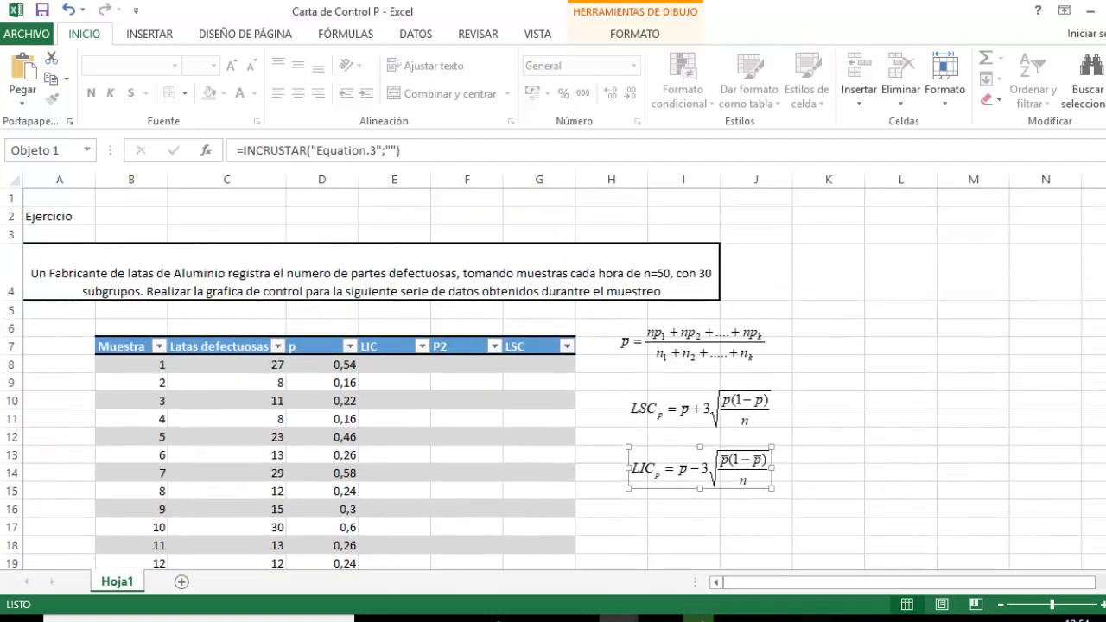
pyautogui.click(396, 367)
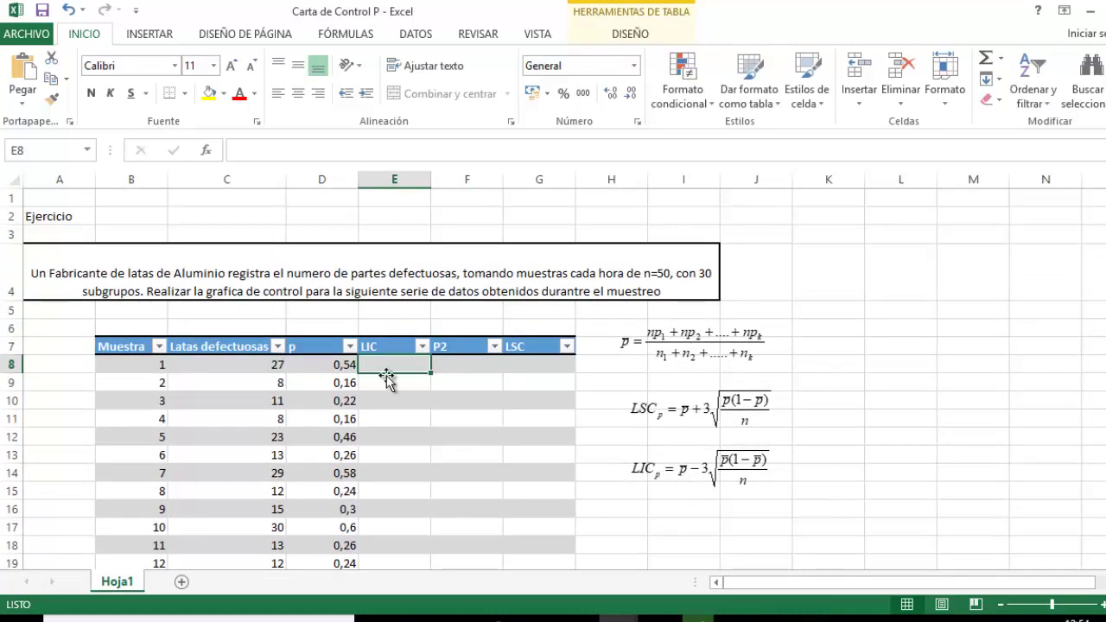
pyautogui.write('=')
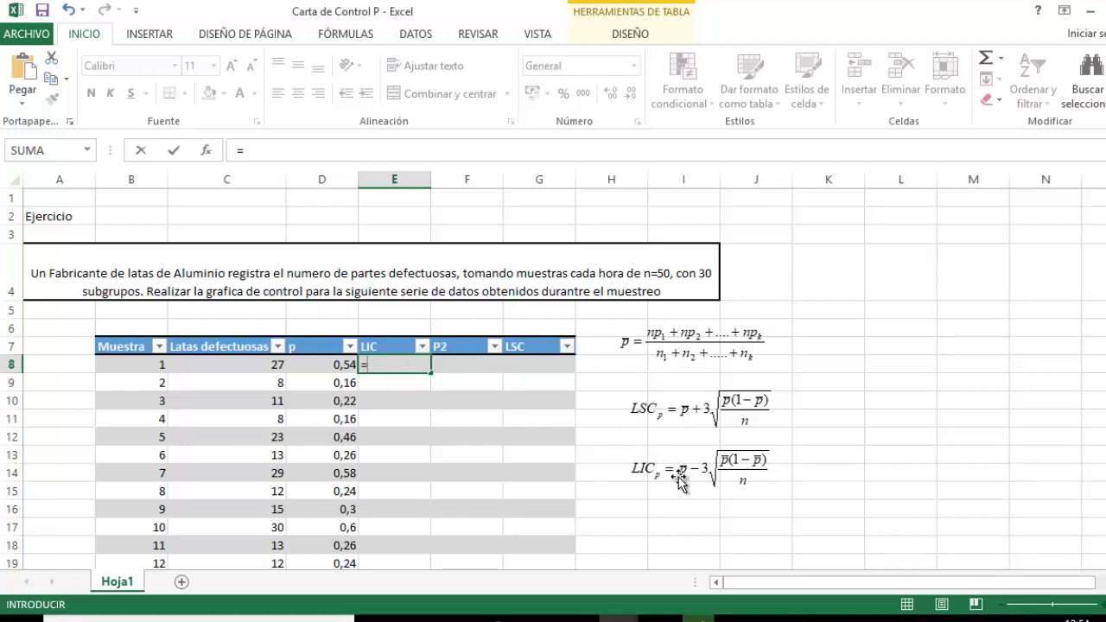
pyautogui.write('pm')
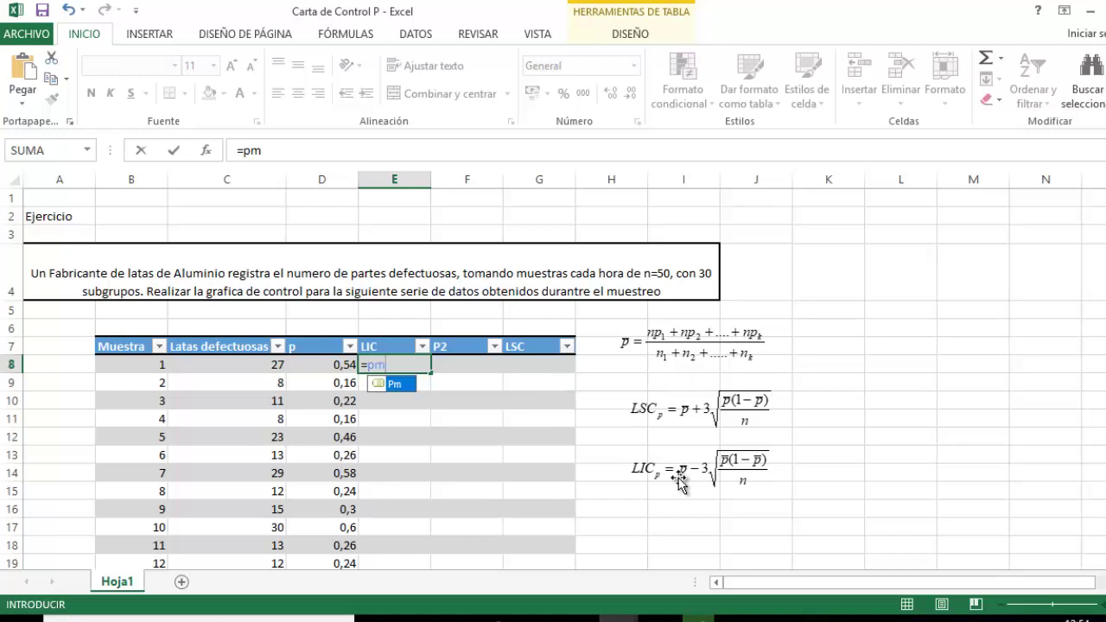
pyautogui.write('-')
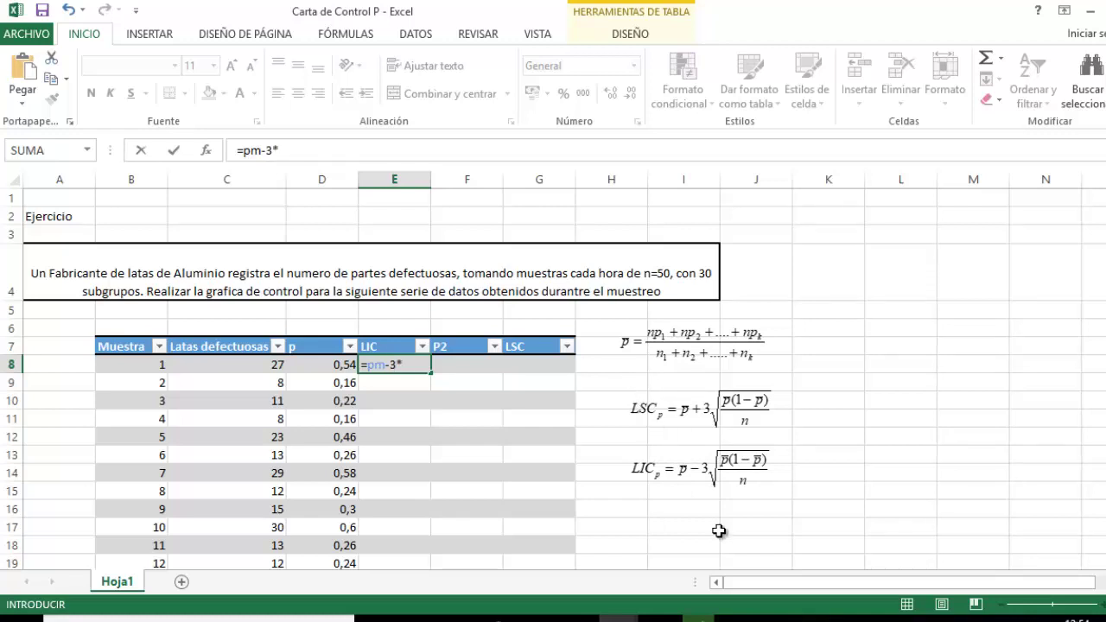
pyautogui.write('3*ra')
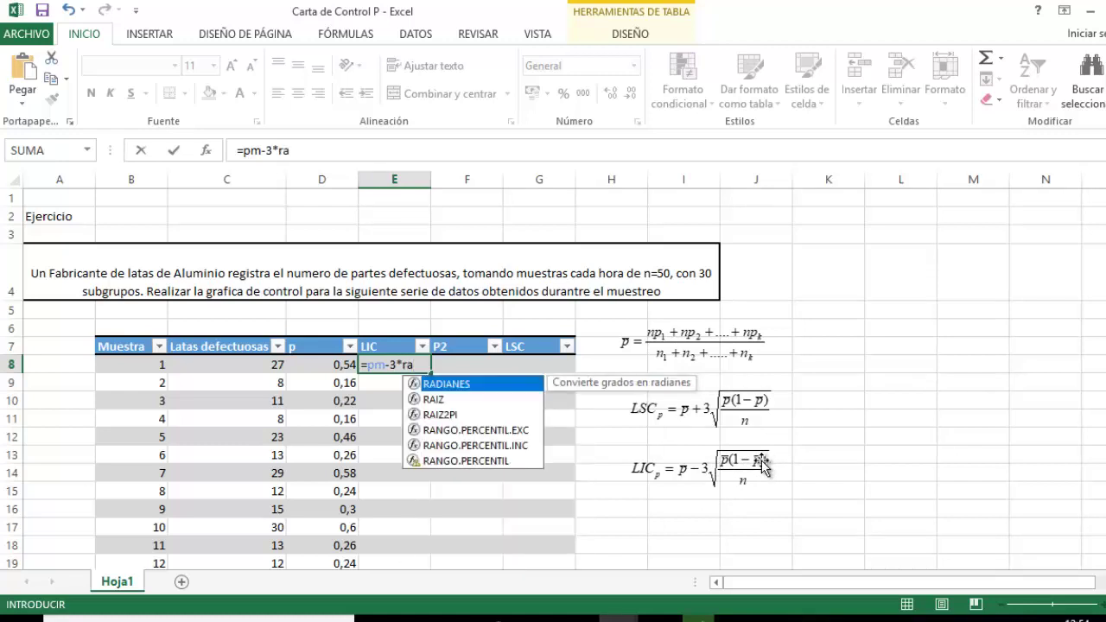
pyautogui.doubleClick(464, 400)
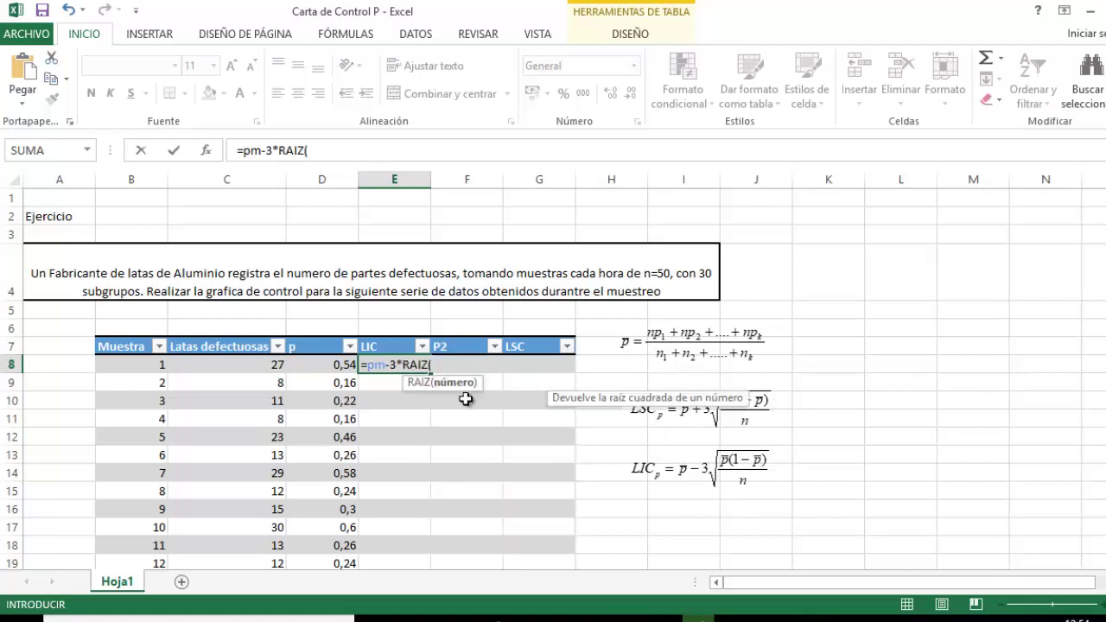
pyautogui.write(')')
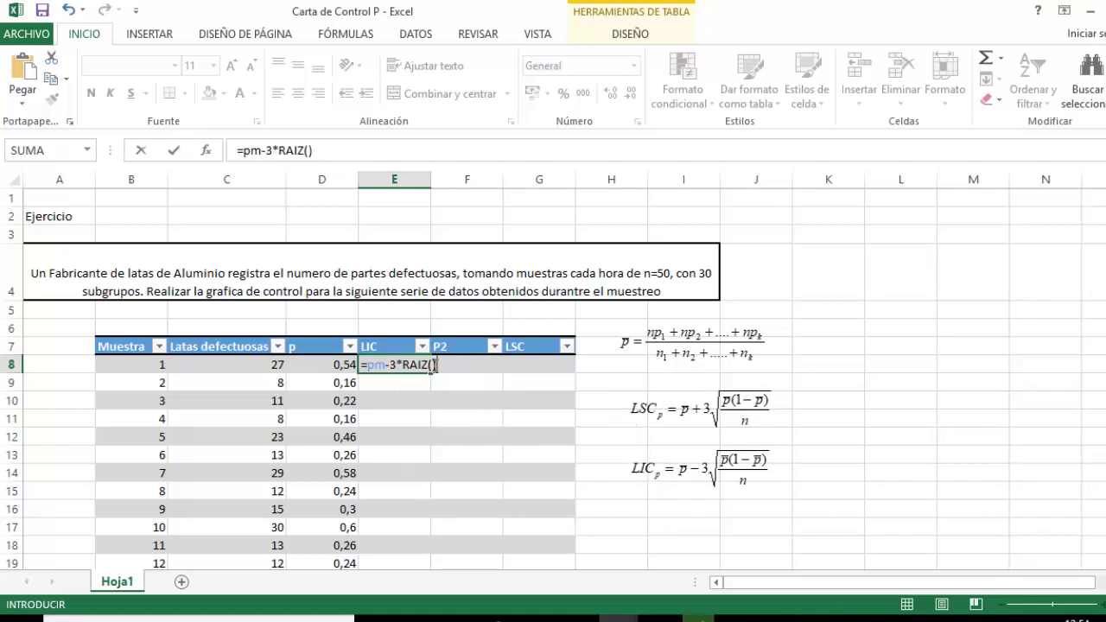
# - Fill the square root argument of the E8 formula with pm*(1-Pm)
pyautogui.click(435, 365)
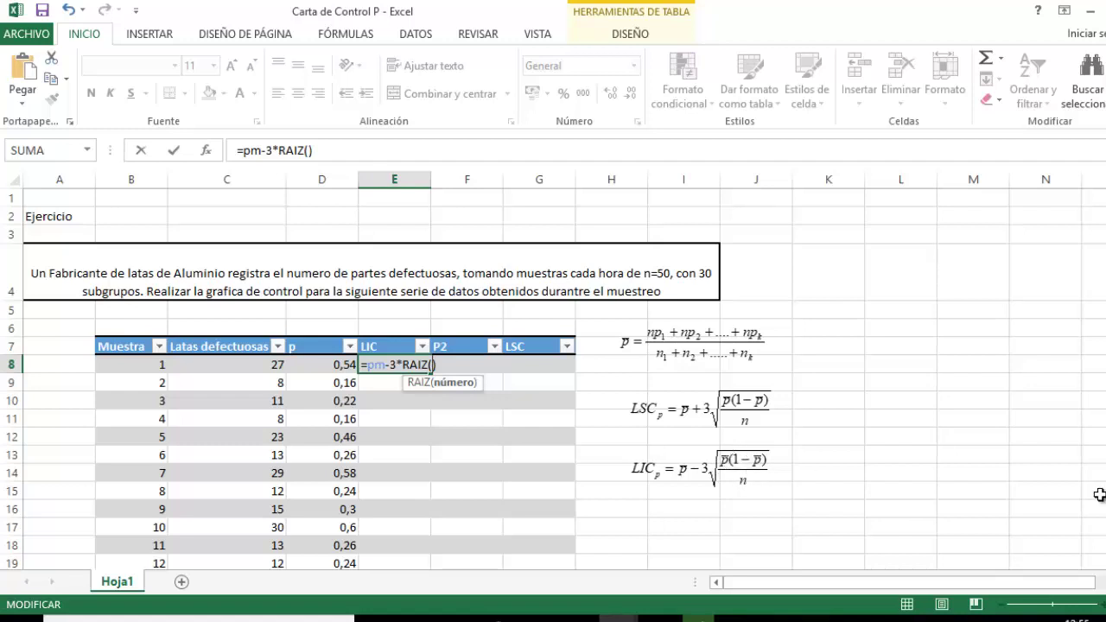
pyautogui.write('pm')
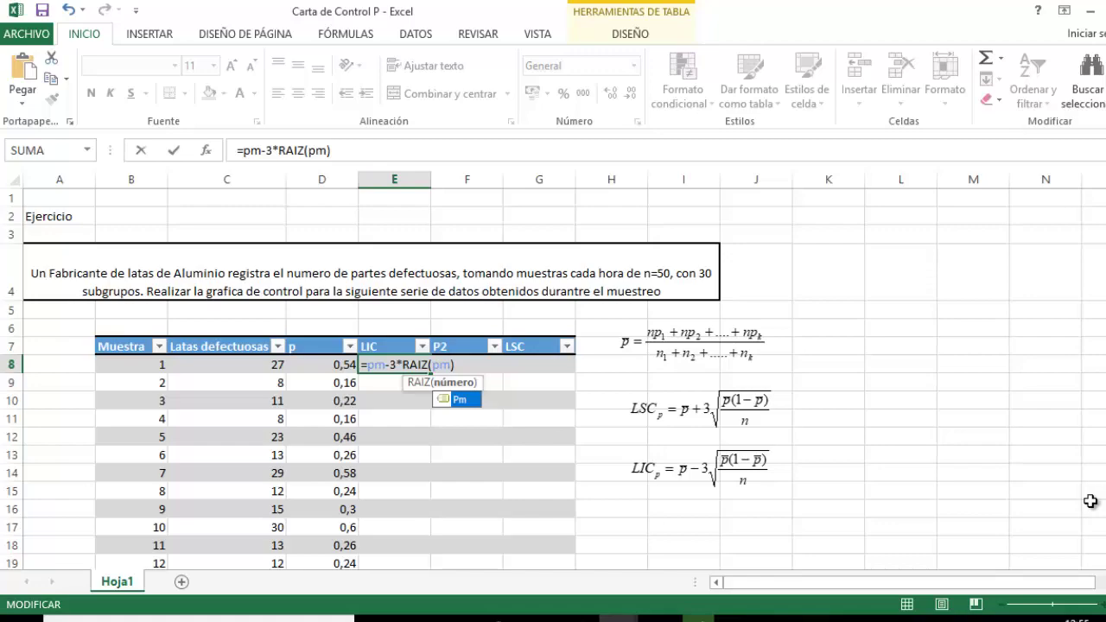
pyautogui.write('*')
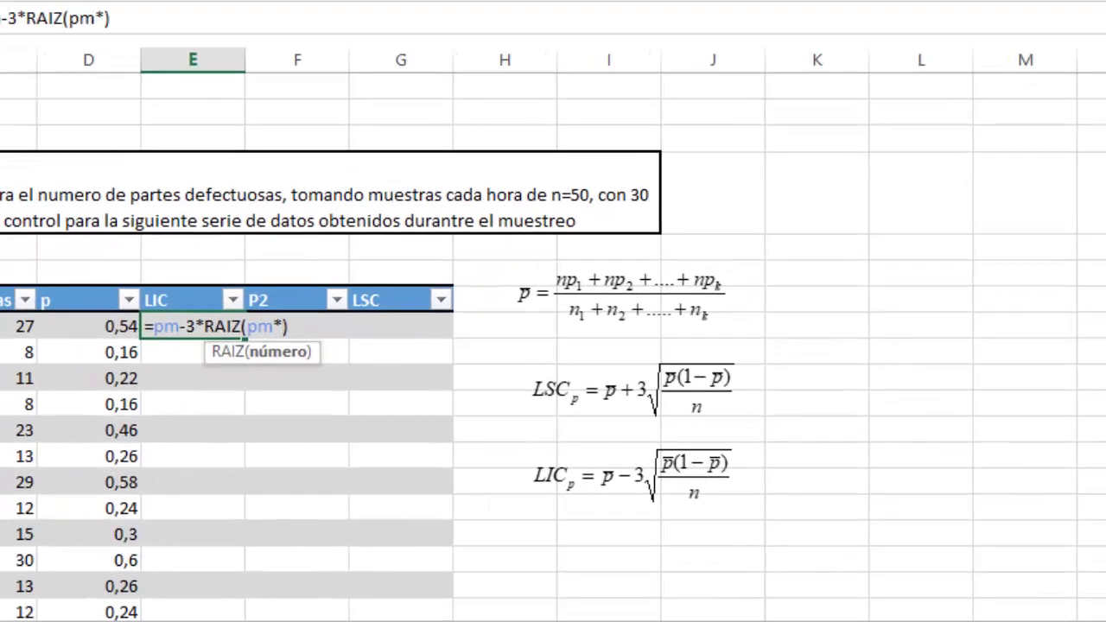
pyautogui.write('(')
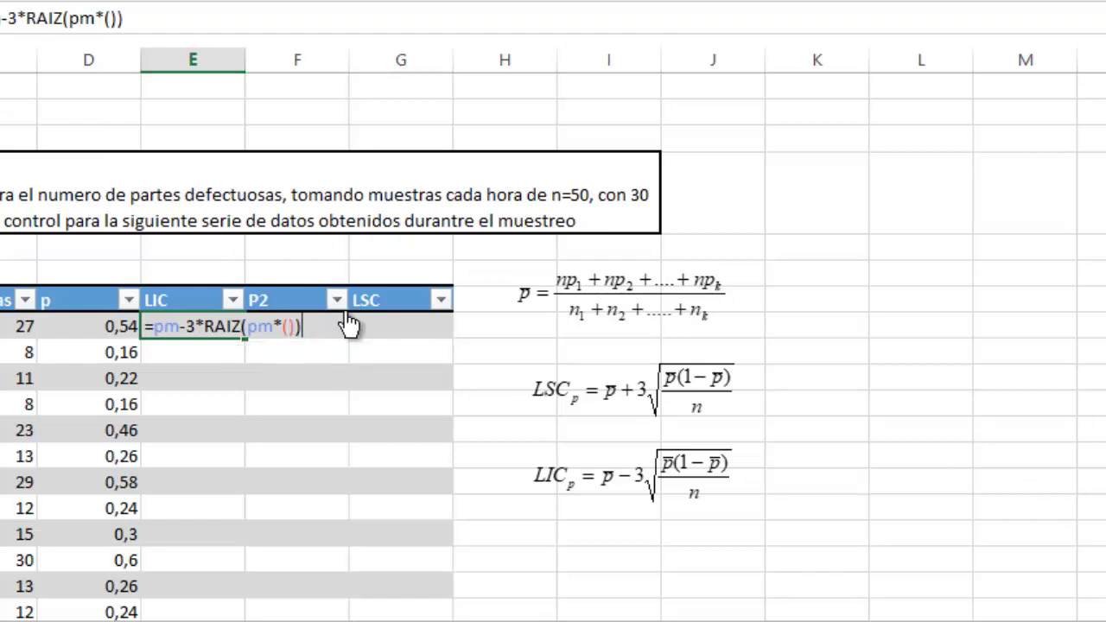
pyautogui.press('Left')
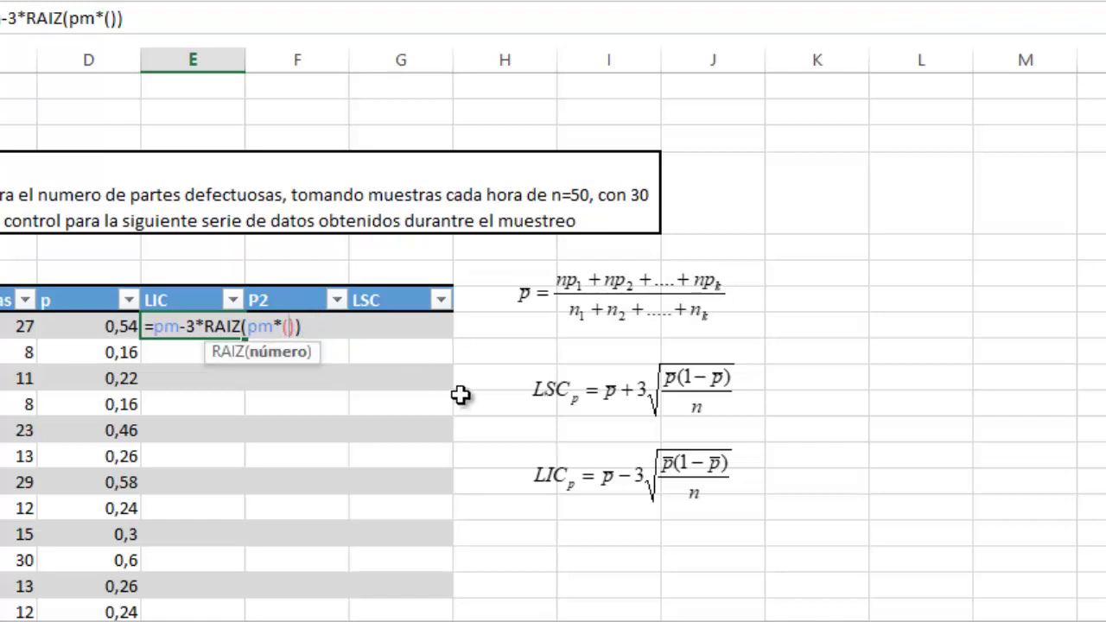
pyautogui.write('1-')
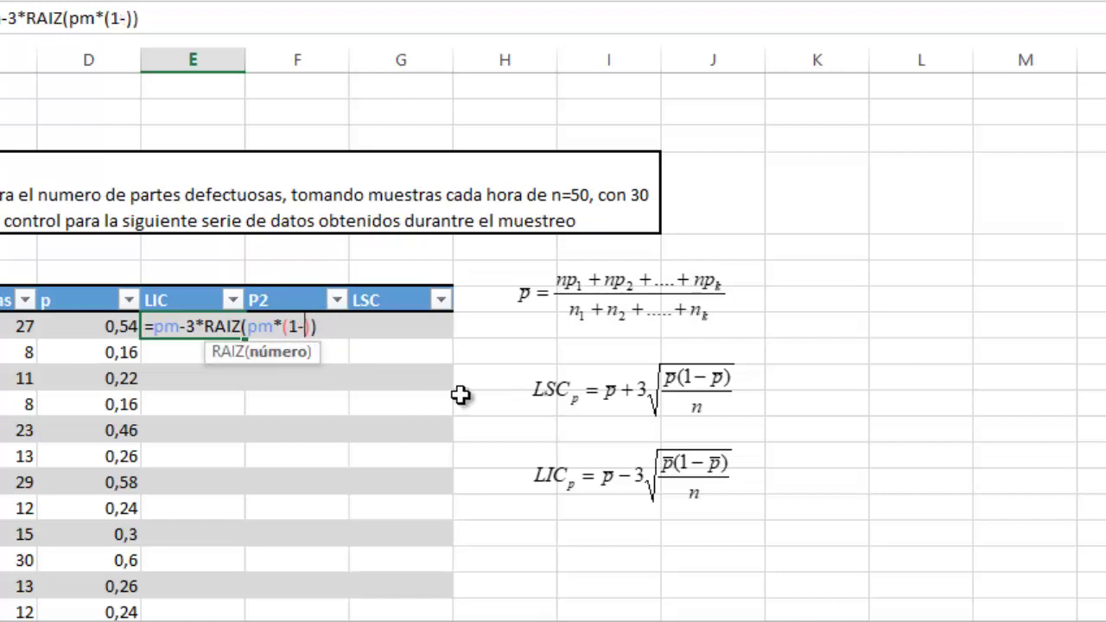
pyautogui.write('pm')
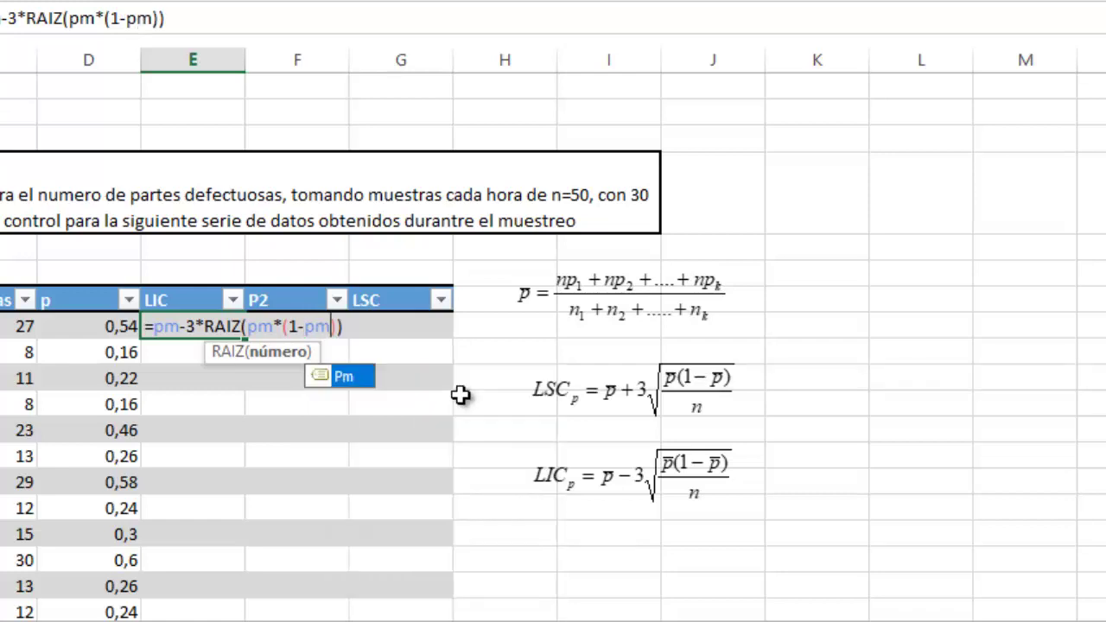
pyautogui.doubleClick(345, 376)
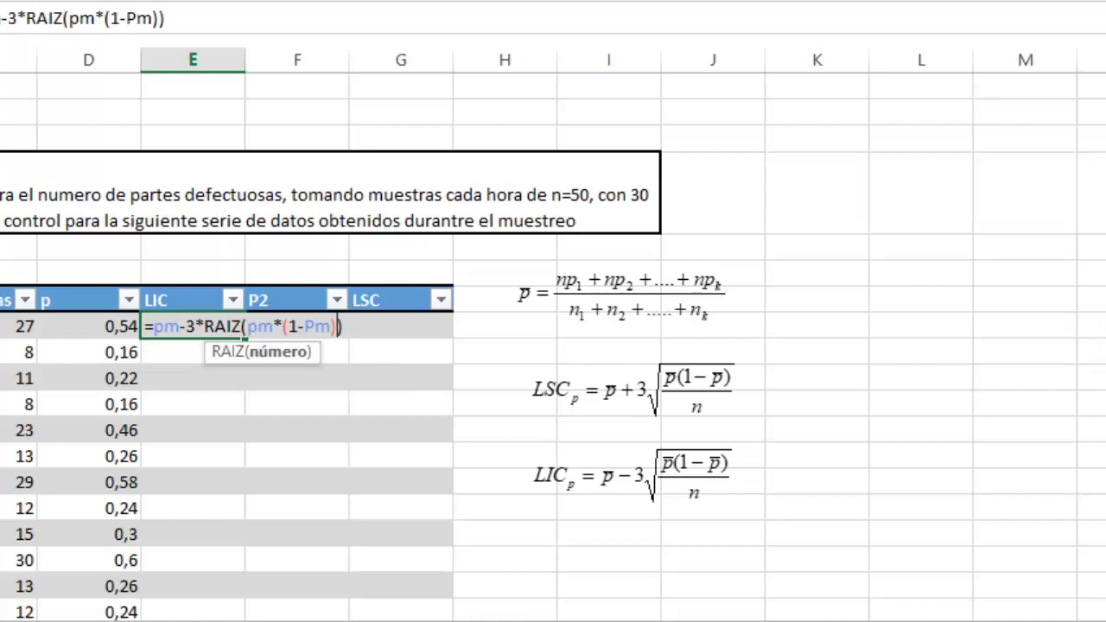
# - Divide the square root argument by 30 and commit the LIC formula for the column
pyautogui.scroll(-6, 553, 346)
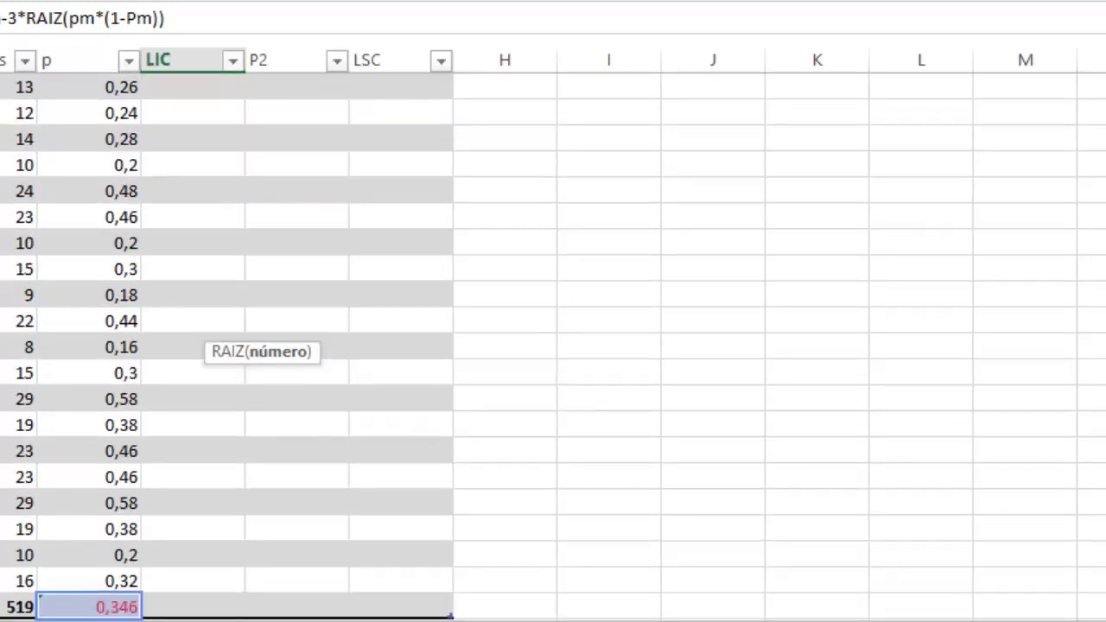
pyautogui.scroll(7, 553, 346)
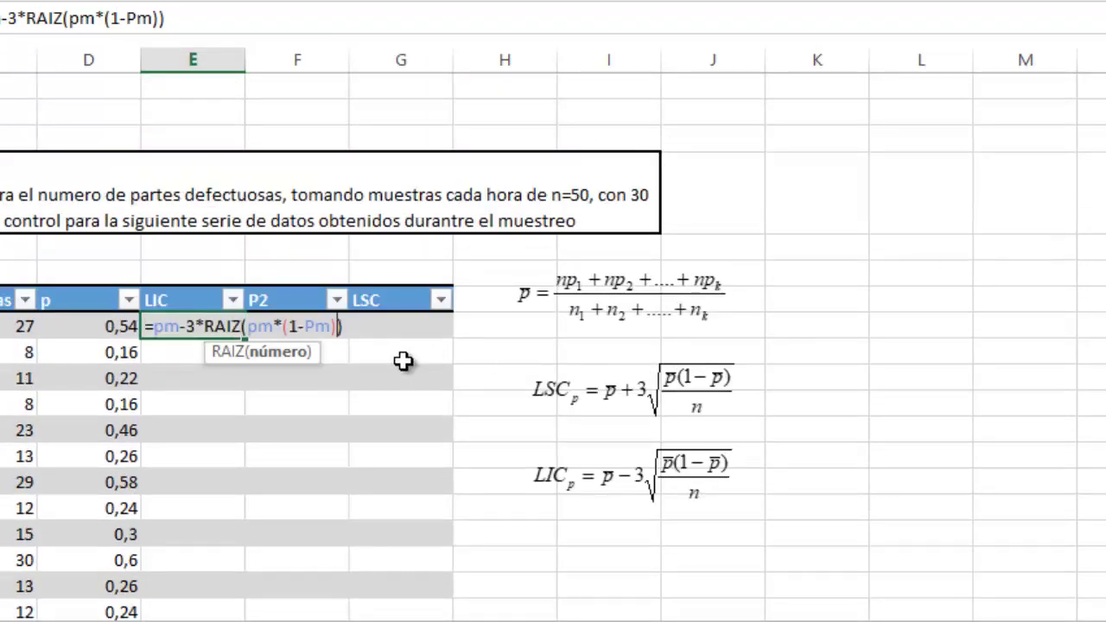
pyautogui.write('/30')
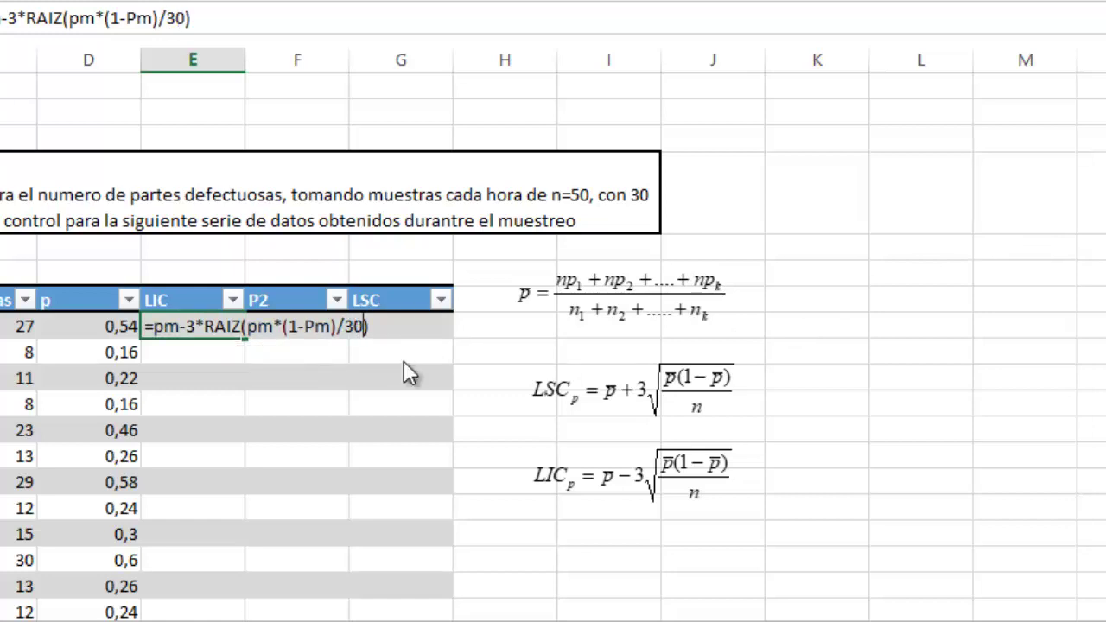
pyautogui.press('Return')
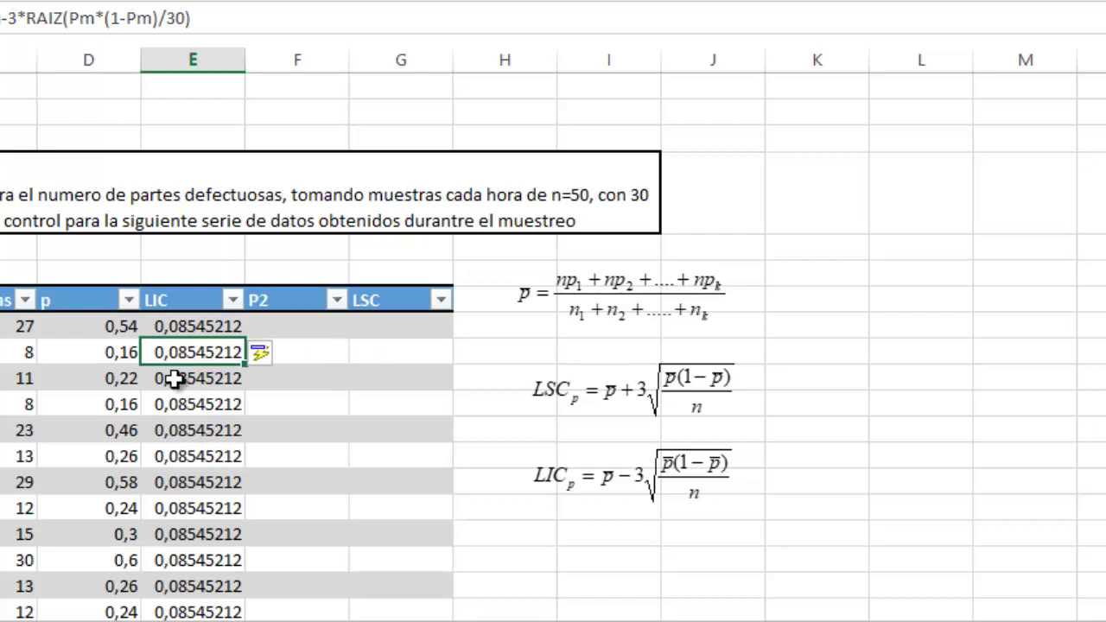
# - Fill the P2 column with =Pm from cell F8 and format column F as numbers with two decimals
pyautogui.scroll(-3, 159, 393)
pyautogui.scroll(3, 159, 399)
pyautogui.click(289, 328)
pyautogui.write('=')
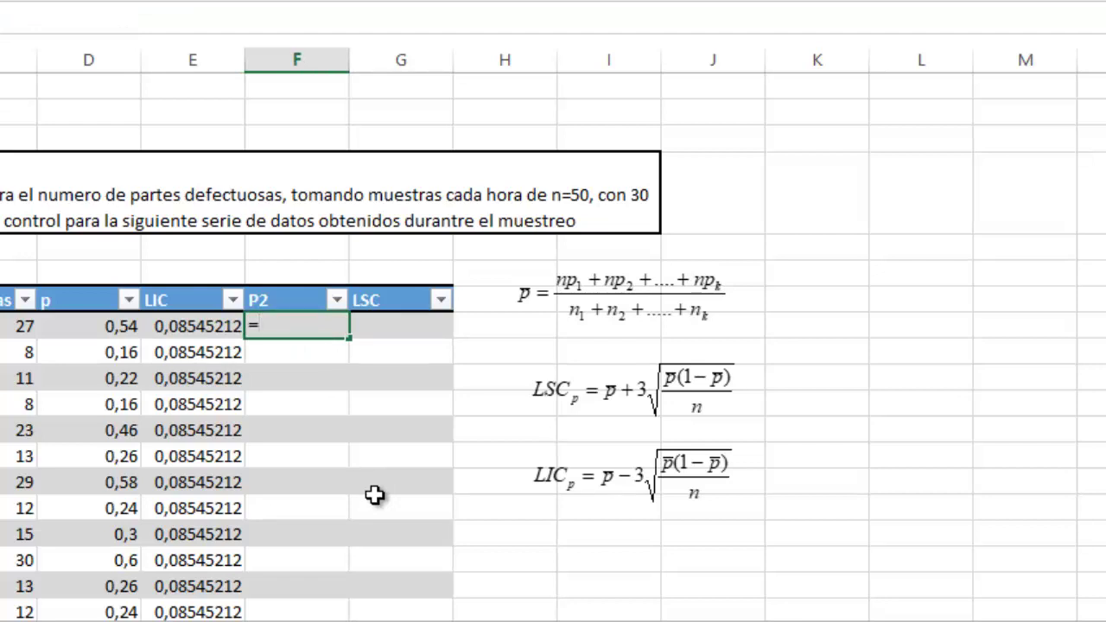
pyautogui.write('pm')
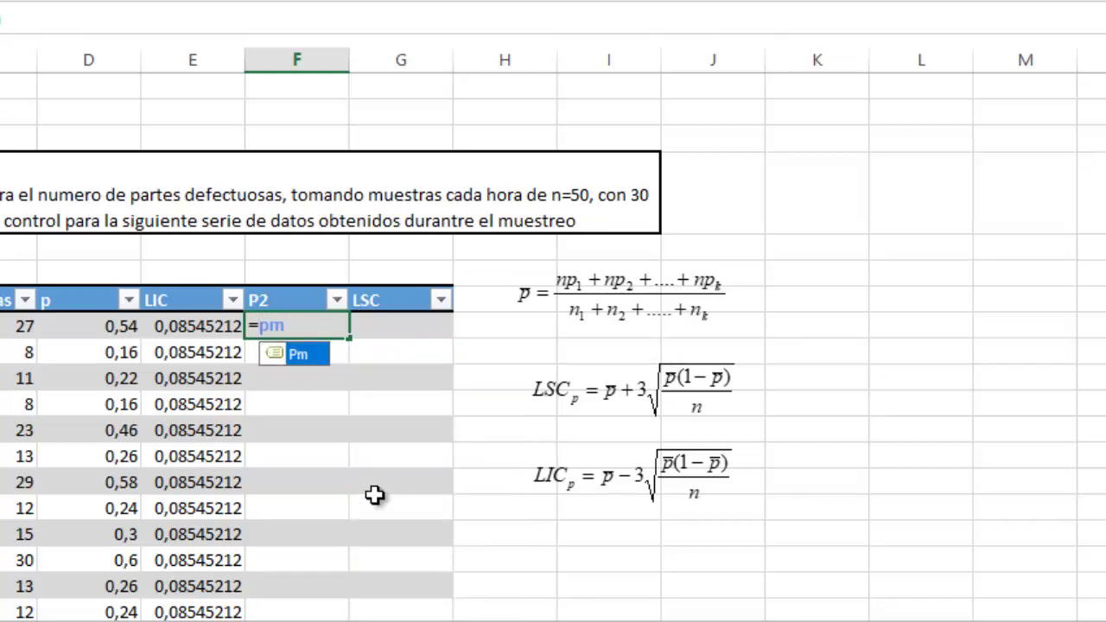
pyautogui.doubleClick(299, 355)
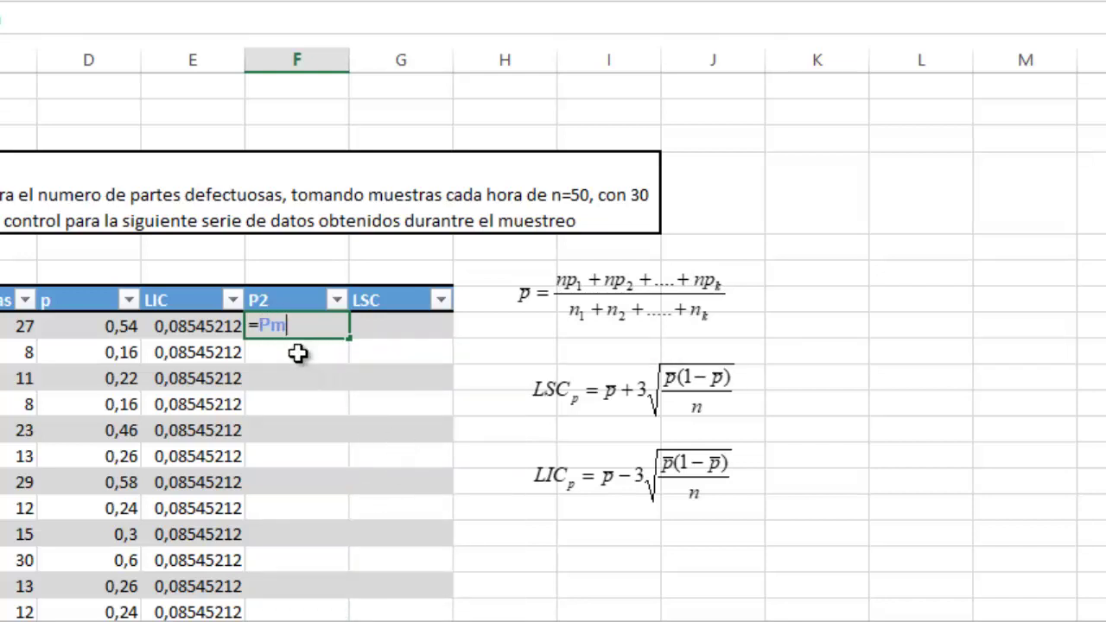
pyautogui.press('Return')
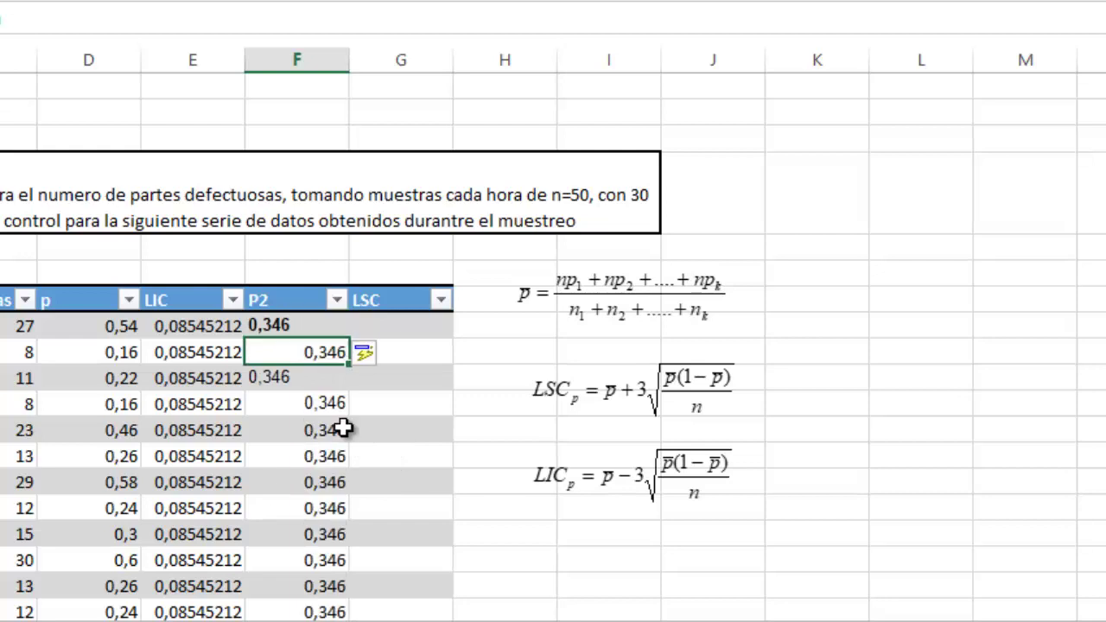
pyautogui.click(292, 59)
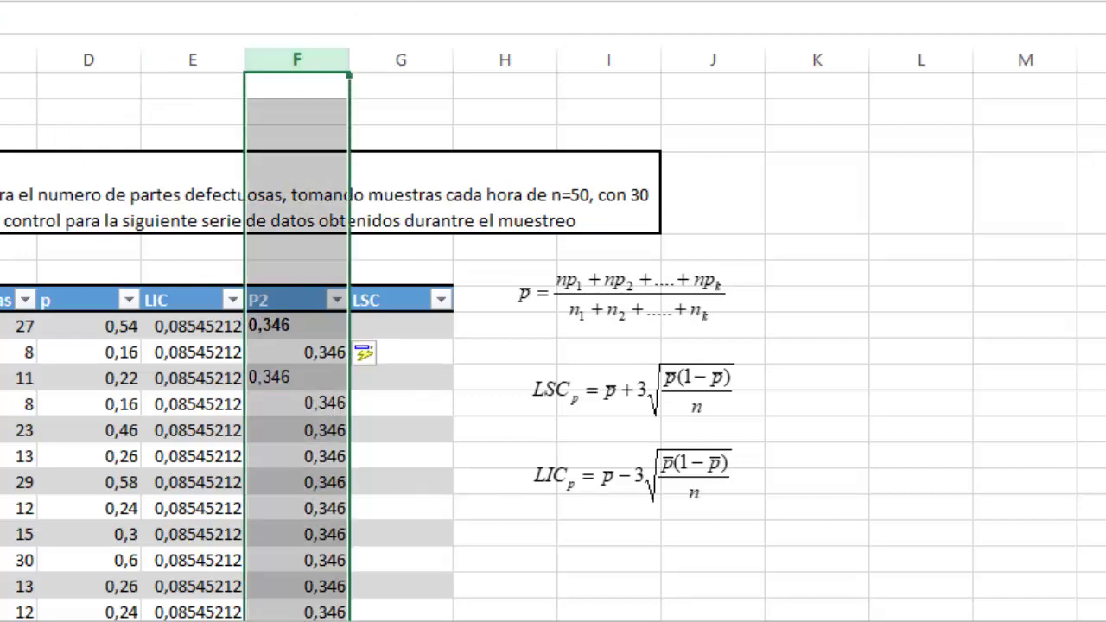
pyautogui.hotkey('ctrl', 'shift', '1')
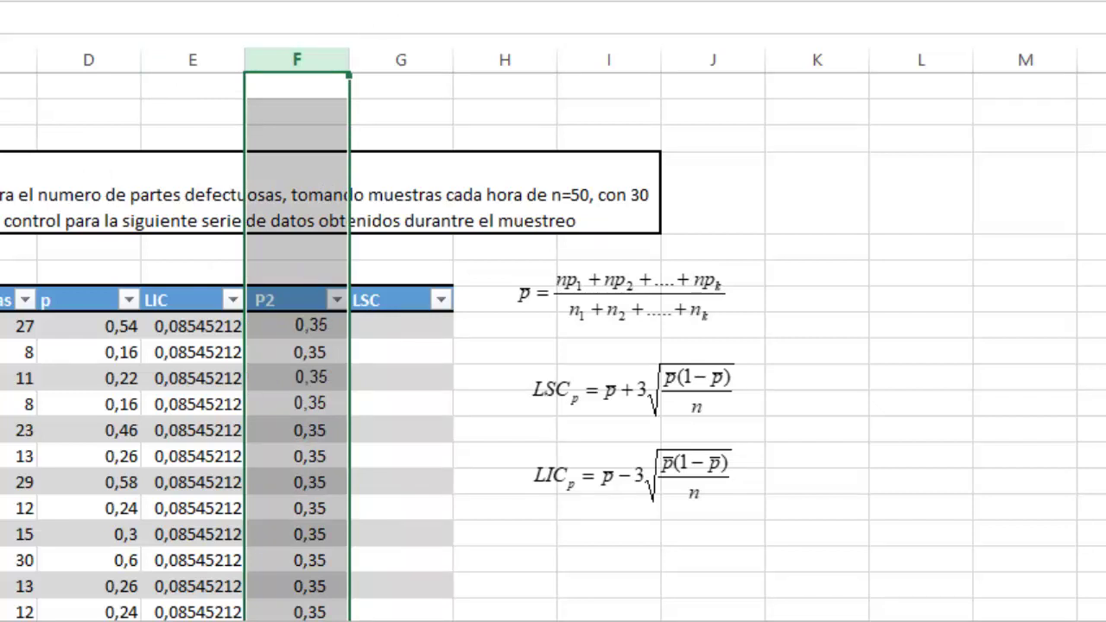
pyautogui.click(385, 327)
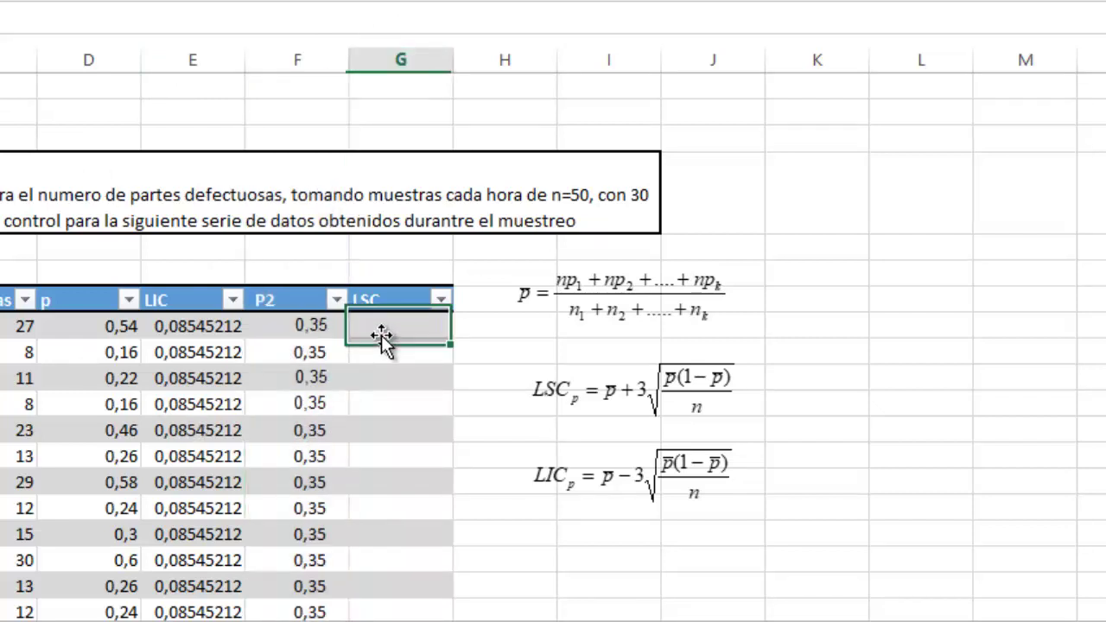
pyautogui.write('=')
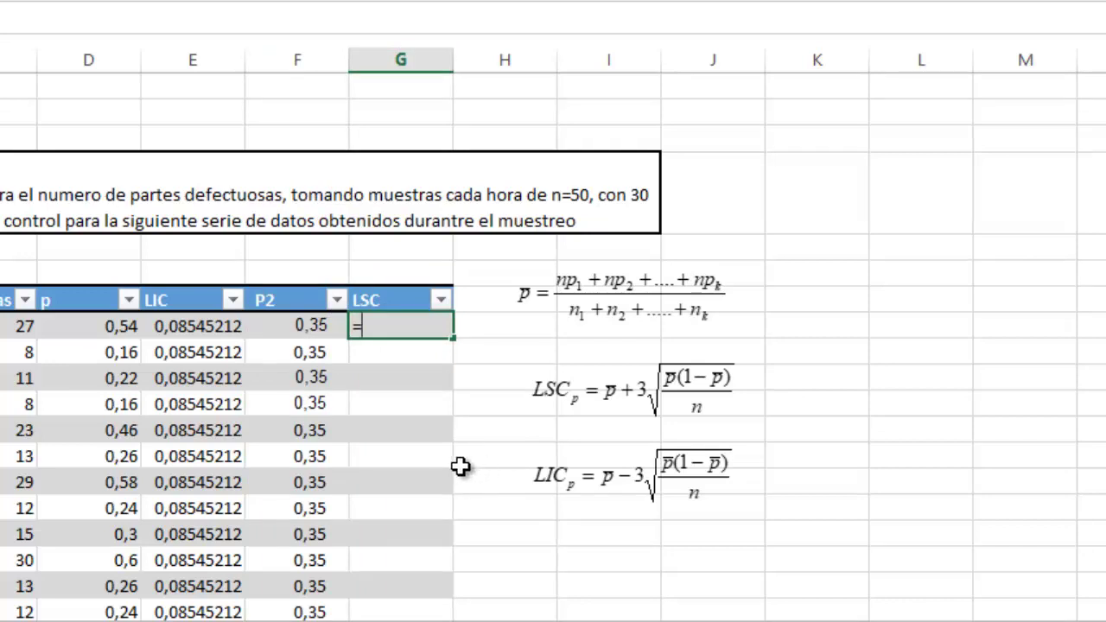
pyautogui.scroll(-1, 447, 480)
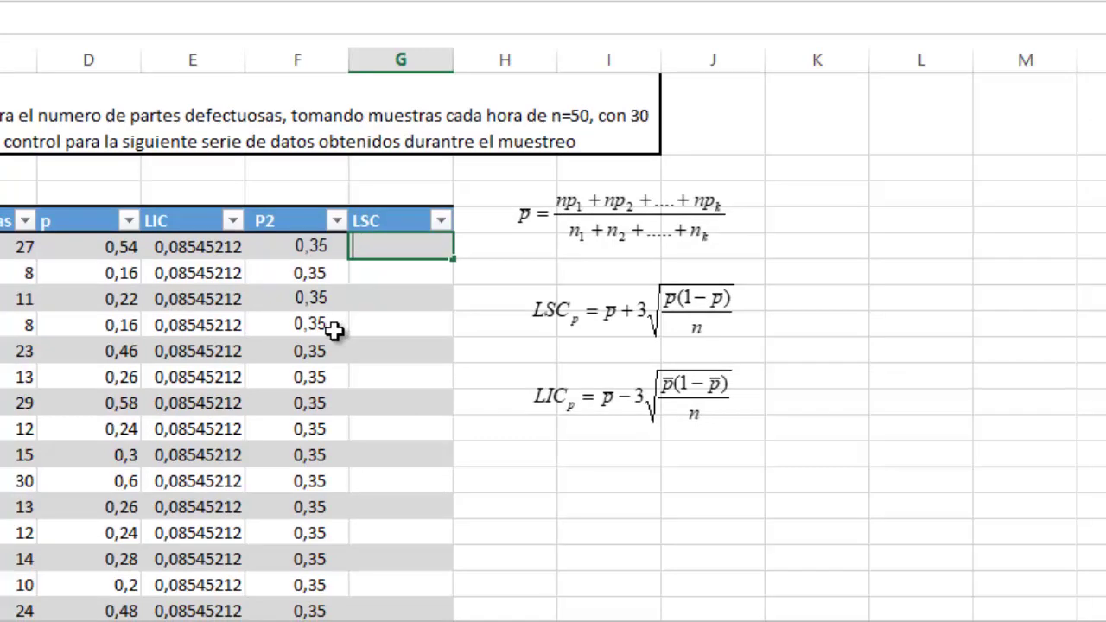
pyautogui.press('Escape')
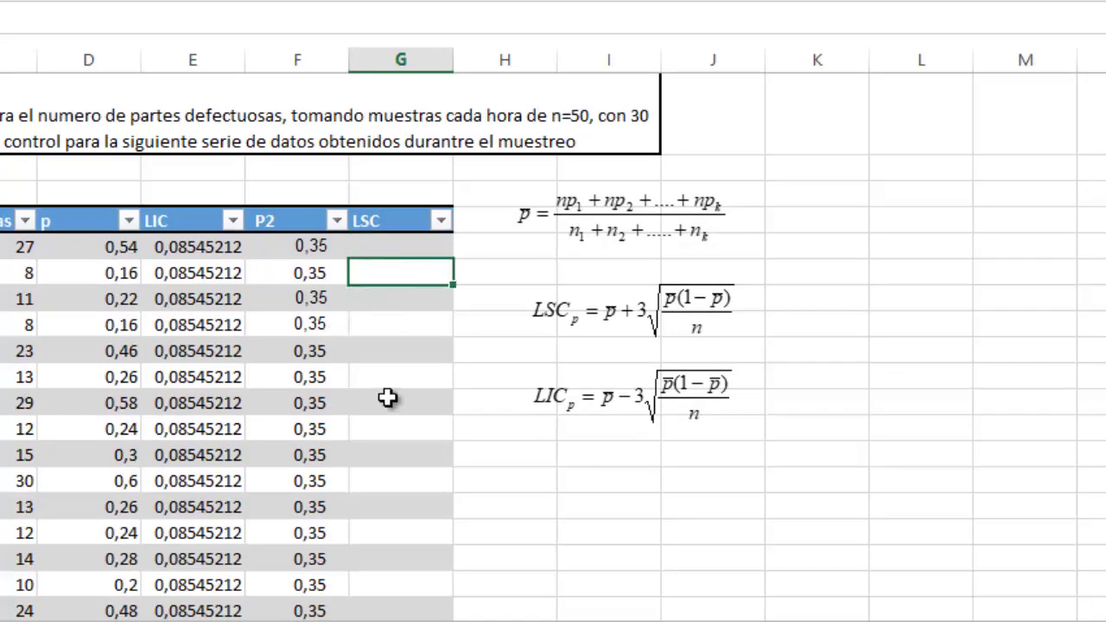
# - Copy the full text of the LIC formula =Pm-3*RAIZ(Pm*(1-Pm)/30) from cell E8, leaving the cell as it is
pyautogui.doubleClick(169, 247)
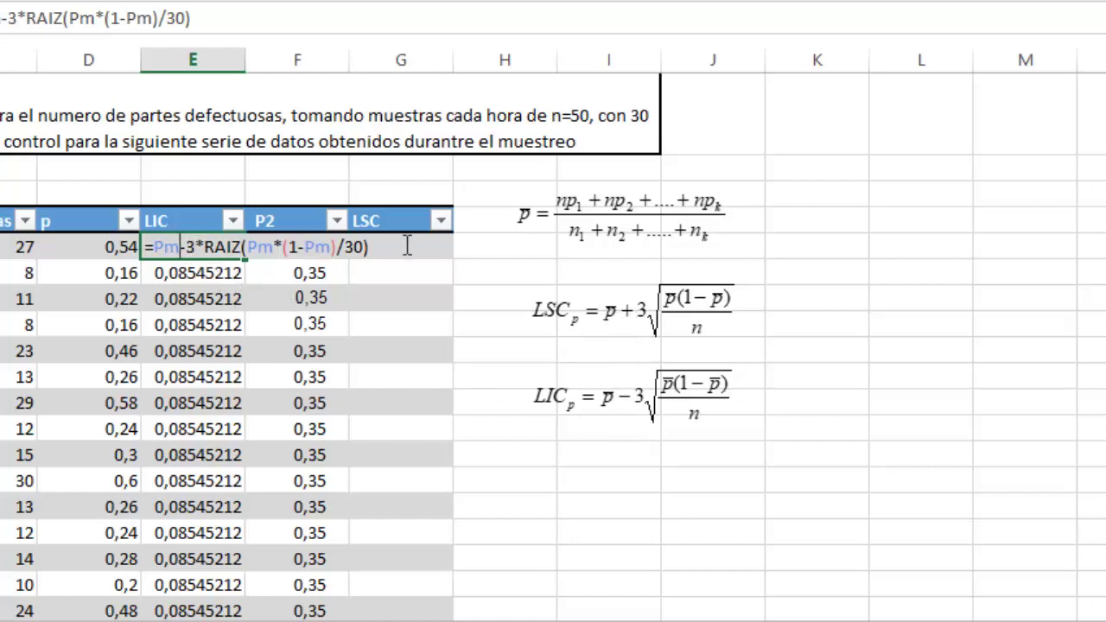
pyautogui.moveTo(393, 246); pyautogui.dragTo(143, 247)
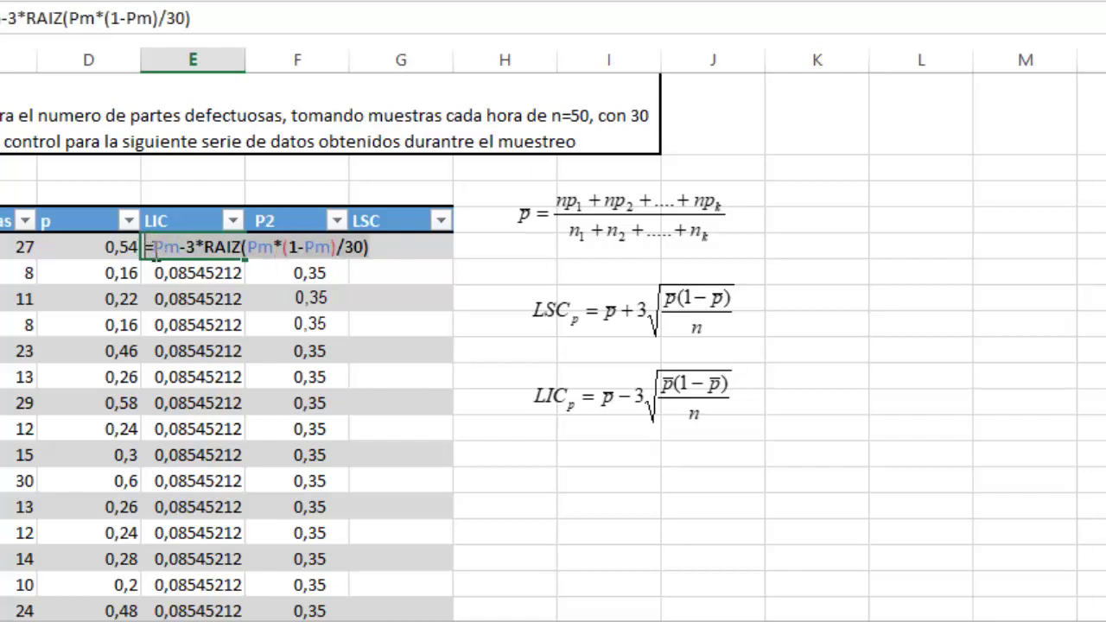
pyautogui.rightClick(199, 246)
pyautogui.click(267, 291)
pyautogui.press('Return')
# - Paste the copied formula into cell G8 and change it to =Pm+3*RAIZ(Pm*(1-Pm)/30) to fill the LSC column
pyautogui.click(389, 252)
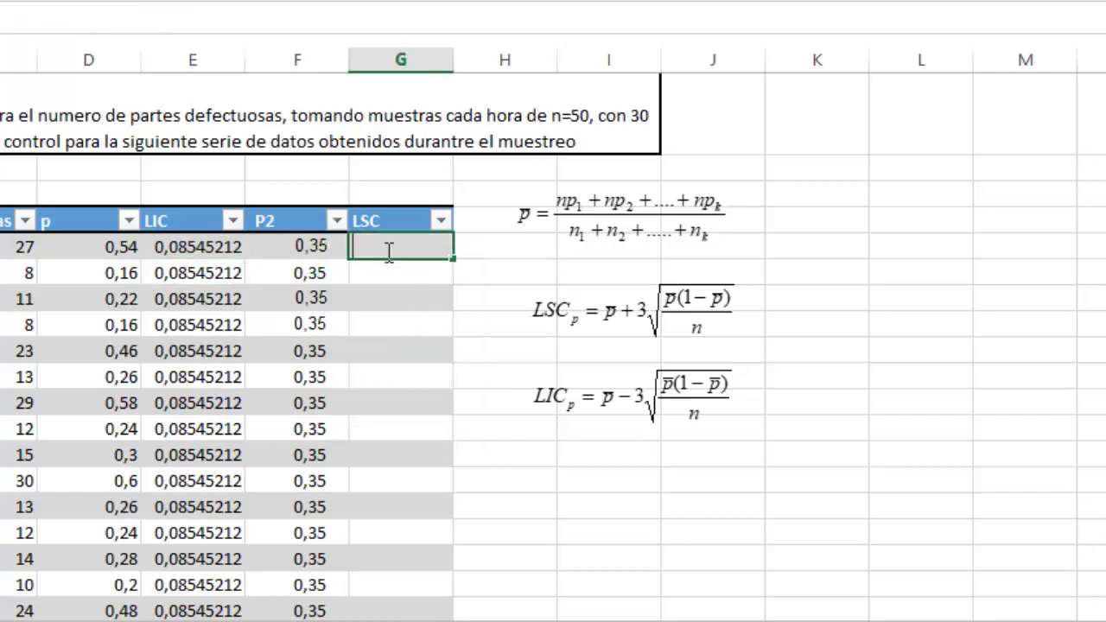
pyautogui.rightClick(389, 245)
pyautogui.click(389, 245)
pyautogui.rightClick(391, 247)
pyautogui.click(440, 358)
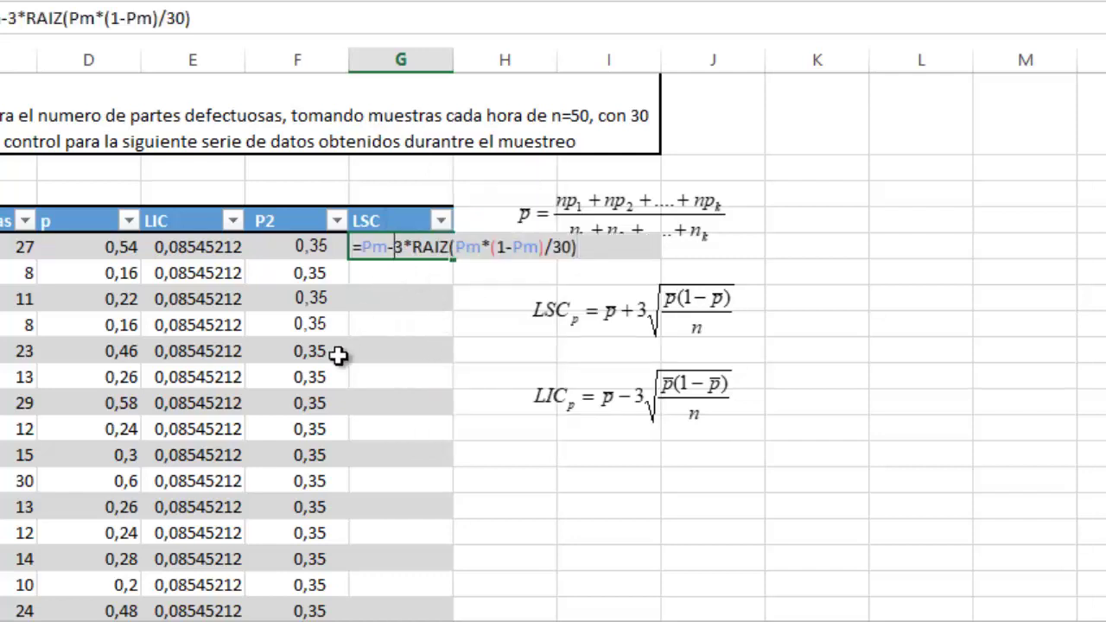
pyautogui.press('BackSpace')
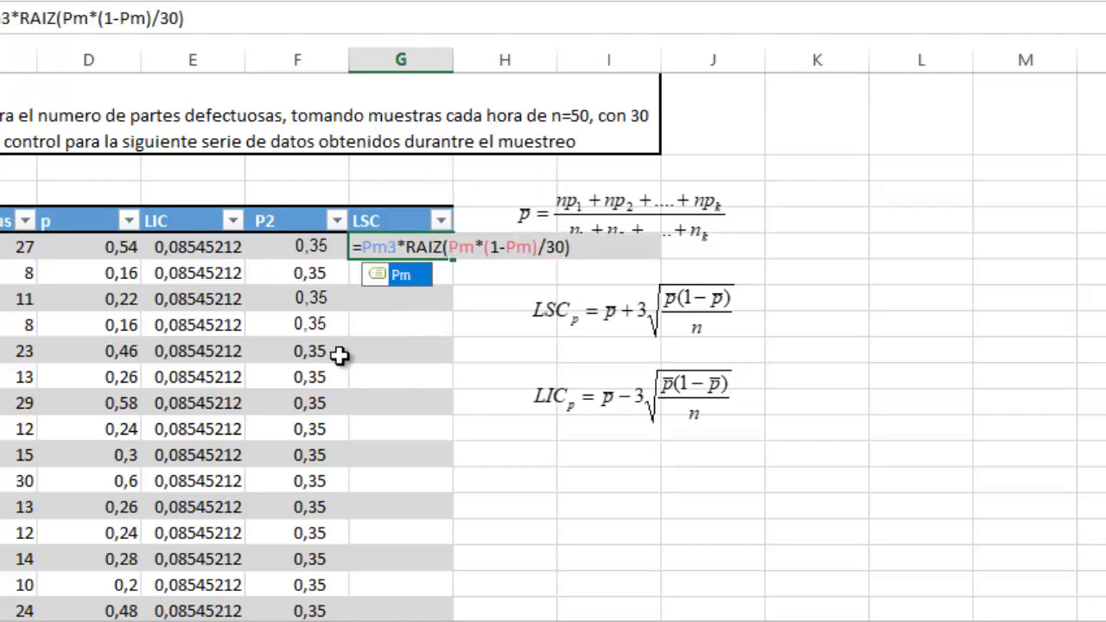
pyautogui.write('+')
pyautogui.press('Return')
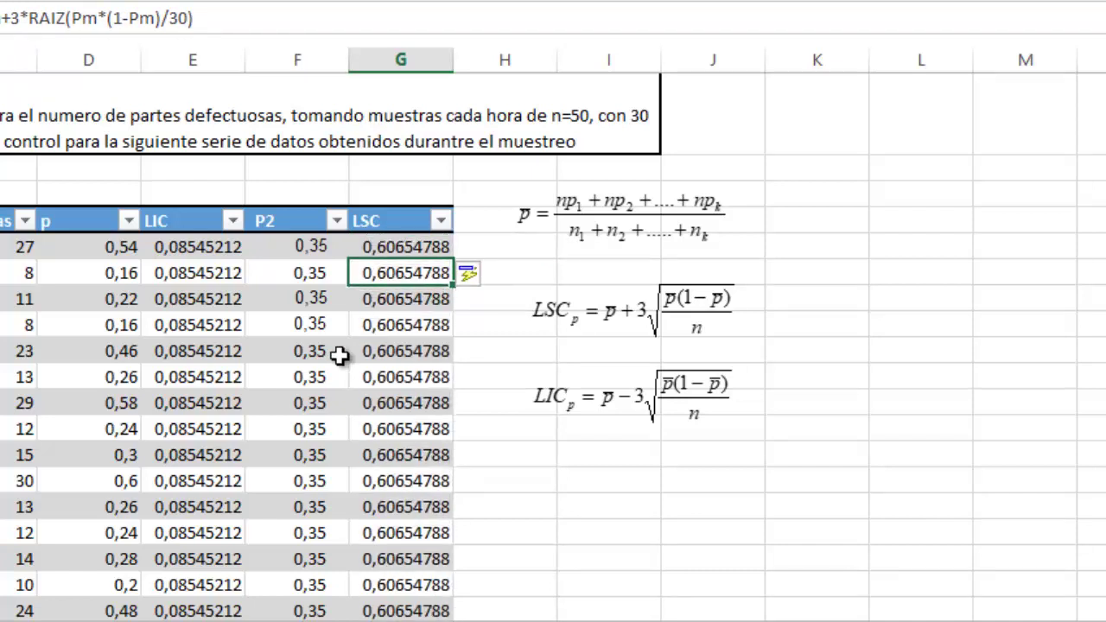
pyautogui.click(406, 249)
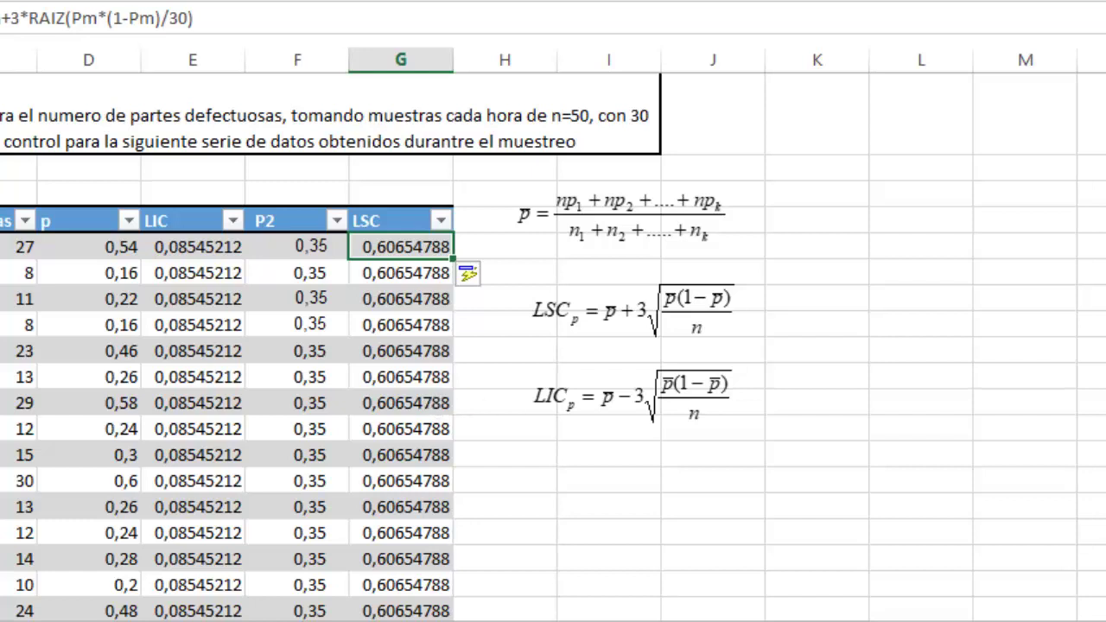
# - Review the filled table down to its total row, the available line chart types, and the p, LIC, P2 and LSC headers
pyautogui.scroll(-1, 553, 345)
pyautogui.scroll(-5, 553, 346)
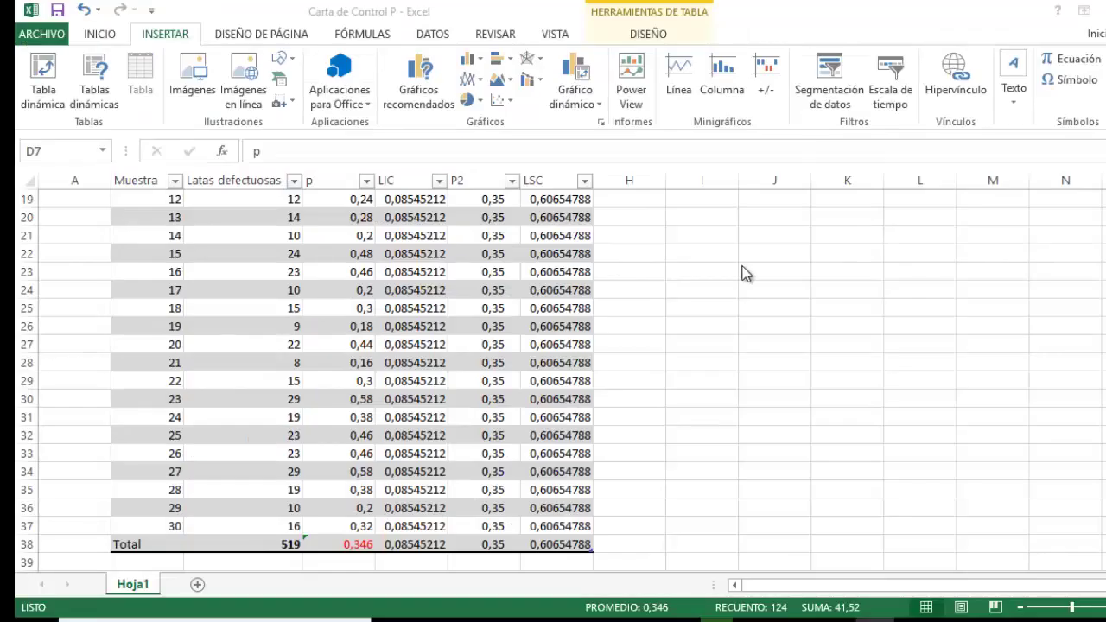
pyautogui.click(715, 254)
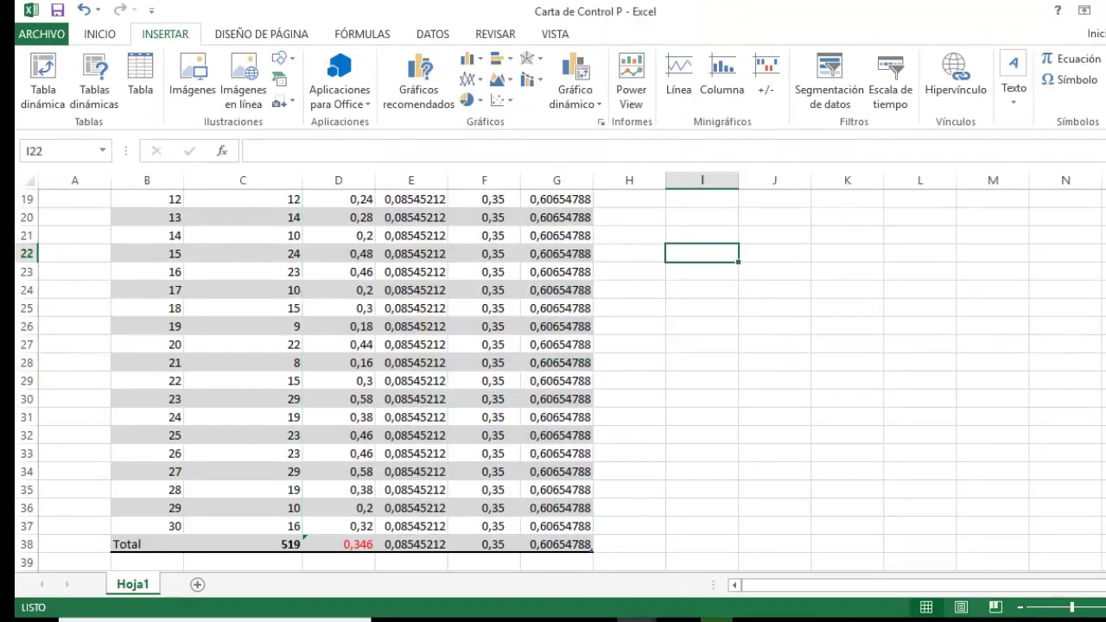
pyautogui.scroll(6, 852, 230)
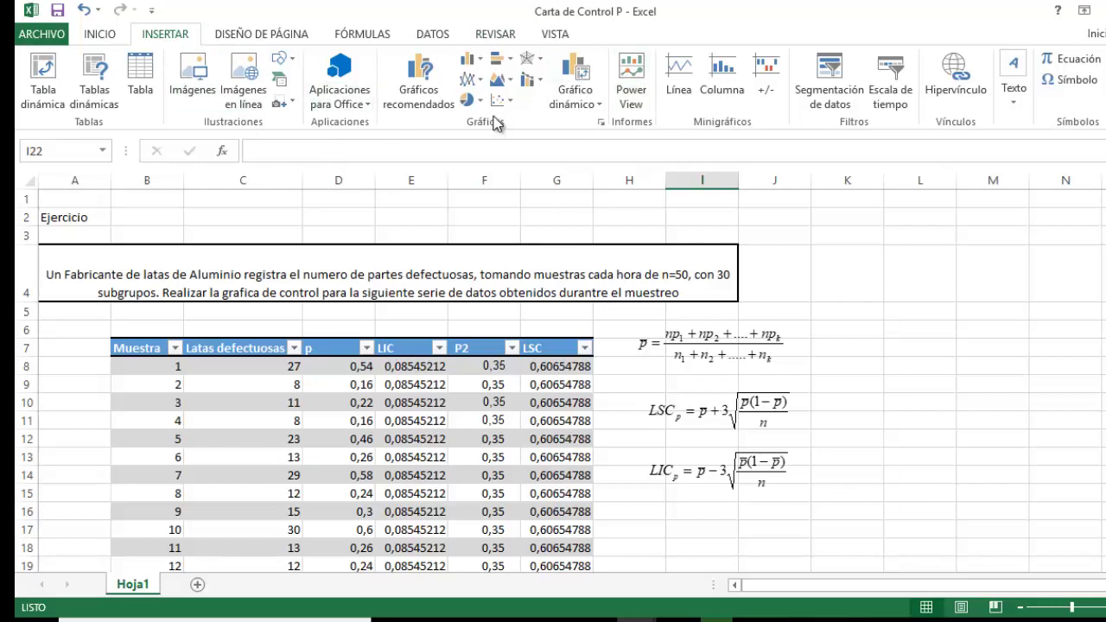
pyautogui.click(478, 82)
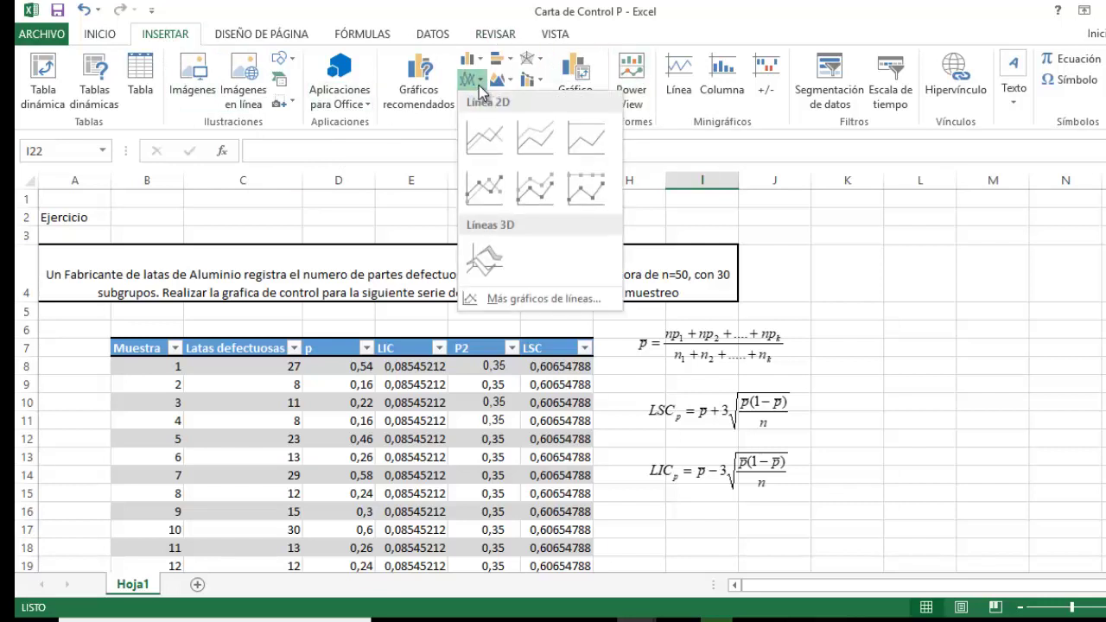
pyautogui.click(478, 82)
pyautogui.scroll(-3, 562, 380)
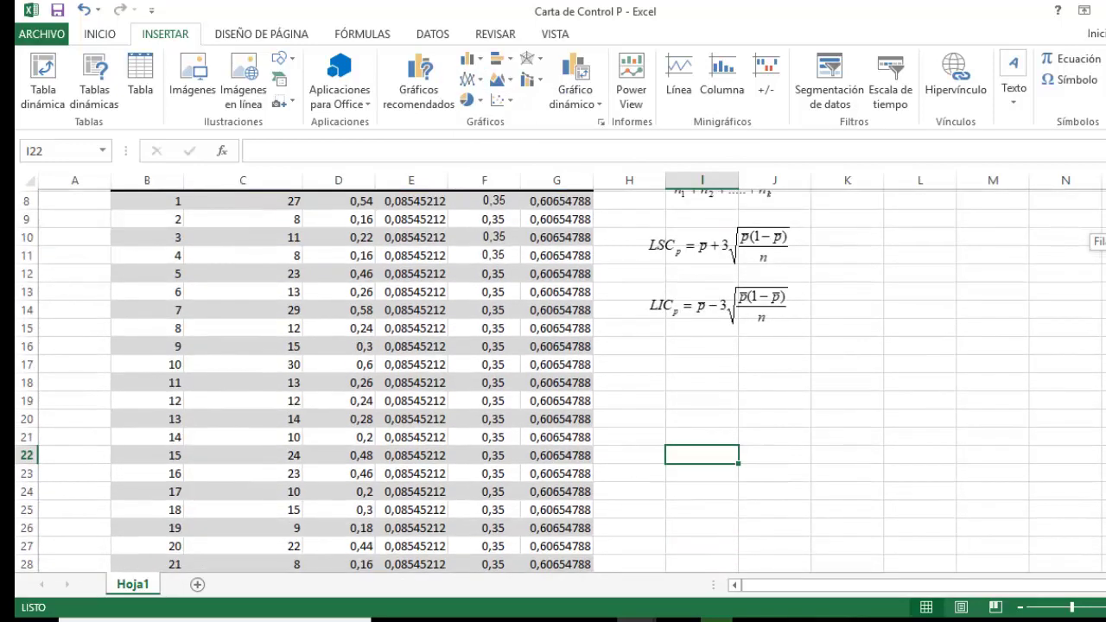
pyautogui.scroll(2, 980, 278)
pyautogui.click(985, 276)
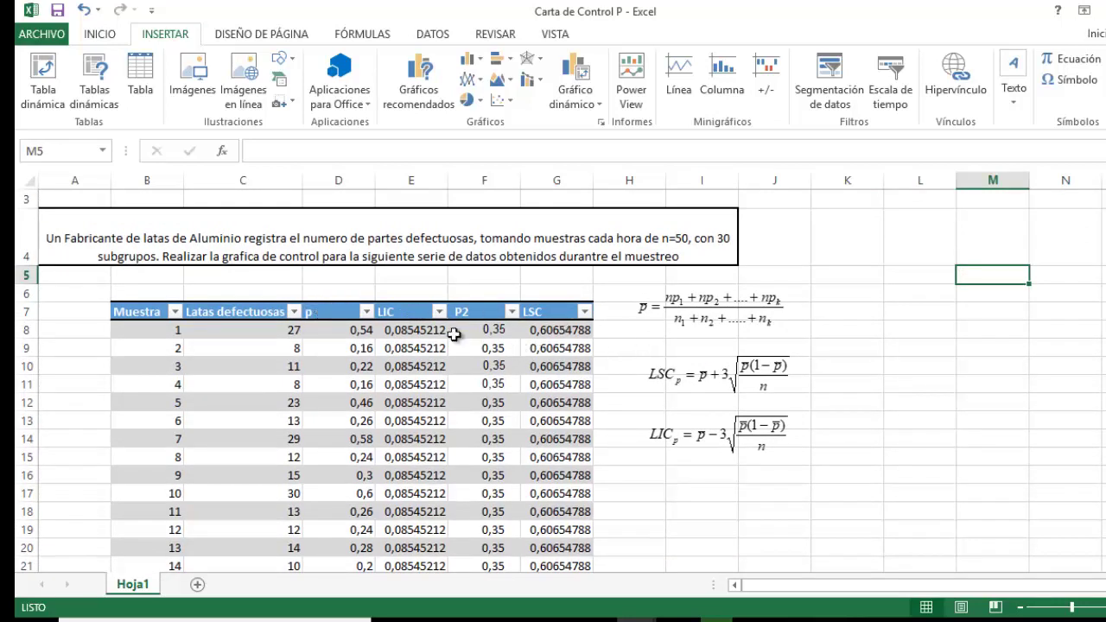
pyautogui.click(343, 316)
pyautogui.click(398, 314)
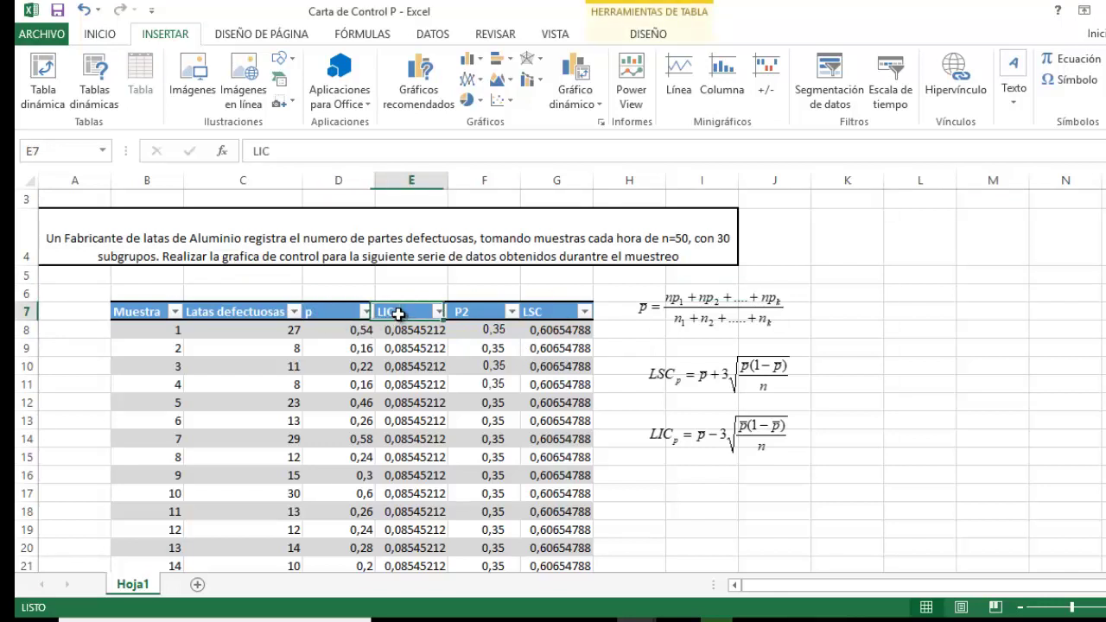
pyautogui.click(490, 315)
pyautogui.click(539, 314)
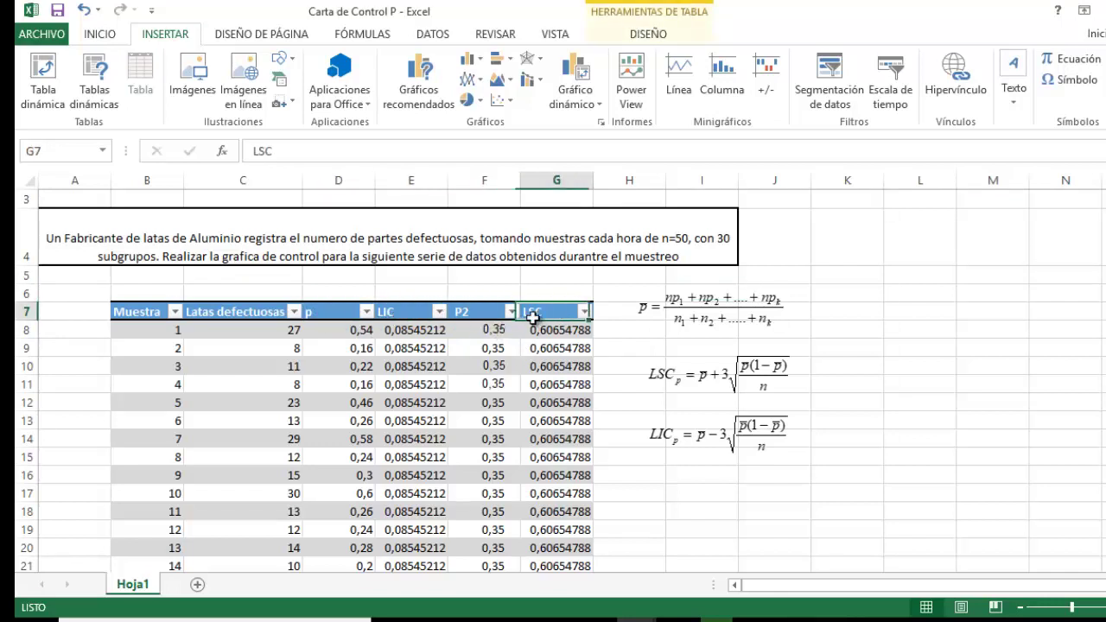
# - Insert a 2D line chart with markers from the p, LIC, P2 and LSC columns, range D7:G37, excluding the total row
pyautogui.moveTo(326, 316); pyautogui.dragTo(538, 474)
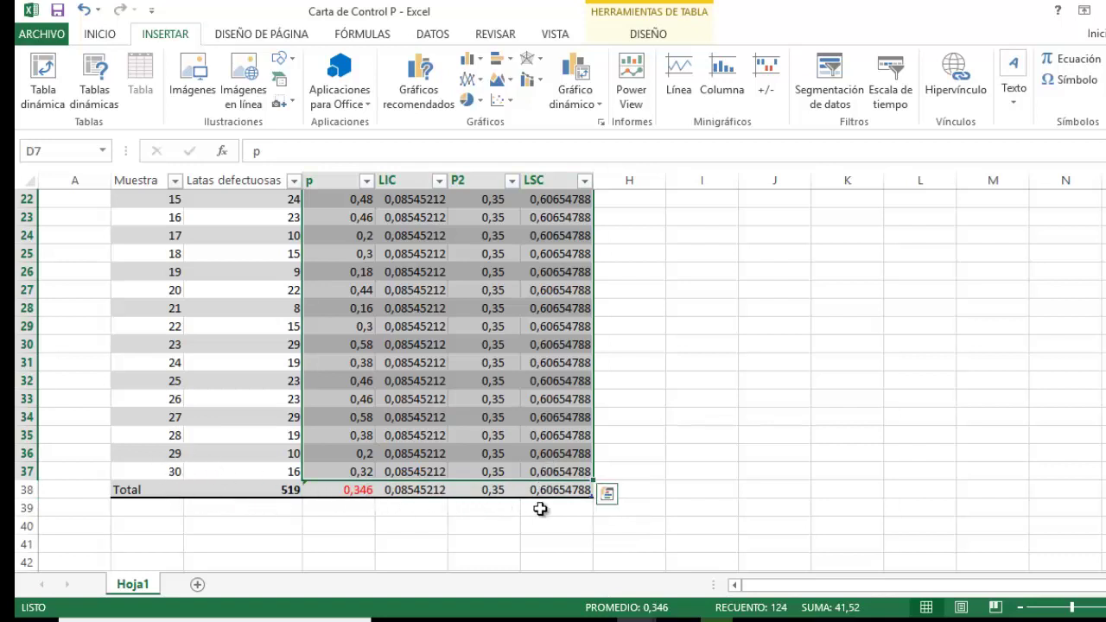
pyautogui.scroll(7, 1096, 522)
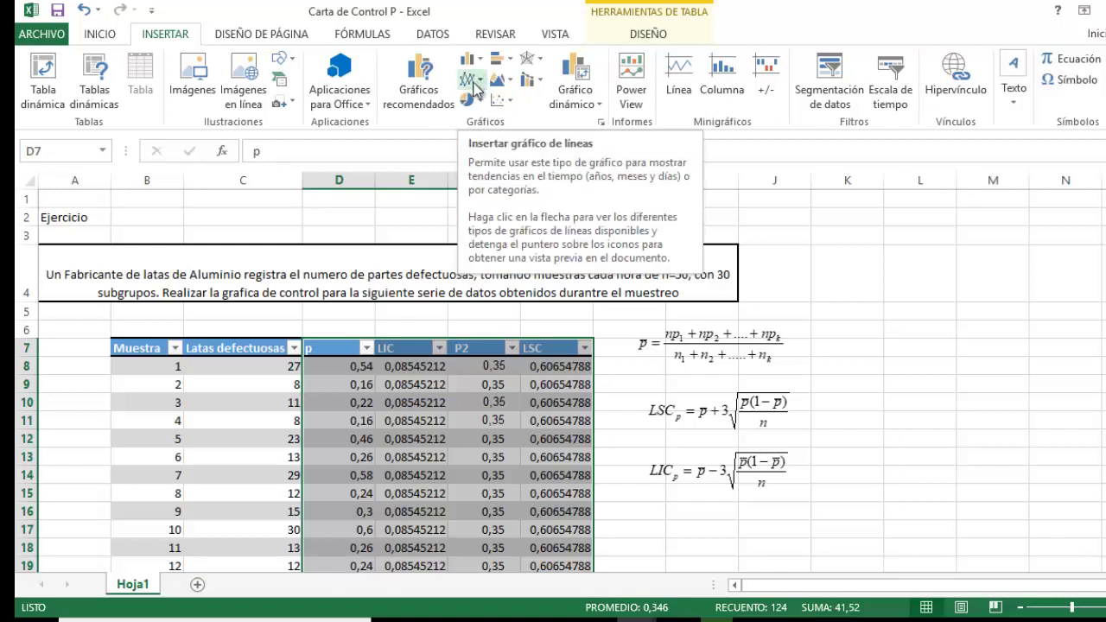
pyautogui.click(474, 87)
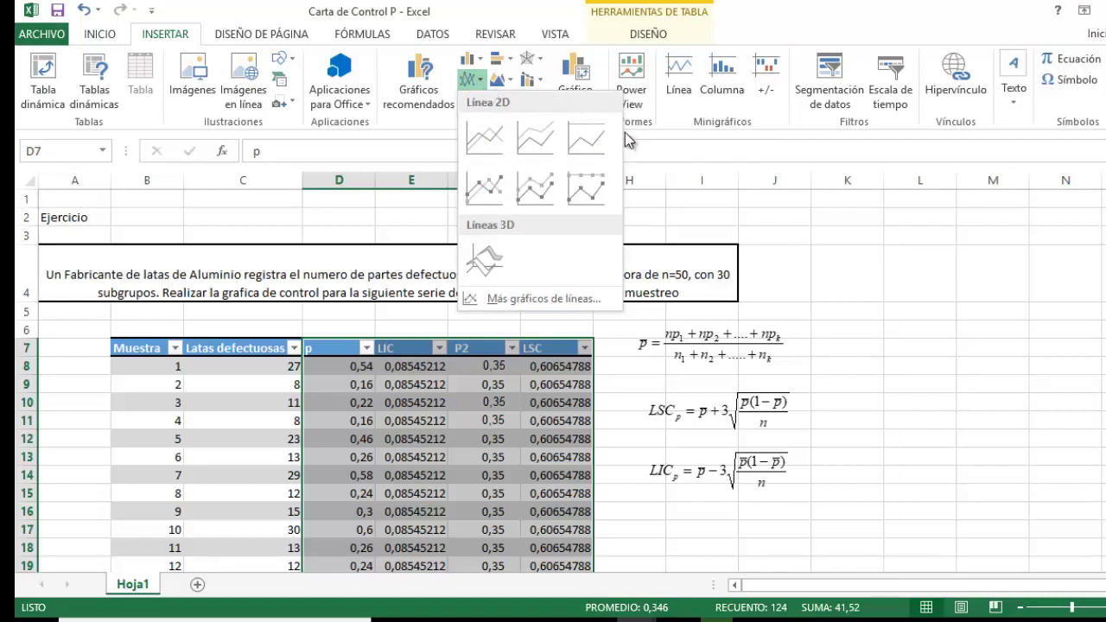
pyautogui.click(500, 192)
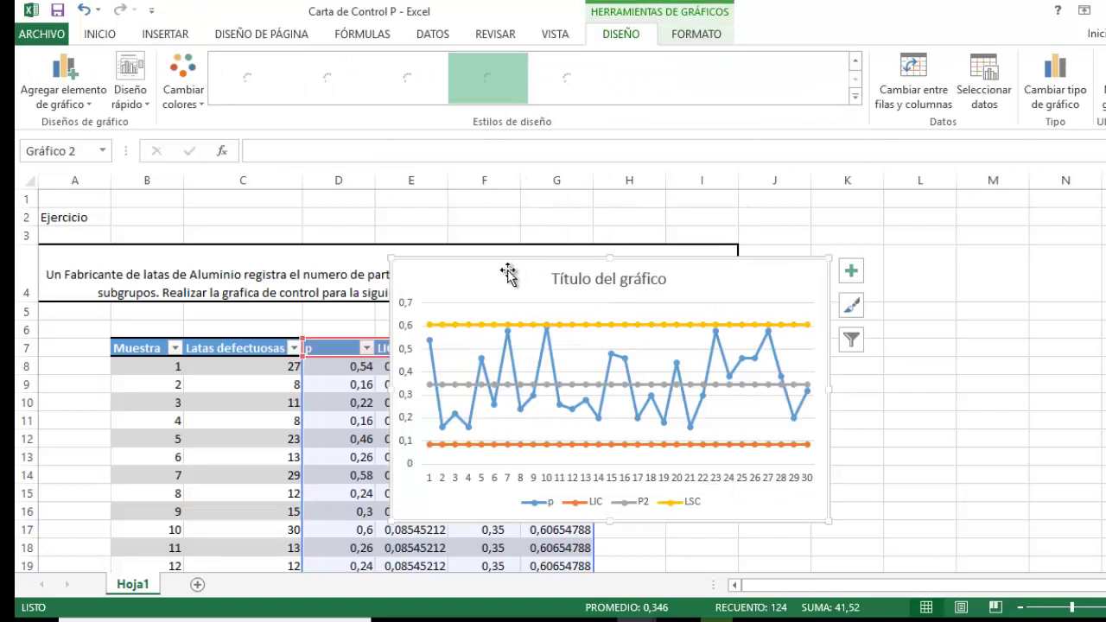
# - Move the chart beside the table over columns H to M and select its LSC series to inspect the upper limit
pyautogui.moveTo(561, 279); pyautogui.dragTo(774, 329)
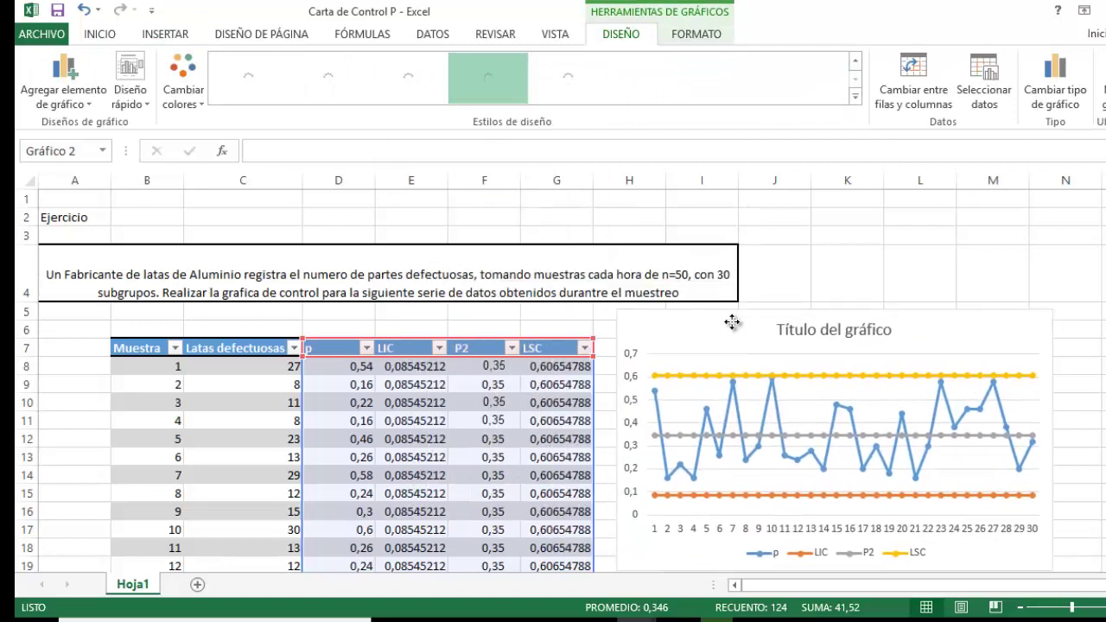
pyautogui.scroll(-3, 882, 284)
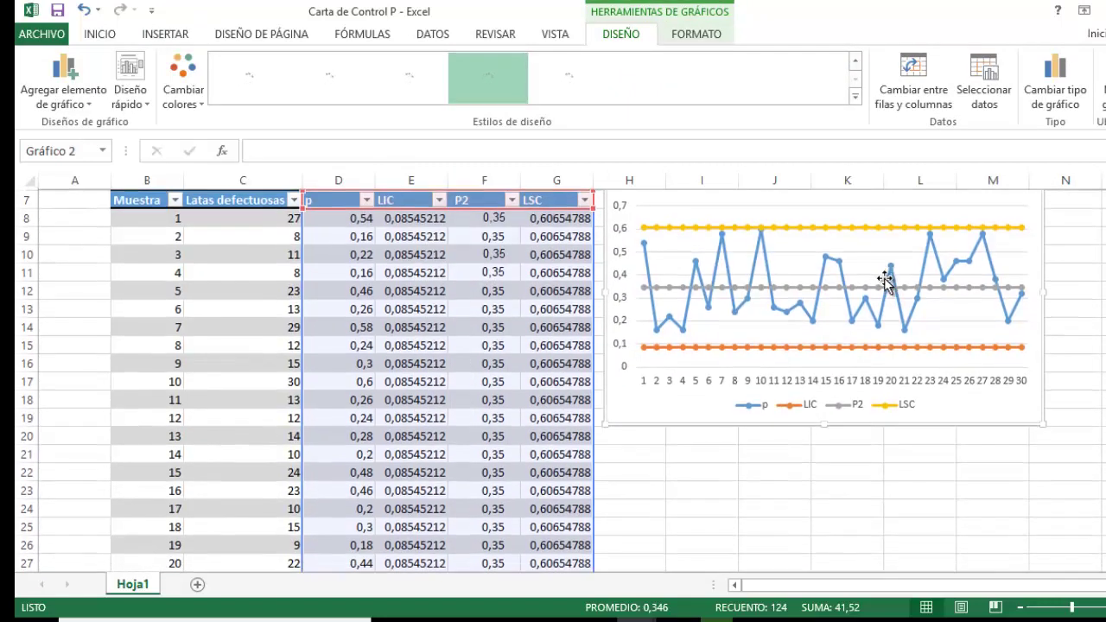
pyautogui.scroll(2, 878, 298)
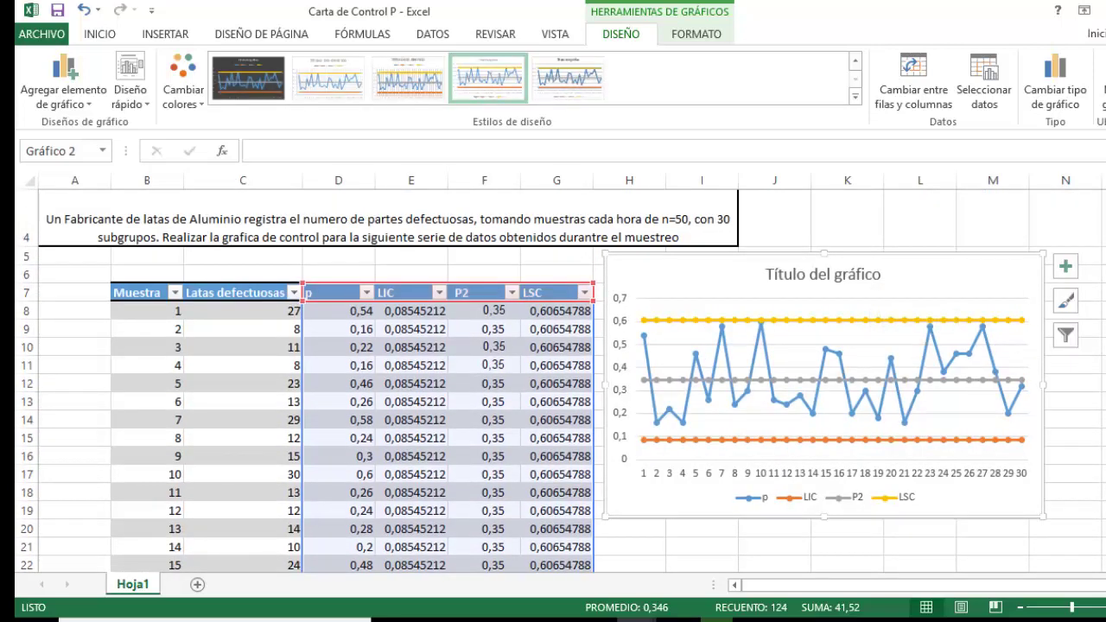
pyautogui.scroll(-1, 921, 325)
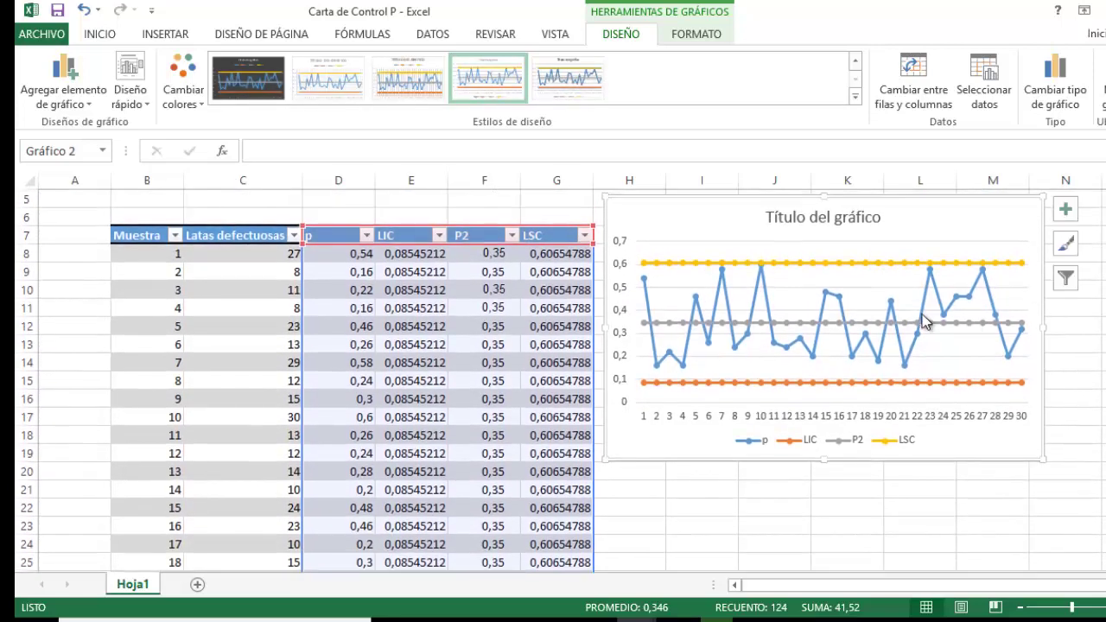
pyautogui.moveTo(923, 315)
pyautogui.click(764, 267)
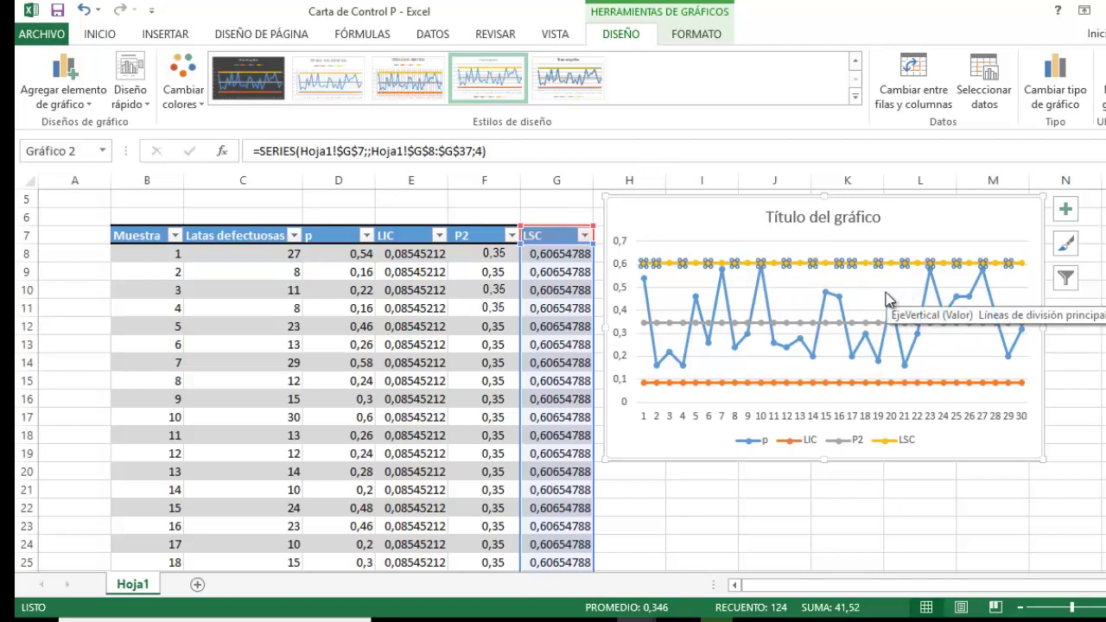
# - Replace the chart title with "Grafico p de Defectos"
pyautogui.click(858, 217)
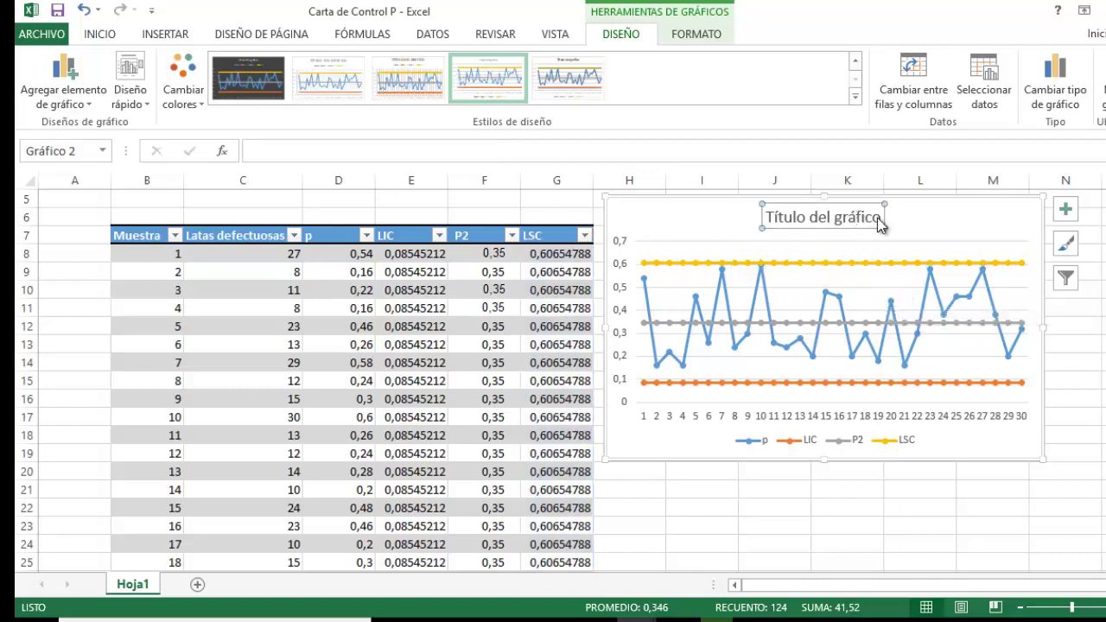
pyautogui.click(881, 216)
pyautogui.moveTo(881, 216); pyautogui.dragTo(759, 215)
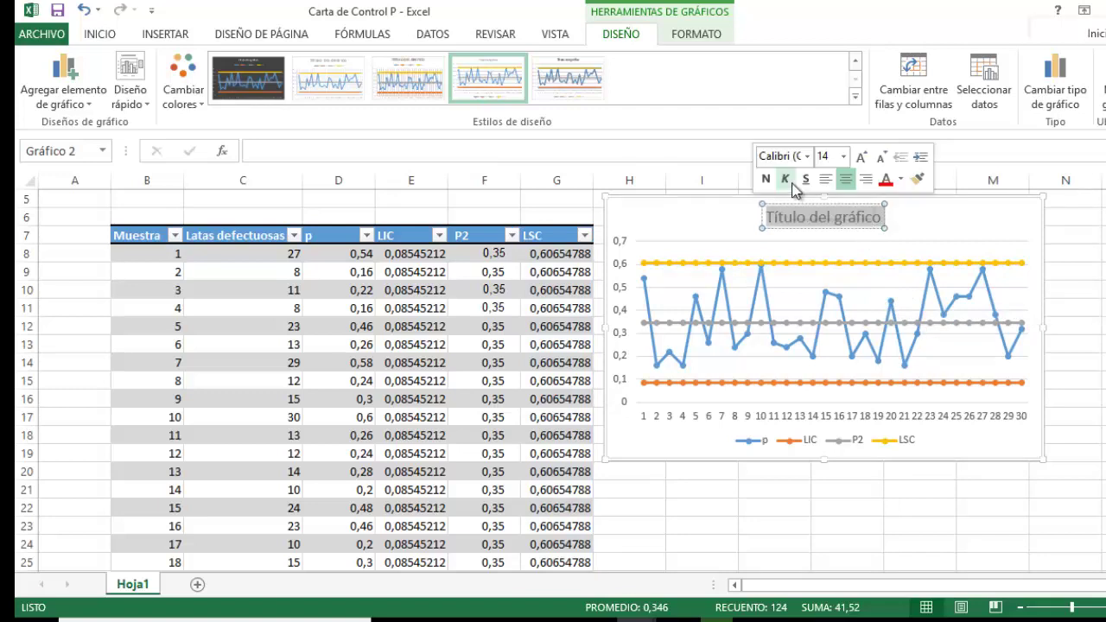
pyautogui.press('Delete')
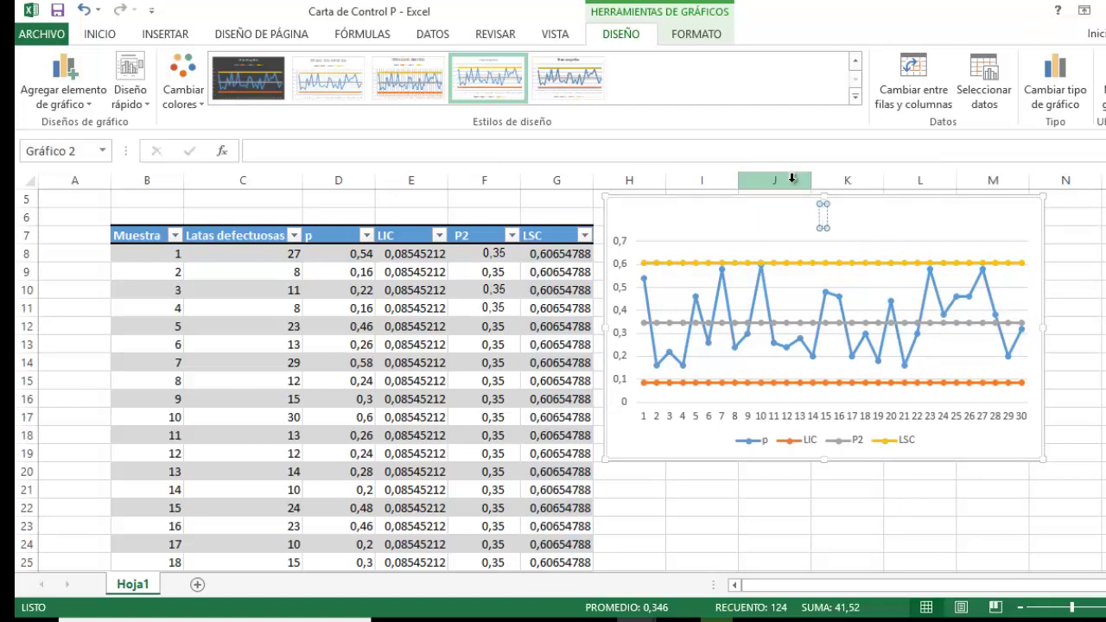
pyautogui.write('Grafic')
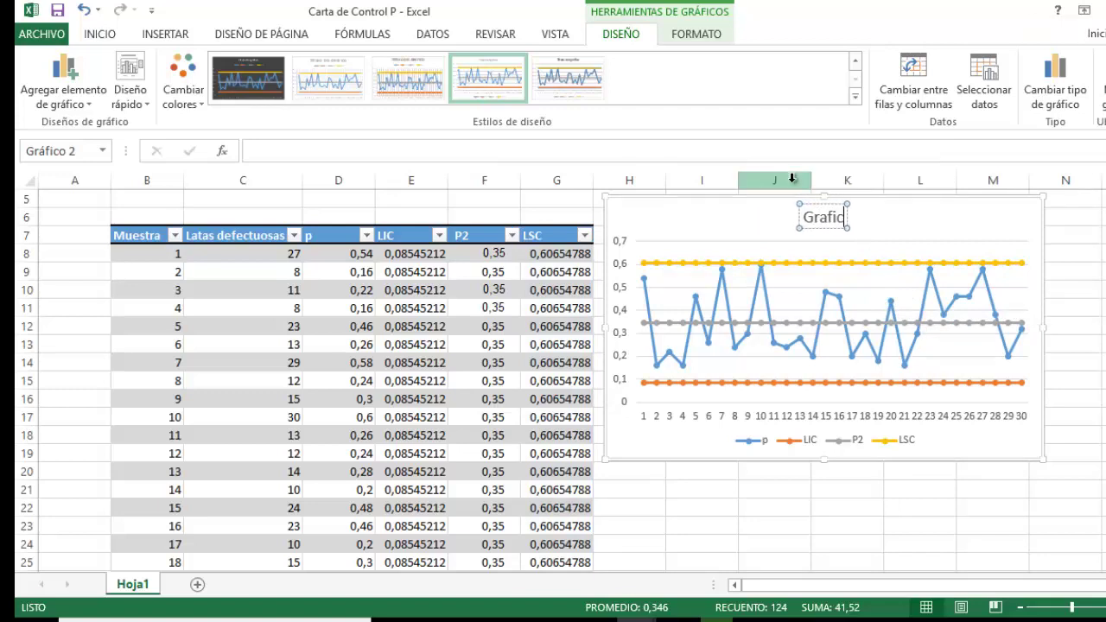
pyautogui.write('o p de')
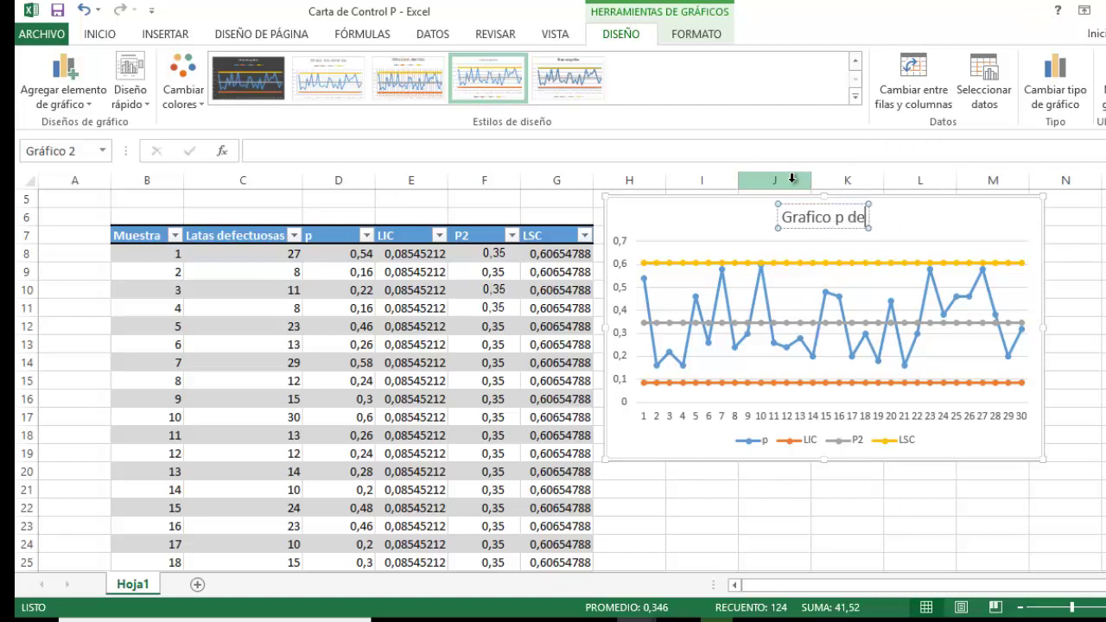
pyautogui.write(' Defectos')
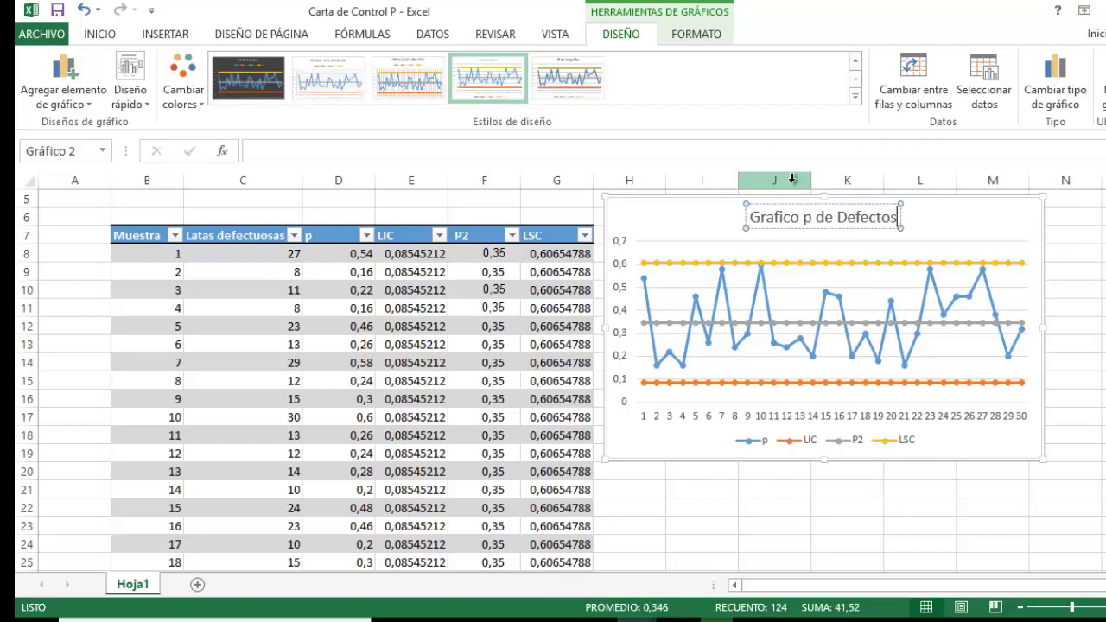
pyautogui.click(932, 223)
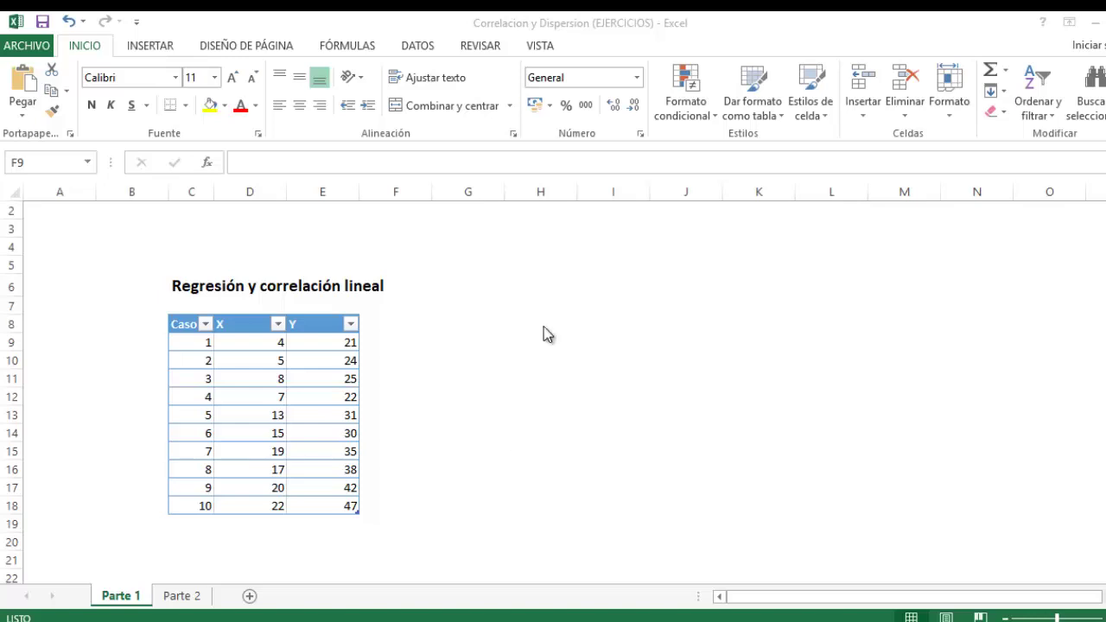
# - Insert a markers-only scatter chart from the X and Y columns of the regression table, range D8:E18
pyautogui.click(245, 324)
pyautogui.click(246, 325)
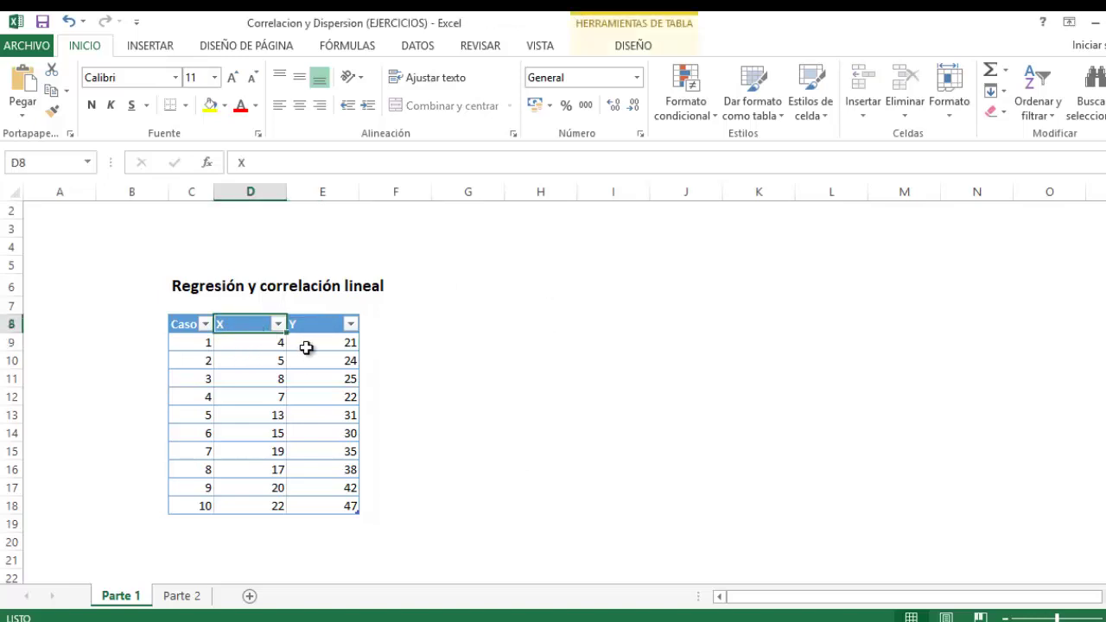
pyautogui.click(309, 326)
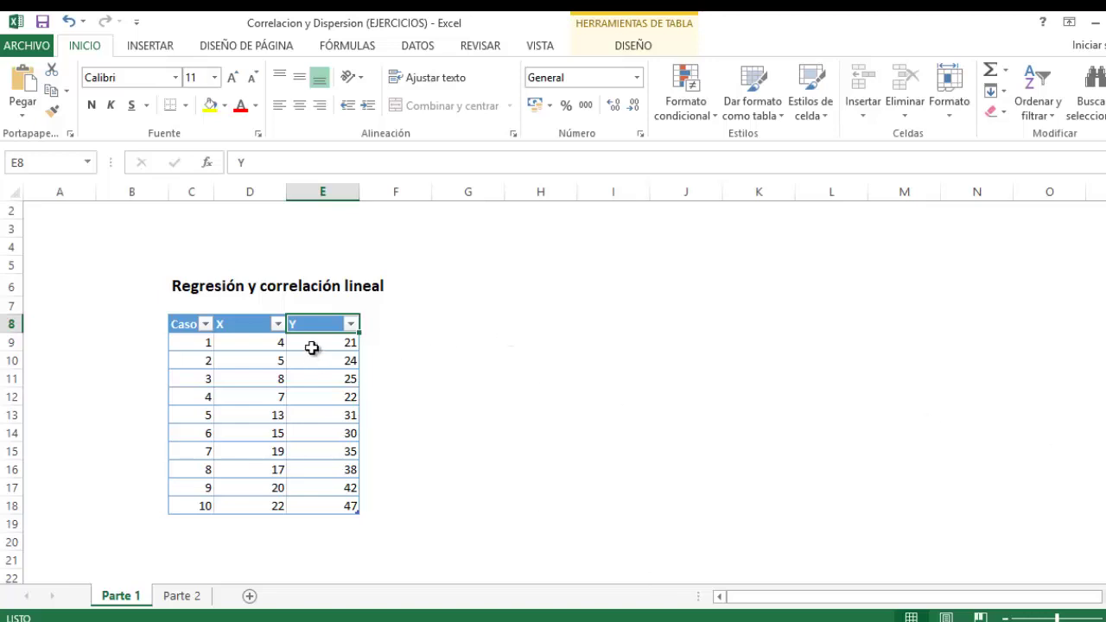
pyautogui.click(474, 362)
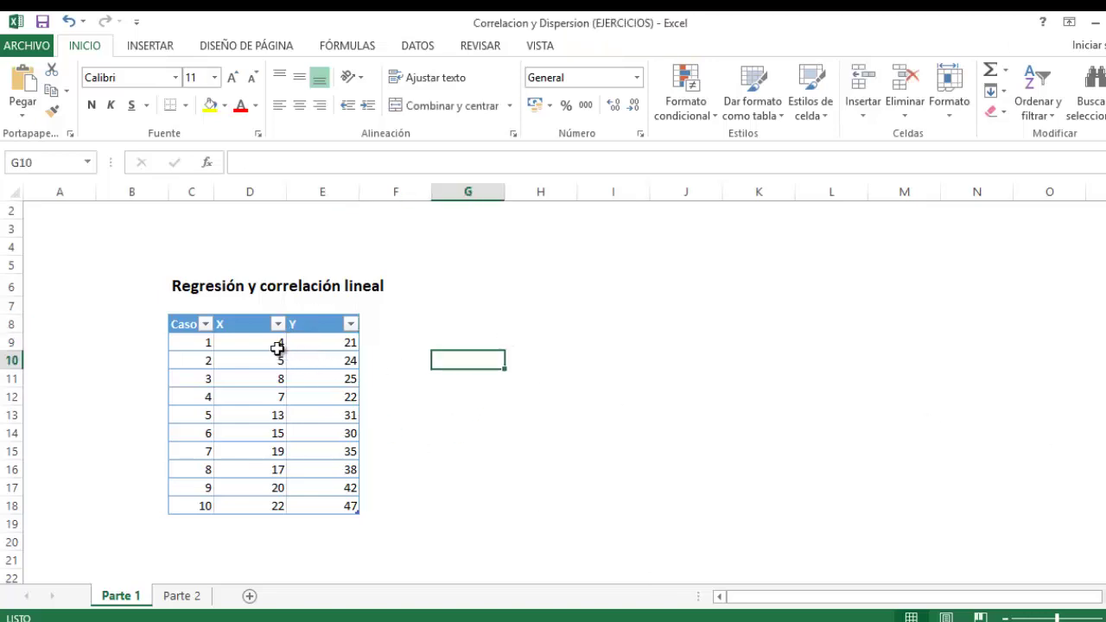
pyautogui.click(248, 324)
pyautogui.moveTo(247, 324); pyautogui.dragTo(309, 506)
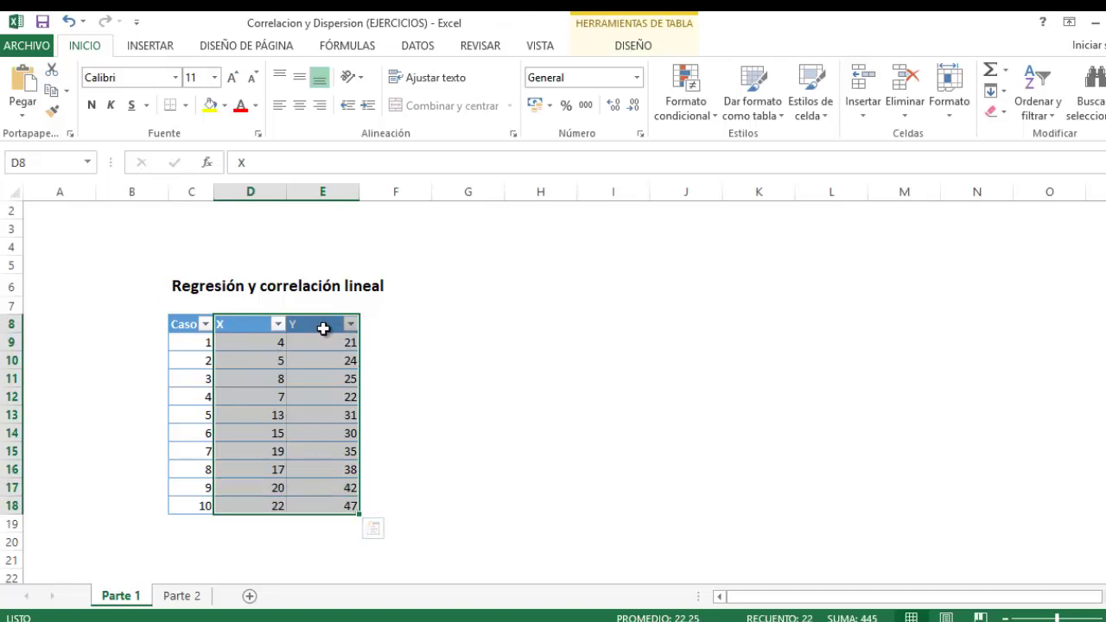
pyautogui.click(152, 46)
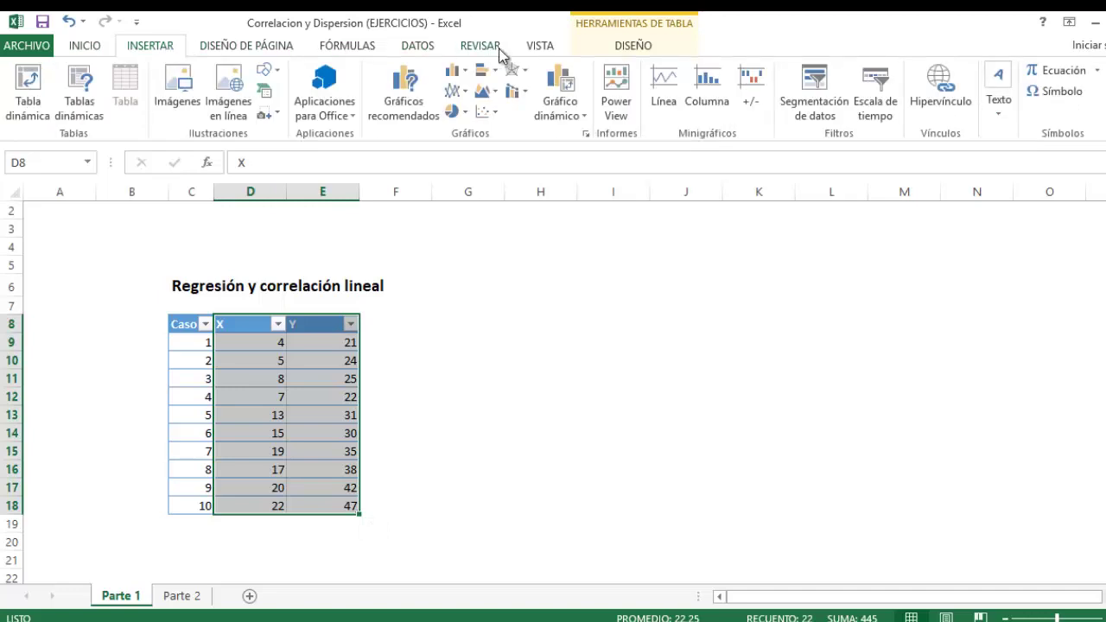
pyautogui.click(495, 117)
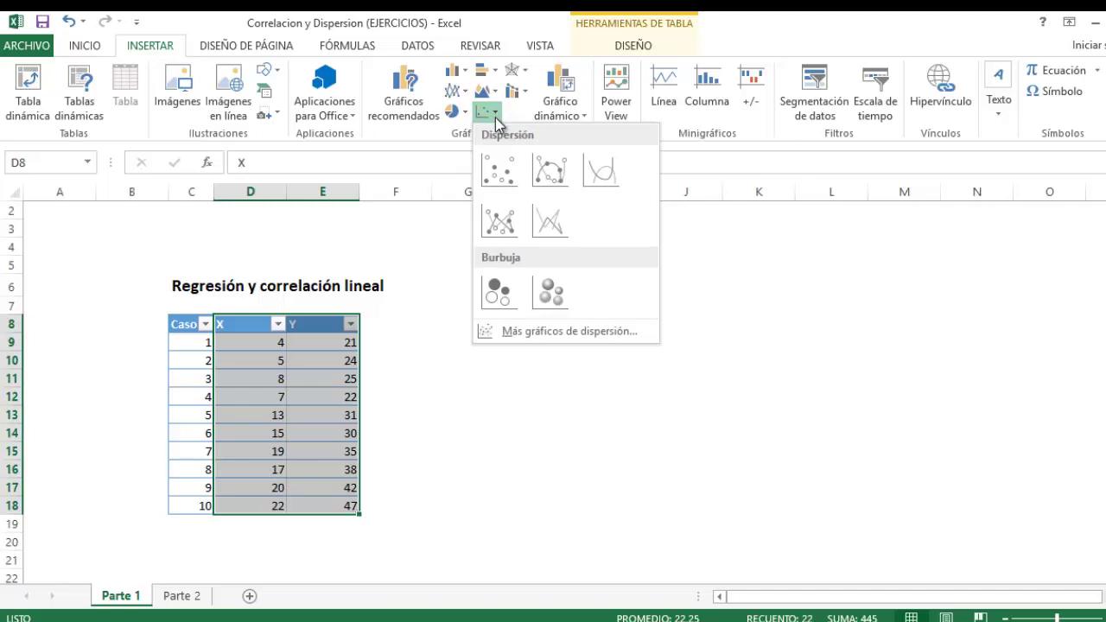
pyautogui.click(496, 167)
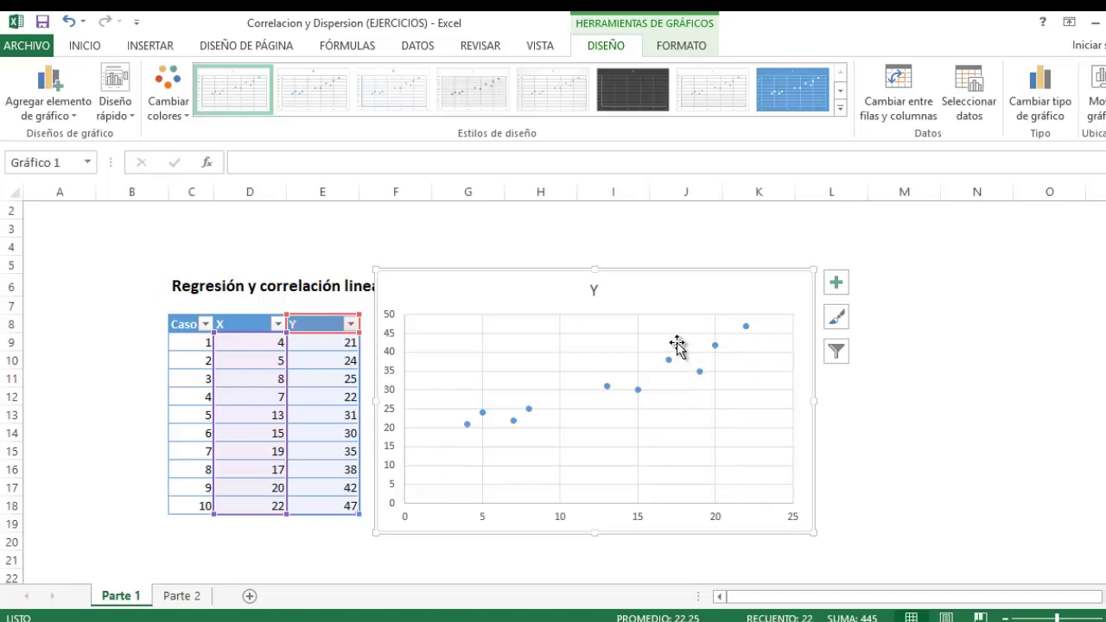
# - Add a trendline to the X and Y scatter chart
pyautogui.click(836, 351)
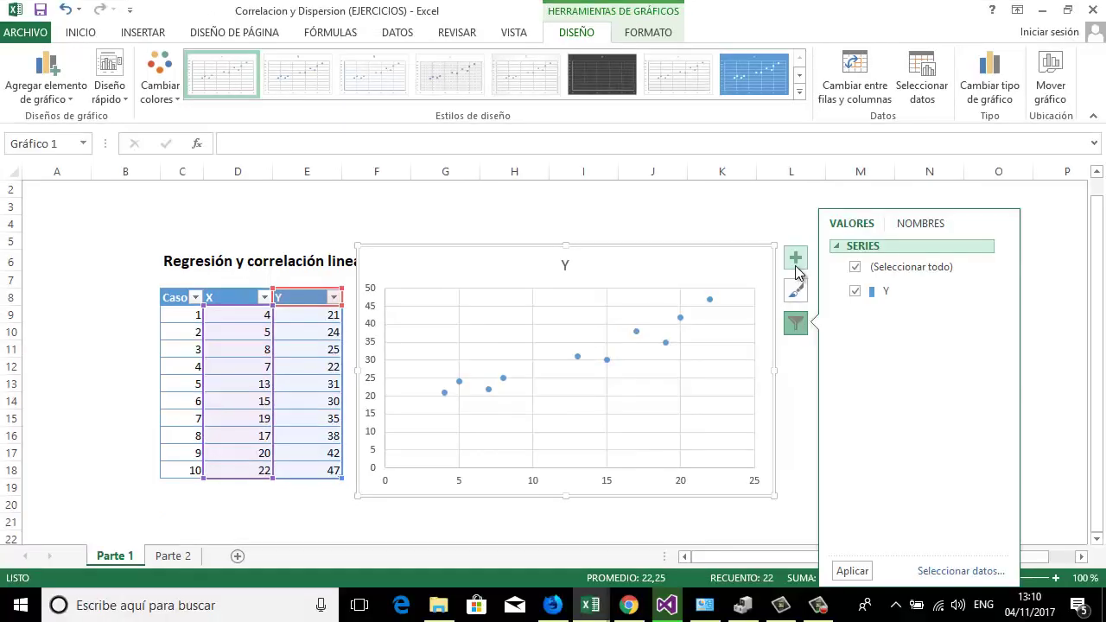
pyautogui.click(796, 262)
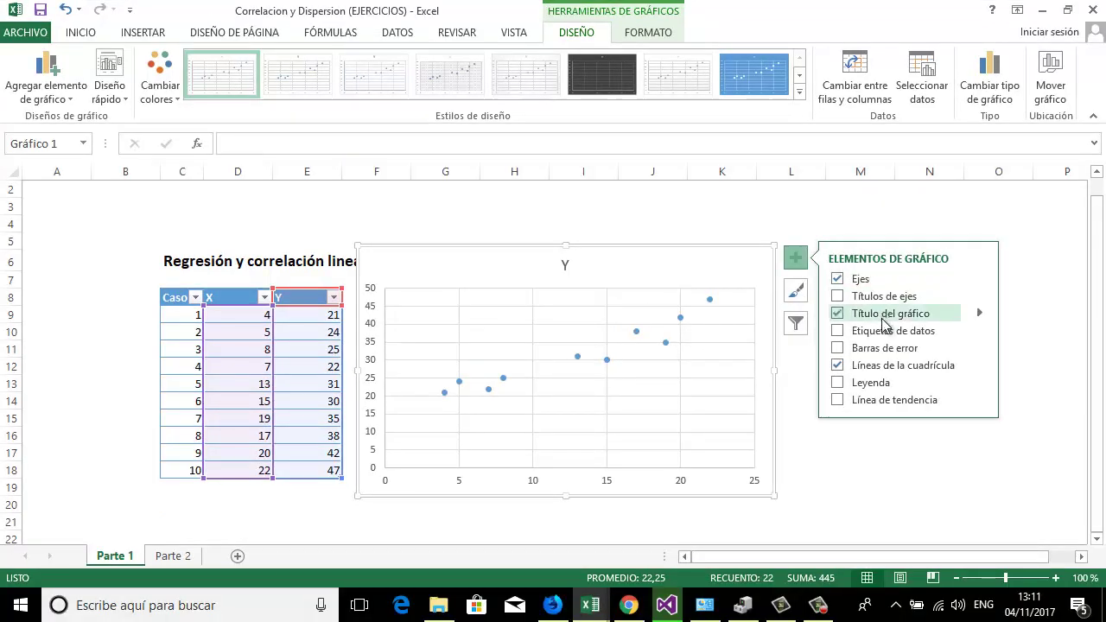
pyautogui.click(838, 401)
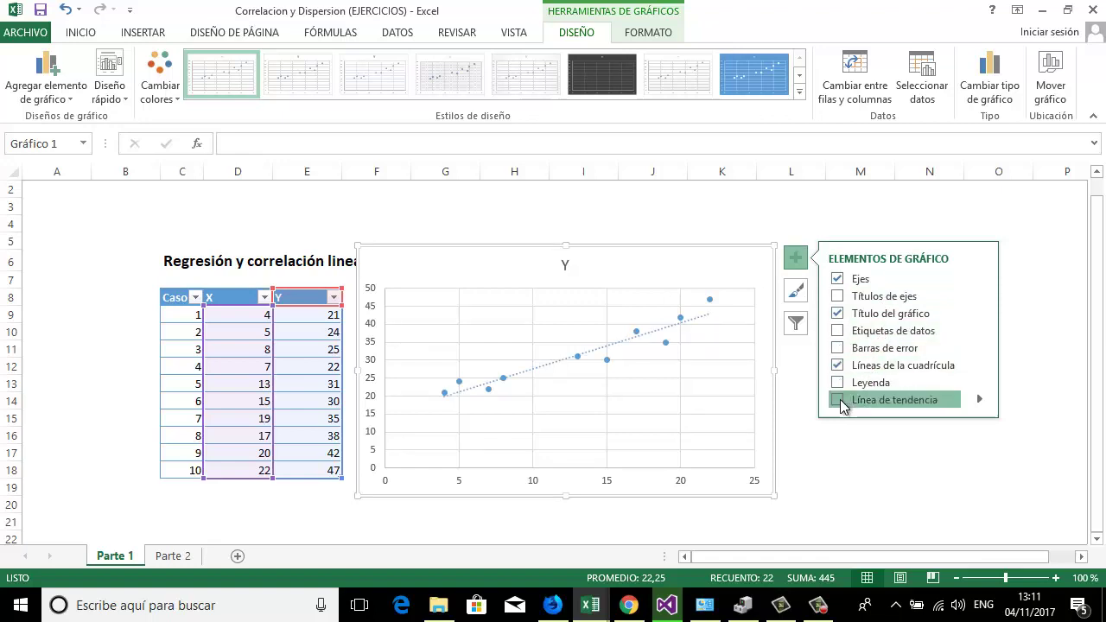
pyautogui.click(829, 440)
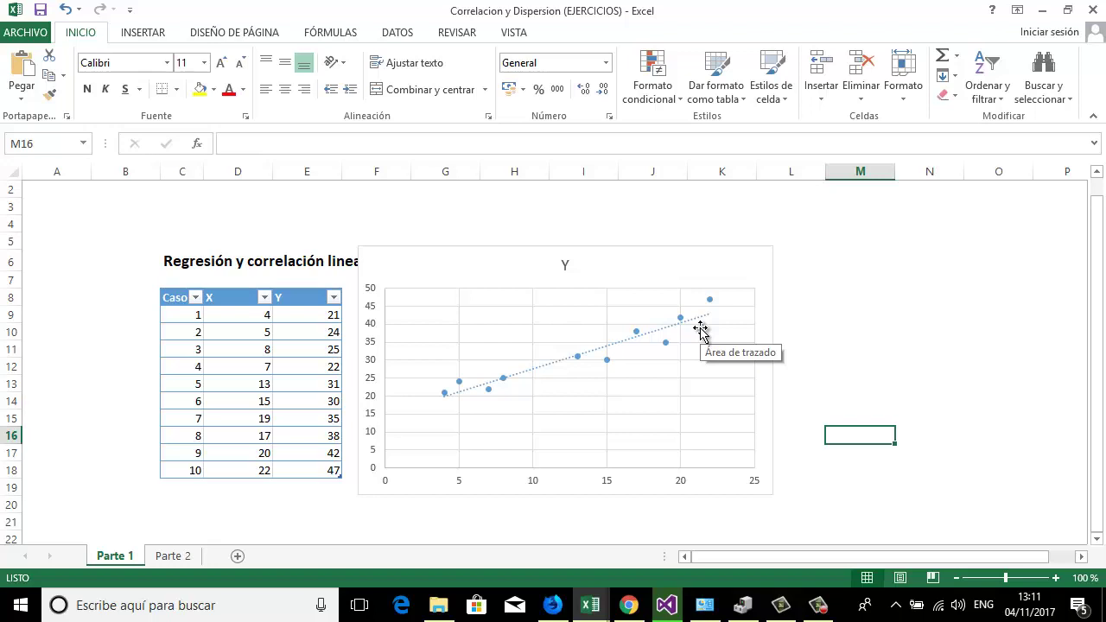
# - Enter the label "R" in cell L3, above and beside the scatter chart
pyautogui.press('Up')
pyautogui.press('Up')
pyautogui.press('Up')
pyautogui.press('Up')
pyautogui.press('Up')
pyautogui.press('Up')
pyautogui.press('Up')
pyautogui.press('Up')
pyautogui.press('Up')
pyautogui.press('Up')
pyautogui.press('Up')
pyautogui.press('Up')
pyautogui.press('Up')
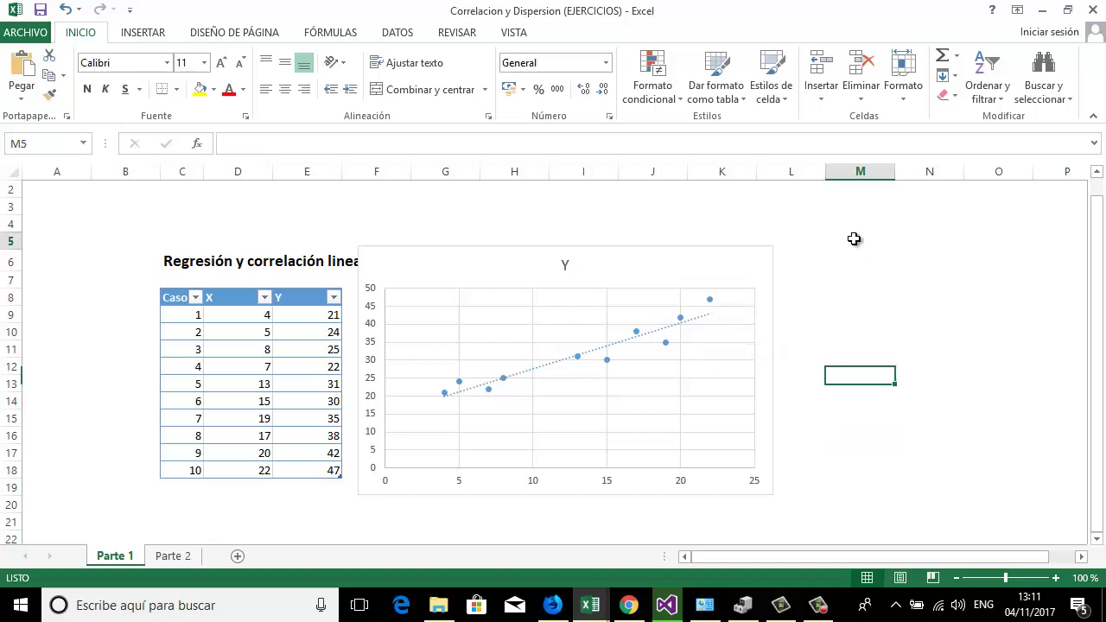
pyautogui.press('Left')
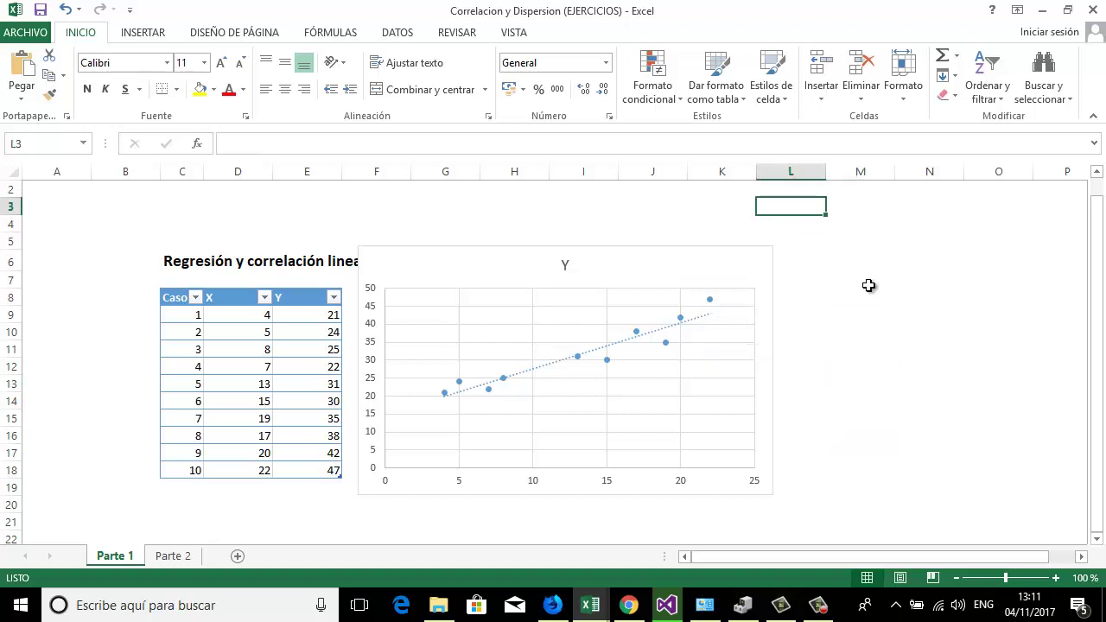
pyautogui.write('R')
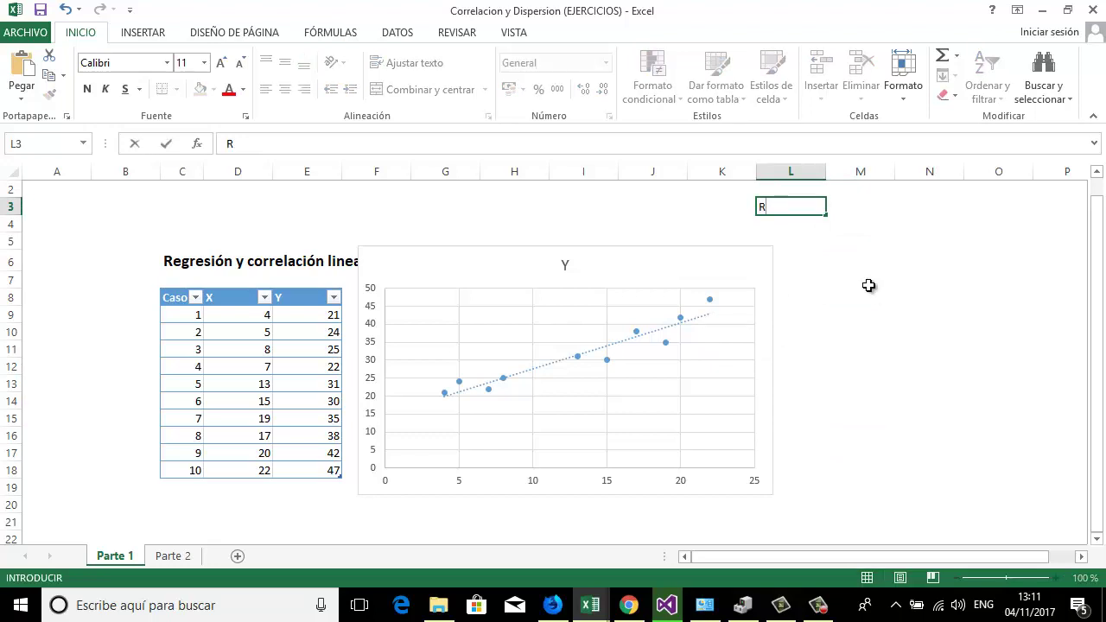
pyautogui.press('Tab')
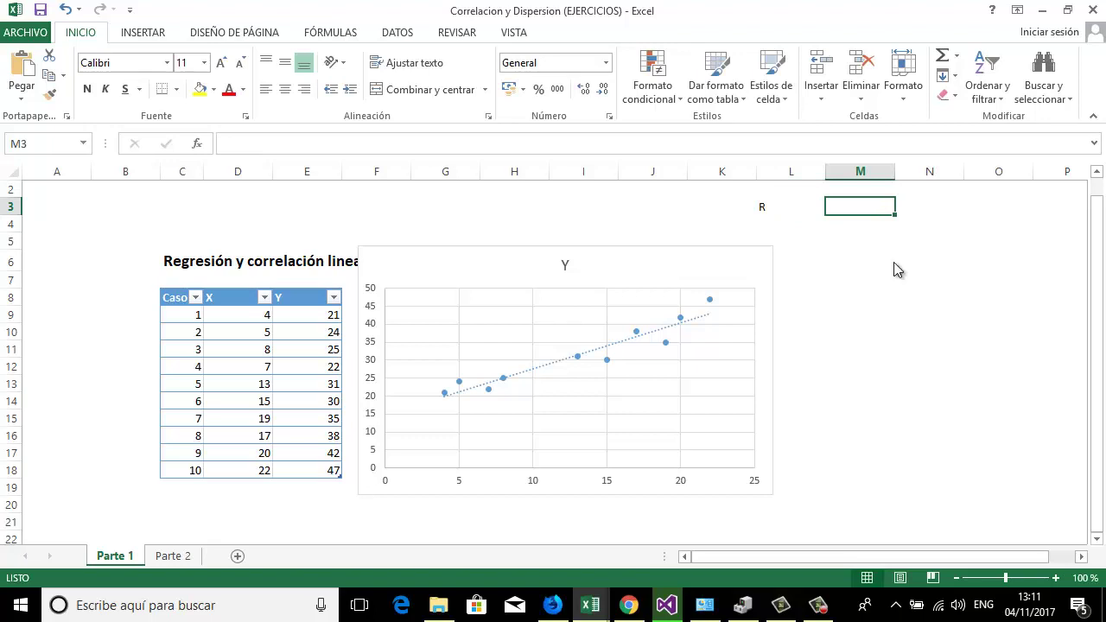
# - Calculate the correlation coefficient in M3 with =COEF.DE.CORREL(Tabla1[X];Tabla1[Y])
pyautogui.write('=')
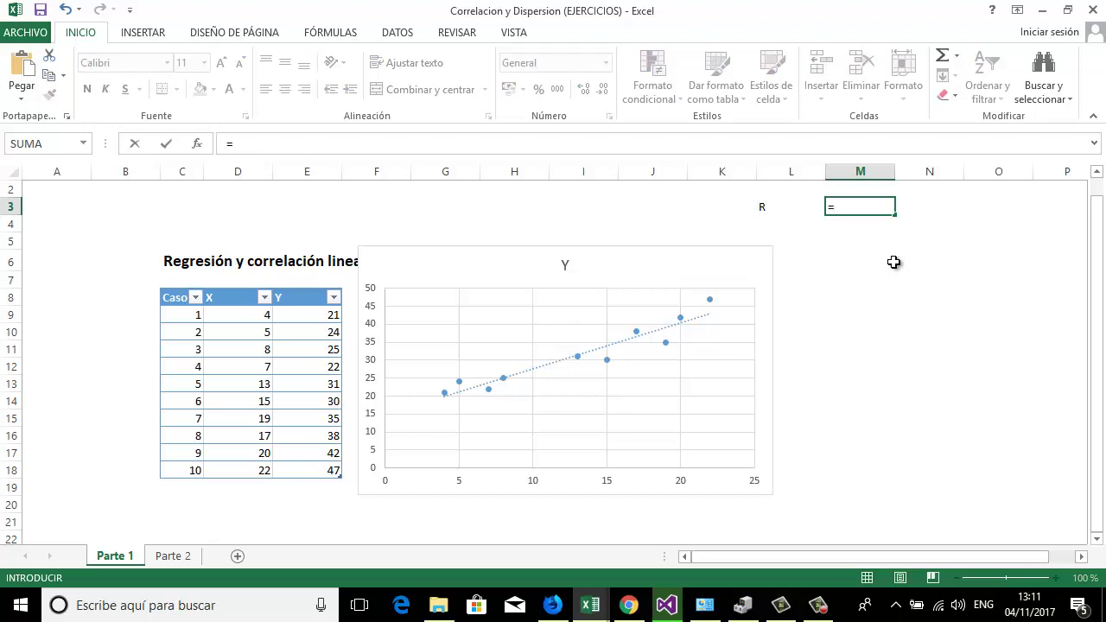
pyautogui.write('coe')
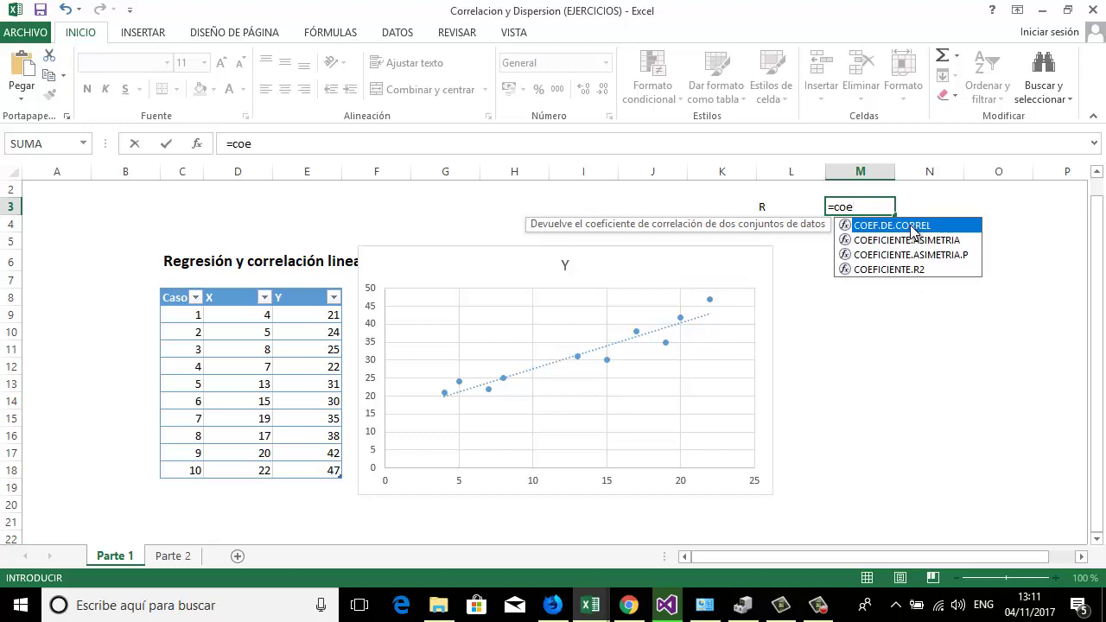
pyautogui.doubleClick(912, 227)
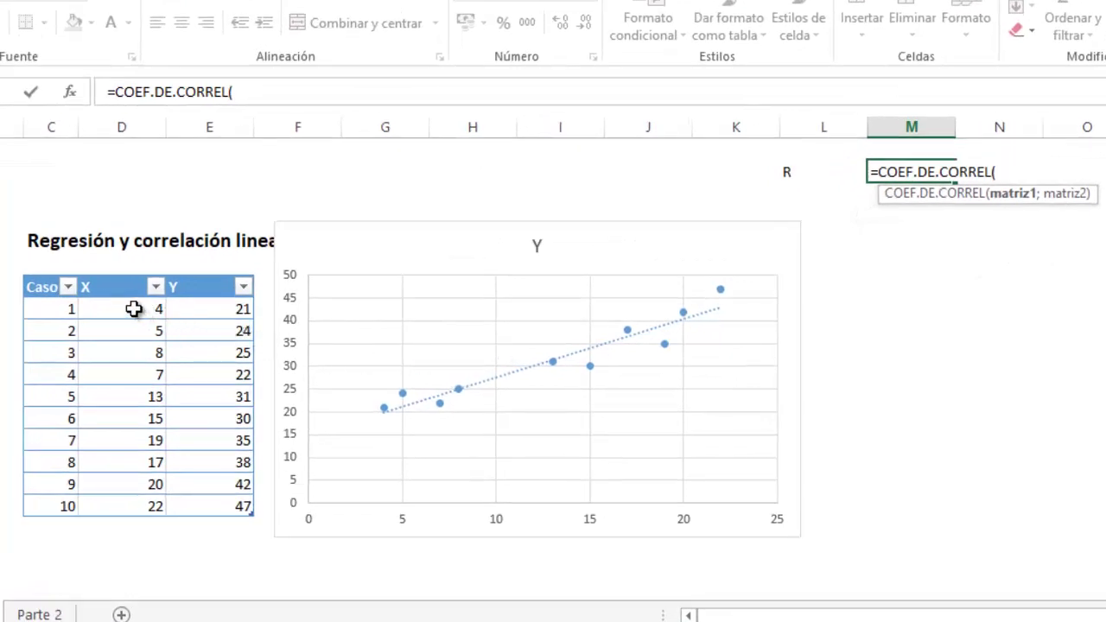
pyautogui.moveTo(134, 308); pyautogui.dragTo(96, 508)
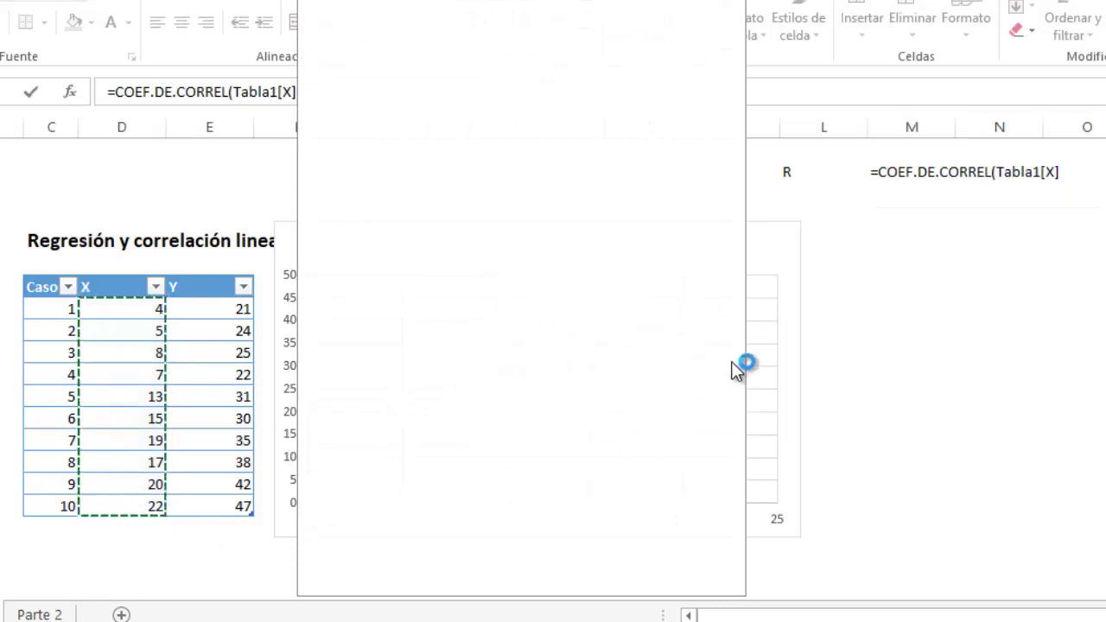
pyautogui.click(1070, 174)
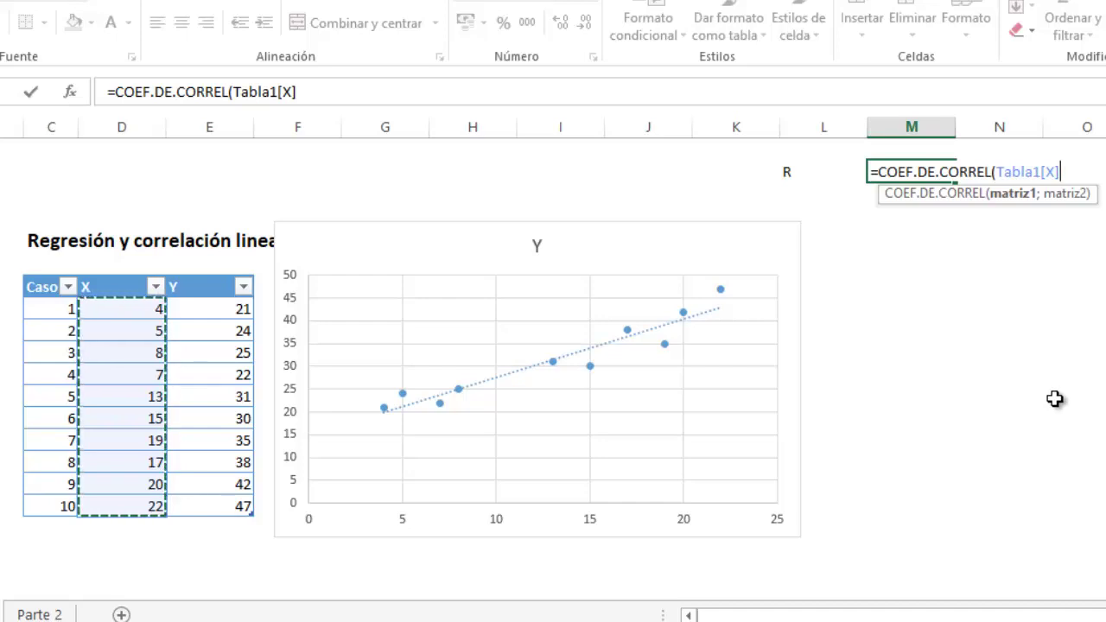
pyautogui.write(';')
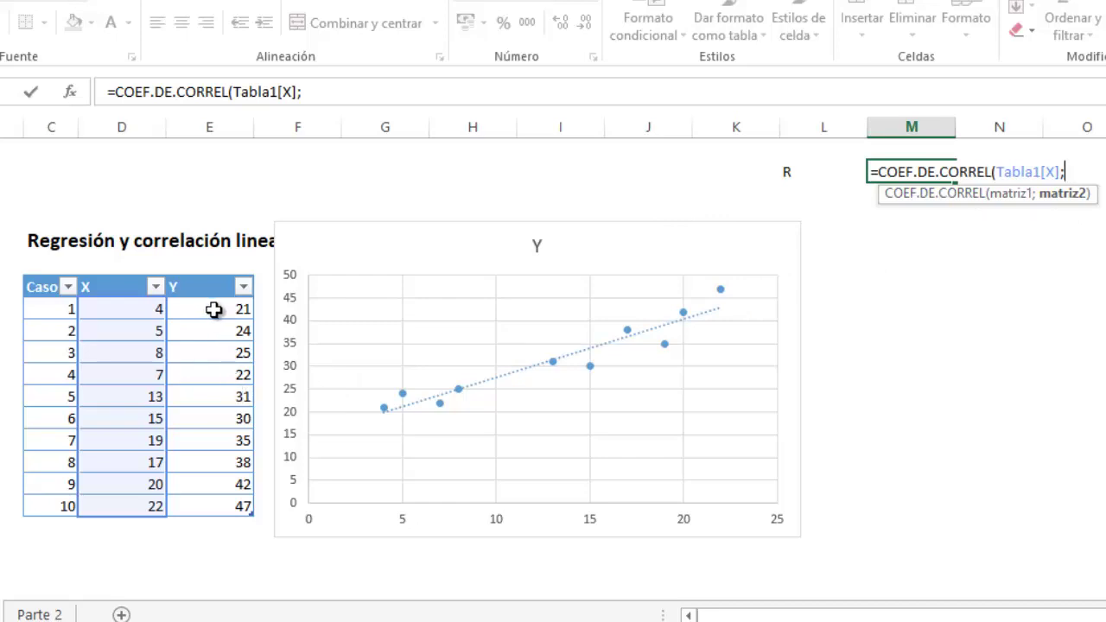
pyautogui.moveTo(217, 309); pyautogui.dragTo(225, 504)
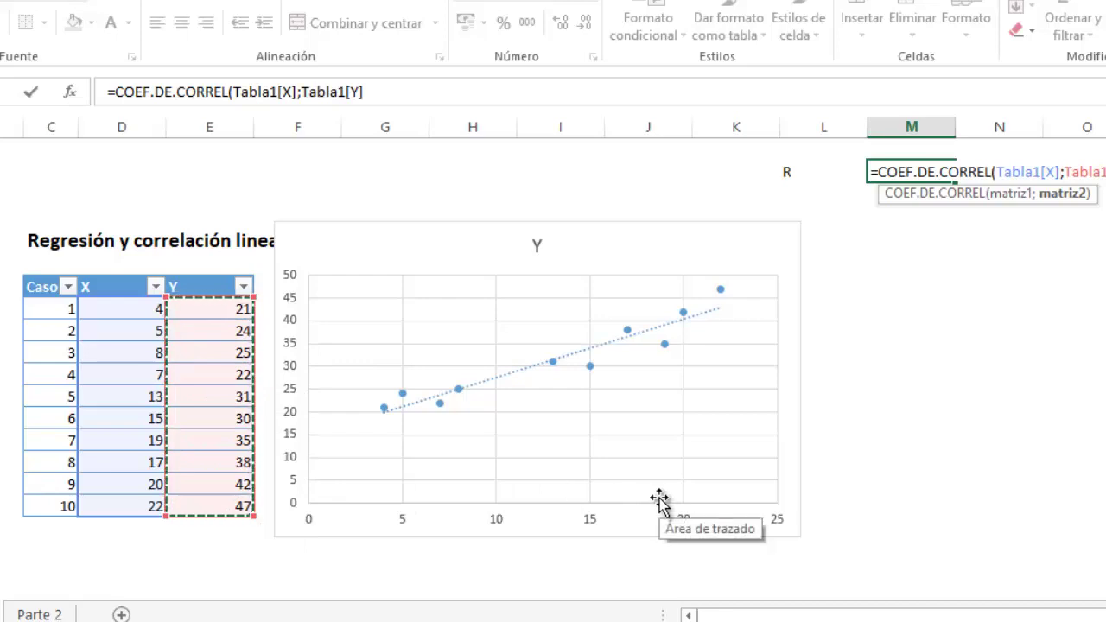
pyautogui.press('Return')
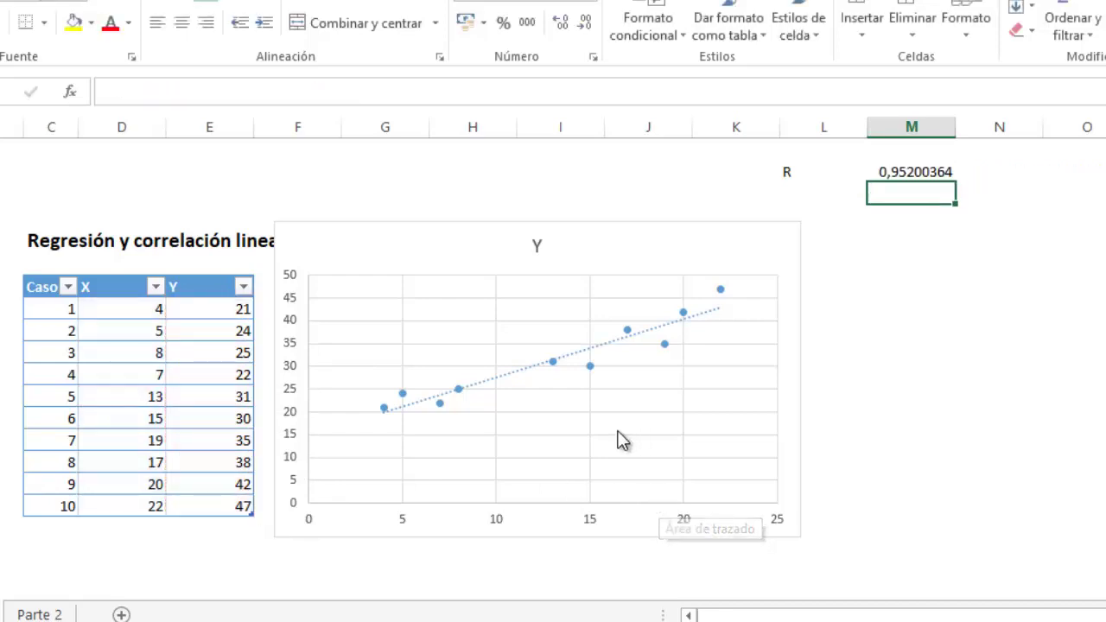
pyautogui.click(914, 173)
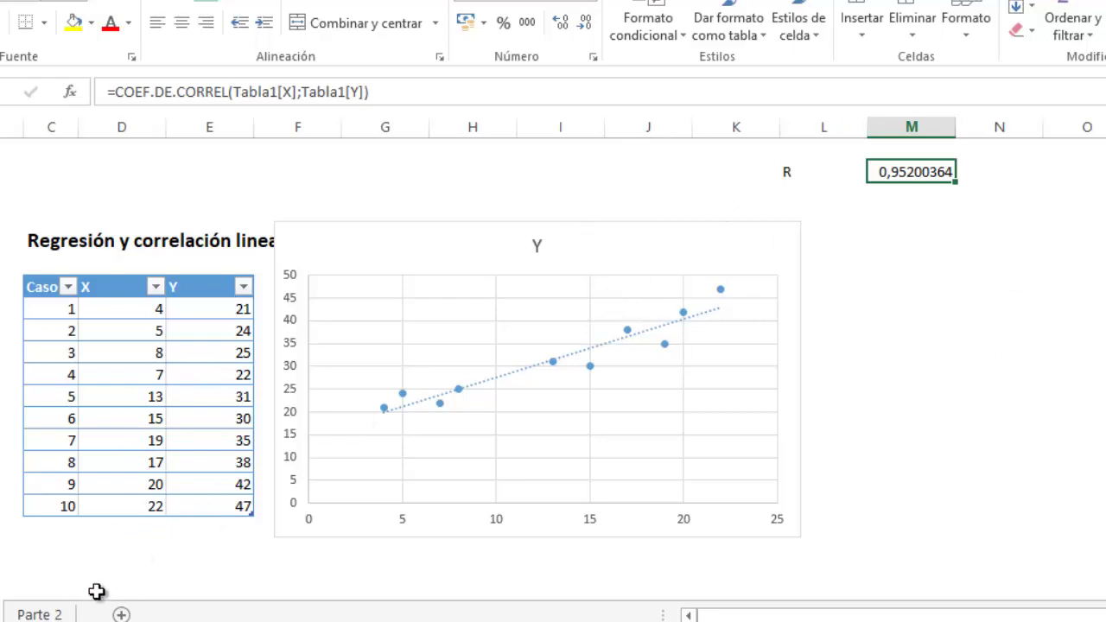
# - Open the Parte 2 sheet and review the X and Y columns of the national income and sales exercise
pyautogui.click(43, 615)
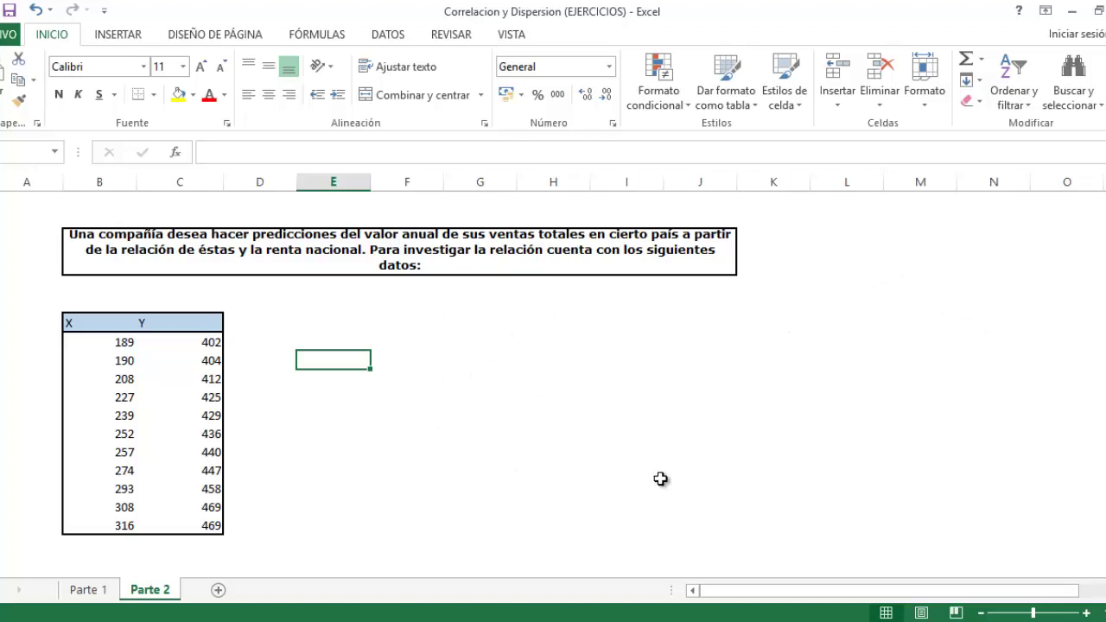
pyautogui.moveTo(87, 323); pyautogui.dragTo(86, 546)
pyautogui.moveTo(166, 328); pyautogui.dragTo(196, 525)
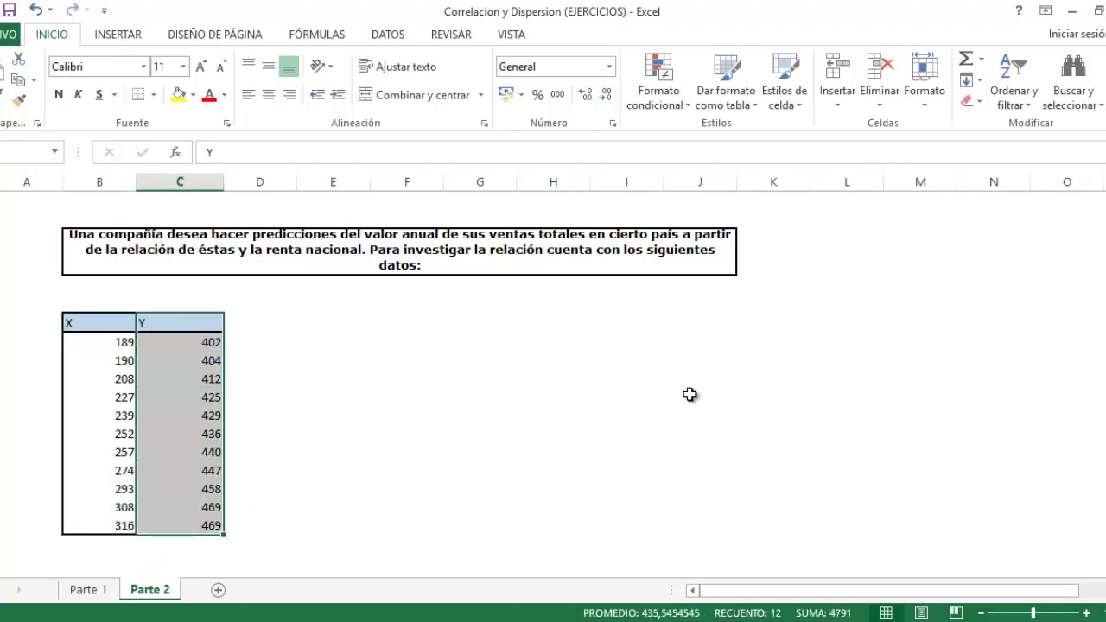